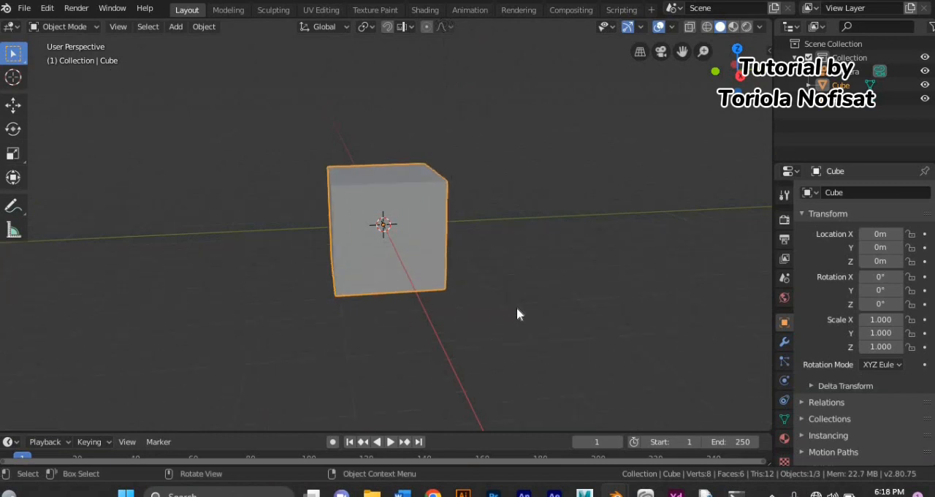
Step: Add level 2 subdivision smoothing to the cube and scale its whole mesh slightly in Edit Mode
key("ctrl+2")
left_click(65, 26)
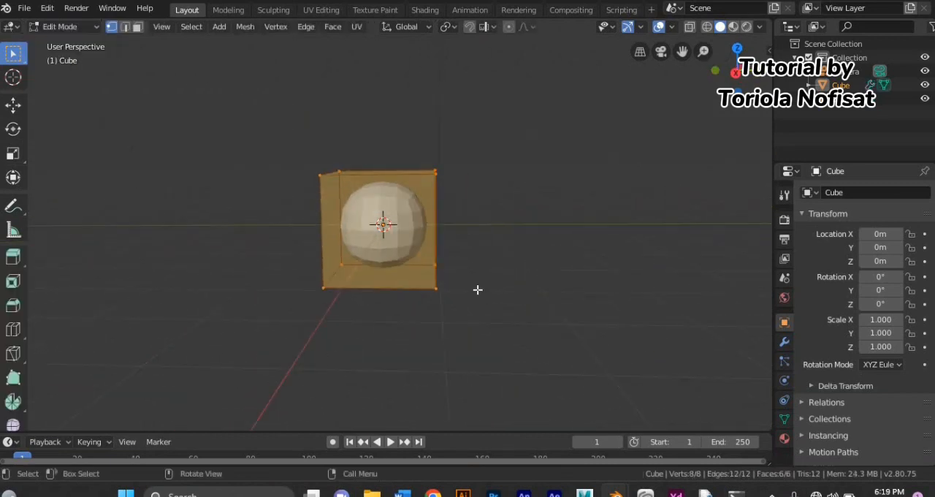
scroll(478, 289, "up", 3)
middle_click_drag(477, 289, 527, 298)
key("s")
left_click(543, 292)
scroll(543, 292, "down", 4)
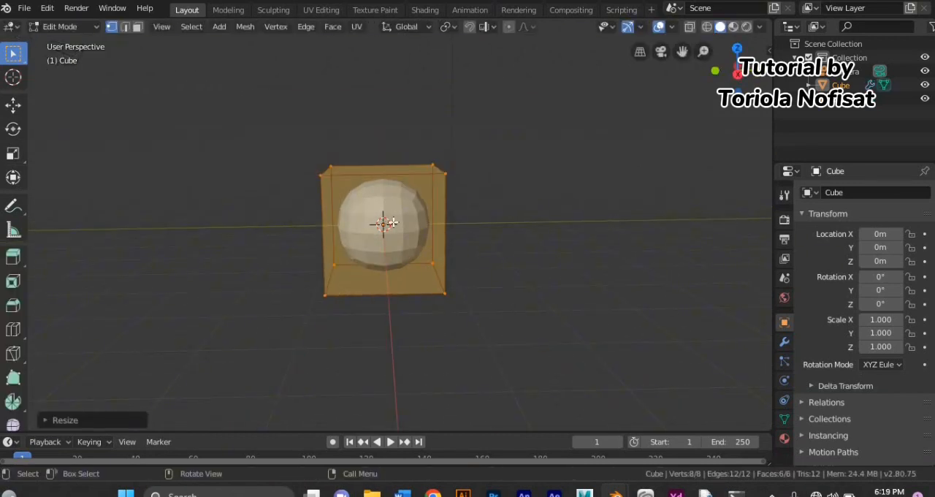
Step: Add a horizontal loop cut around the middle of the cube
left_click(445, 212)
left_click(445, 214)
mouse_move(409, 292)
middle_mouse_down()
mouse_move(430, 296)
mouse_move(409, 288)
middle_mouse_up()
Step: Move both upper side edges of the cube inward to taper its upper half
left_click(326, 173, "alt")
middle_click_drag(358, 212, 369, 220)
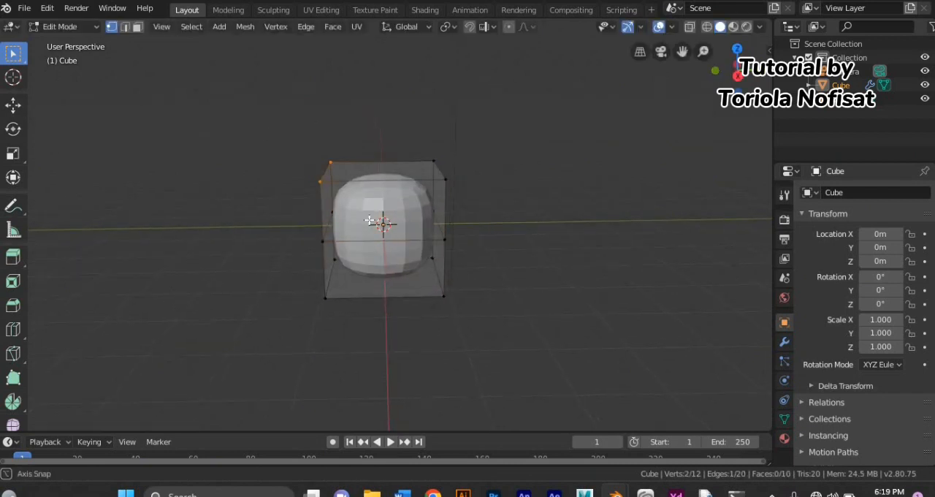
key("g")
left_click(395, 222)
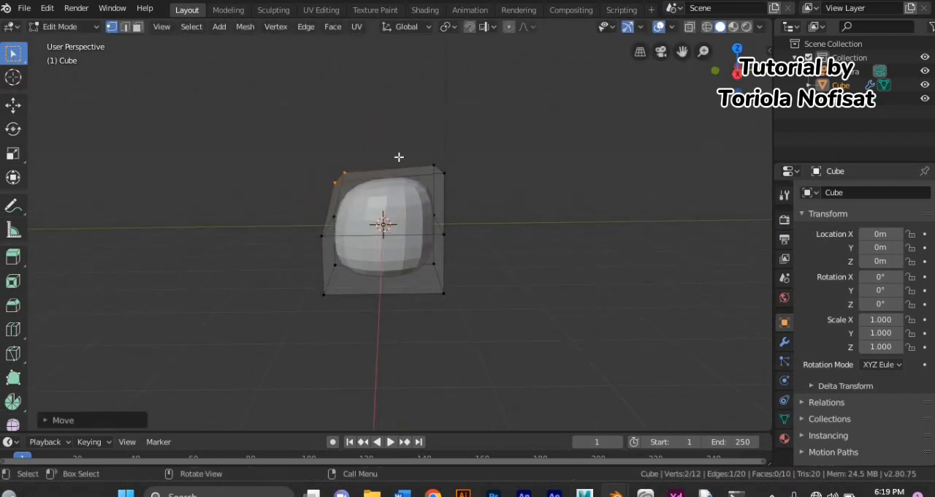
left_click(439, 169, "alt")
key("g")
left_click(520, 221)
Step: Move both lower side edges of the cube inward to taper its lower half
left_click(329, 283, "alt")
middle_click_drag(359, 327, 399, 330)
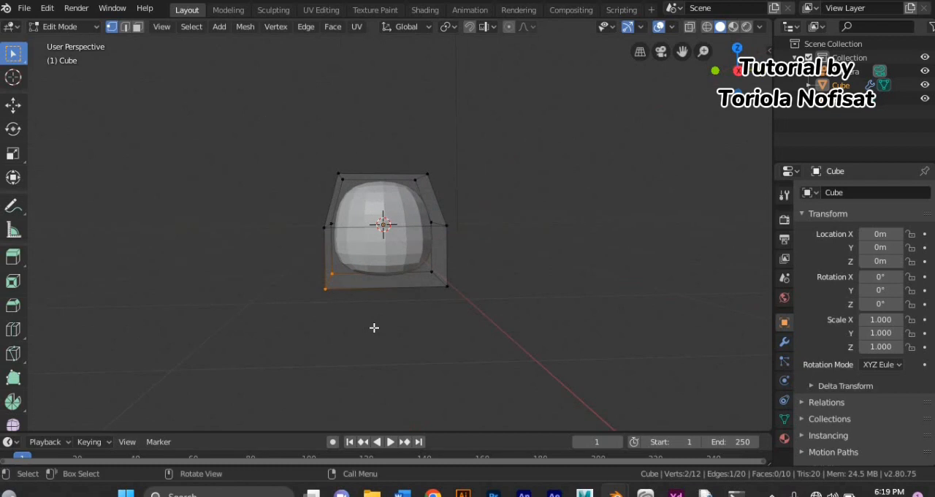
key("g")
left_click(405, 314)
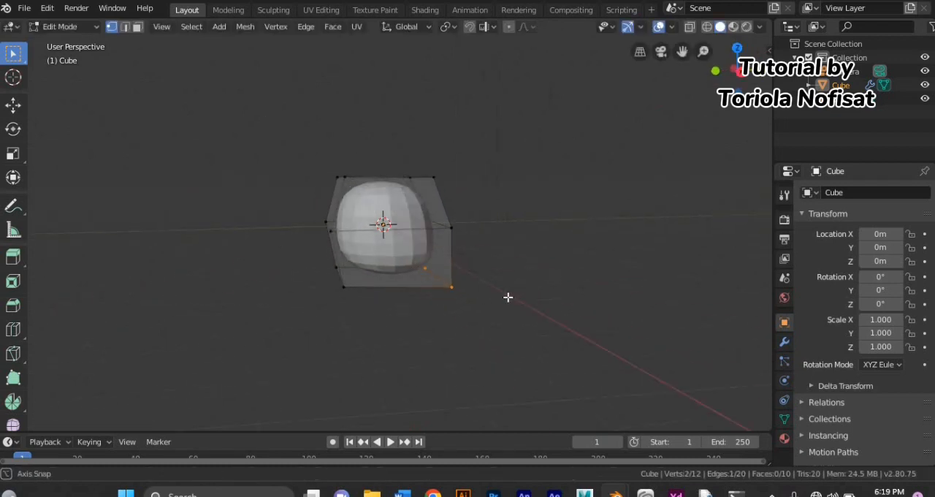
key("g")
left_click(517, 298)
Step: Scale the whole cube mesh narrower along the X axis
key("a")
key("s")
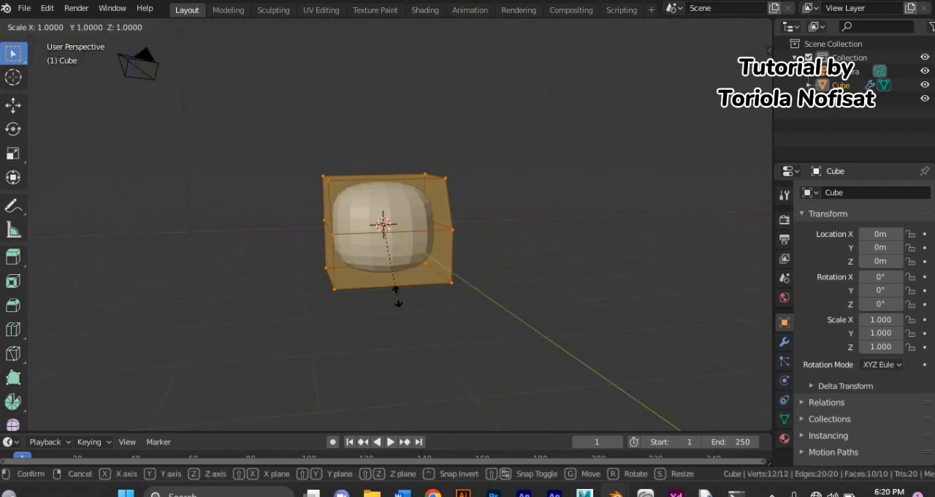
key("x")
left_click(405, 273)
middle_click_drag(405, 276, 441, 299)
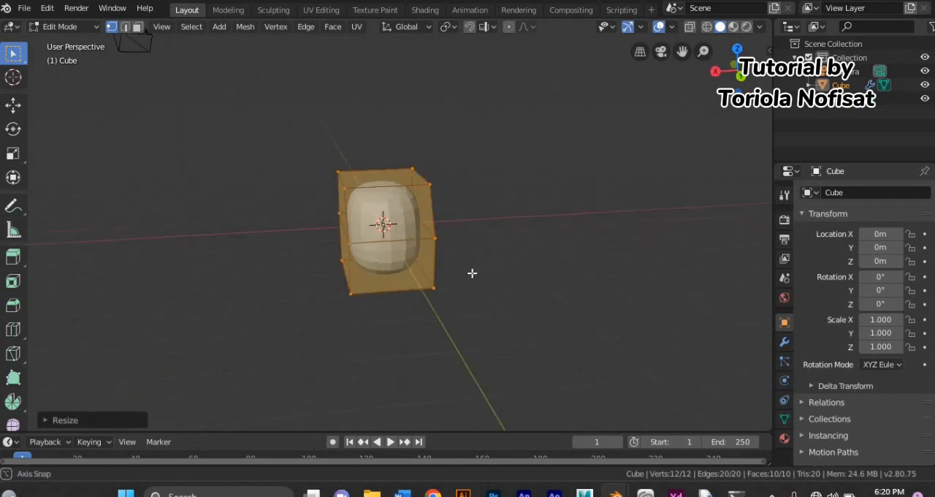
Step: Move the upper and lower edges on one side of the mesh to even out its outline
middle_click_drag(472, 273, 447, 248)
left_click_drag(400, 156, 443, 196)
key("g")
left_click(459, 241)
left_click_drag(406, 255, 448, 295)
middle_click_drag(467, 295, 587, 313)
key("g")
left_click(490, 287)
Step: Scale the whole mesh down along the Y axis
key("s")
key("y")
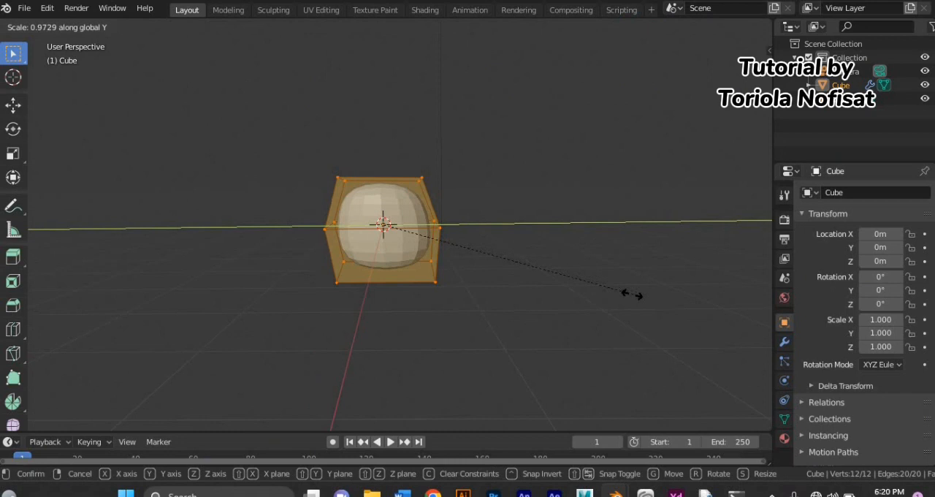
left_click(611, 284)
Step: Try a vertical loop cut through the middle of the mesh
middle_click_drag(610, 284, 548, 340)
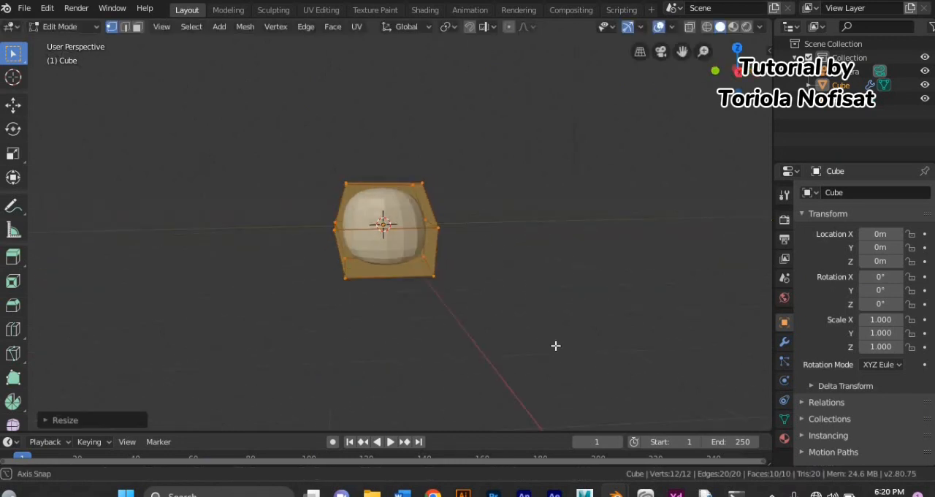
left_click(400, 238)
right_click(399, 238)
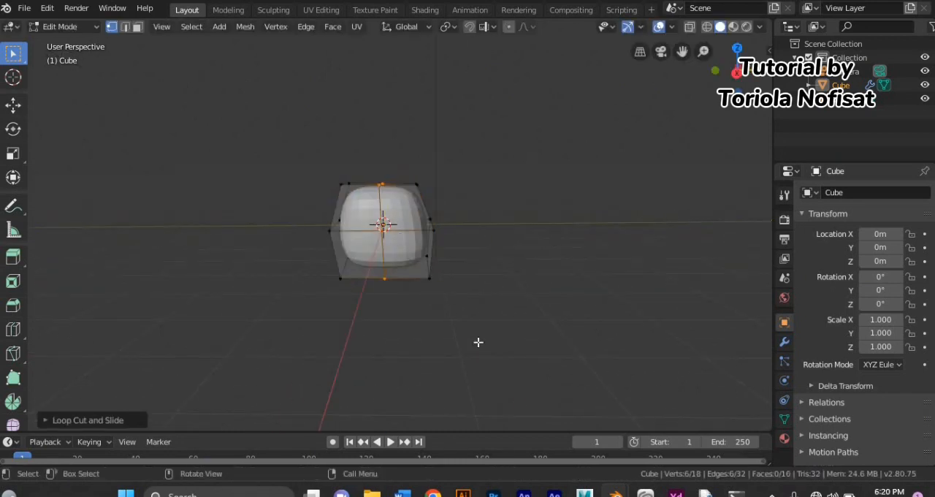
Step: Reposition the middle edge and a lower edge of the mesh to refine its profile
key("g")
middle_click_drag(373, 232, 629, 342)
left_click(304, 290)
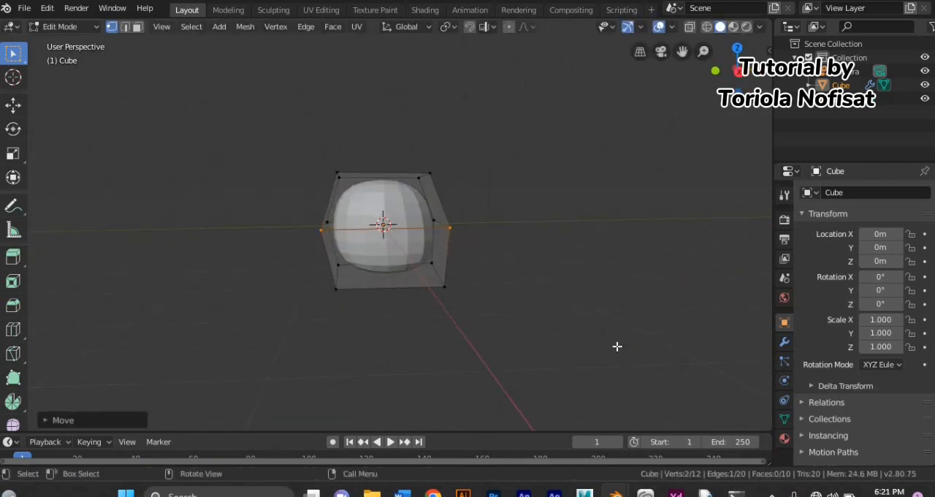
key("g")
middle_click_drag(512, 391, 495, 67)
left_click(487, 382)
scroll(489, 384, "down", 3)
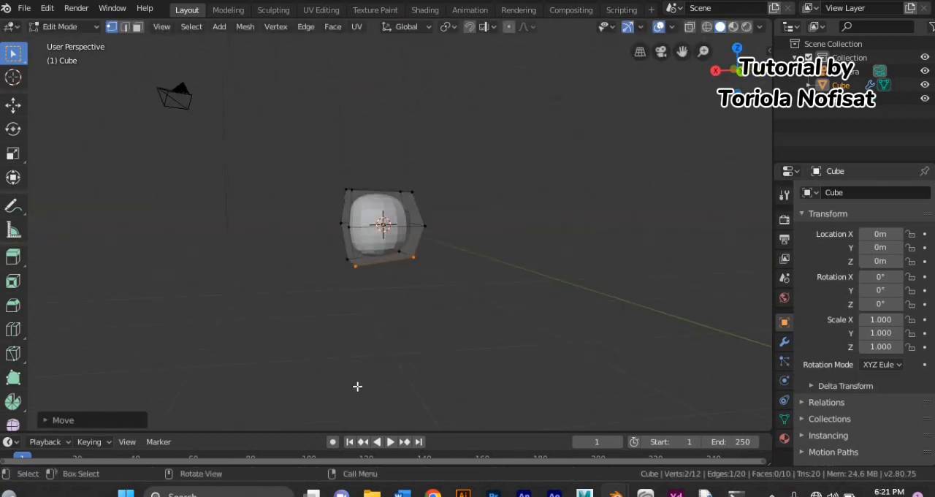
Step: Scale the whole mesh along the X axis and along the Z axis to adjust its proportions
key("a")
key("s")
key("x")
left_click(409, 361)
key("s")
key("z")
left_click(556, 365)
Step: Scale the whole mesh along the Y axis and clear the selection
middle_click_drag(556, 365, 480, 364)
key("s")
key("y")
left_click(438, 355)
middle_click_drag(358, 347, 394, 347)
left_click(394, 346)
Step: Add a second cube in Object Mode with level 2 subdivision and place it below the first shape
left_click(62, 26)
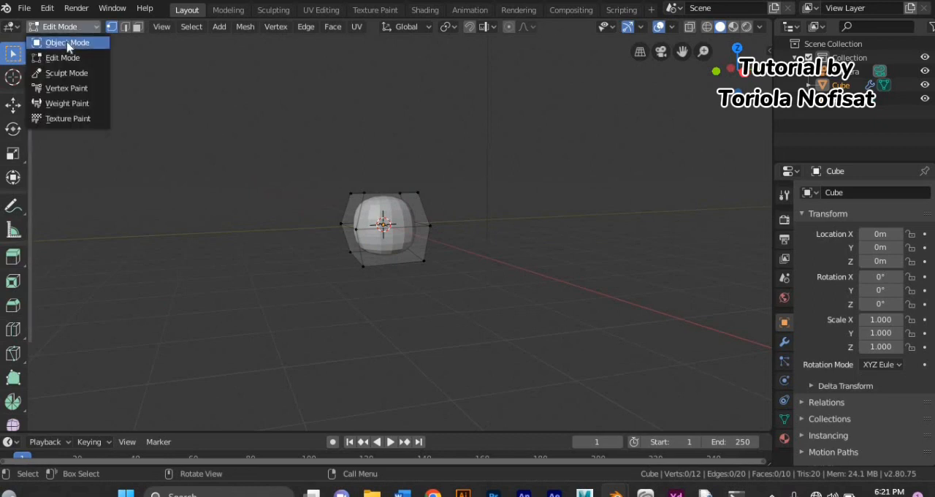
left_click(62, 41)
left_click(175, 26)
mouse_move(186, 42)
left_click(313, 62)
key("ctrl+2")
key("g")
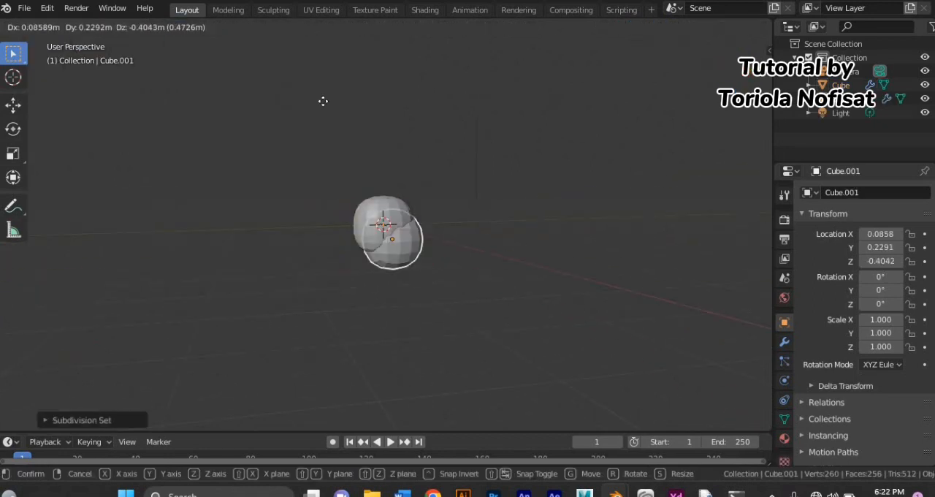
left_click(321, 122)
Step: Scale the second cube's mesh along the Y axis and along the Z axis in Edit Mode
left_click(77, 27)
left_click(85, 57)
scroll(350, 246, "up", 4)
middle_click_drag(354, 253, 336, 253)
key("s")
key("y")
left_click(413, 292)
key("s")
key("z")
left_click(390, 320)
Step: Add a horizontal loop cut around the middle of the second cube
key("ctrl+r")
left_click(389, 319)
left_click(390, 319)
Step: Try scaling the second cube's middle edge loop along the X axis and undo it
key("s")
key("x")
left_click(390, 314)
key("ctrl+z")
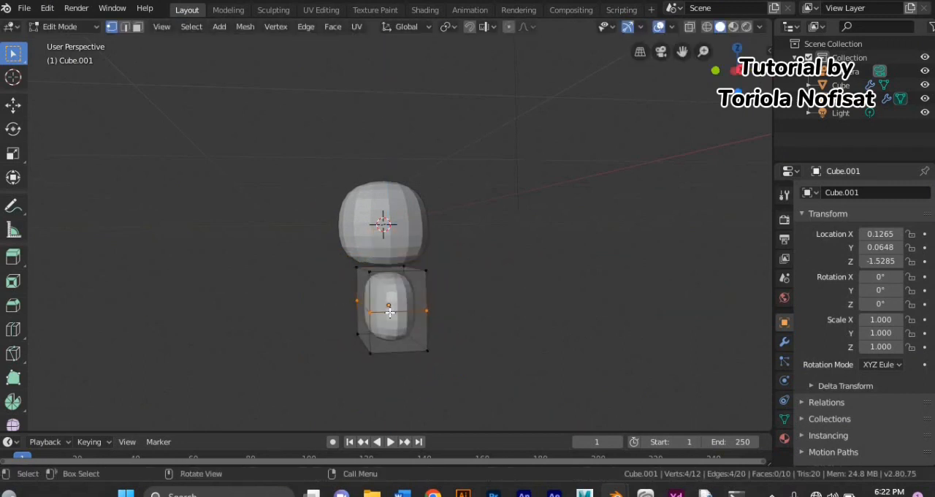
Step: Scale the second cube's whole mesh narrower along the X axis
key("a")
key("s")
key("x")
left_click(384, 304)
middle_click_drag(379, 307, 417, 318)
key("s")
key("x")
left_click(305, 311)
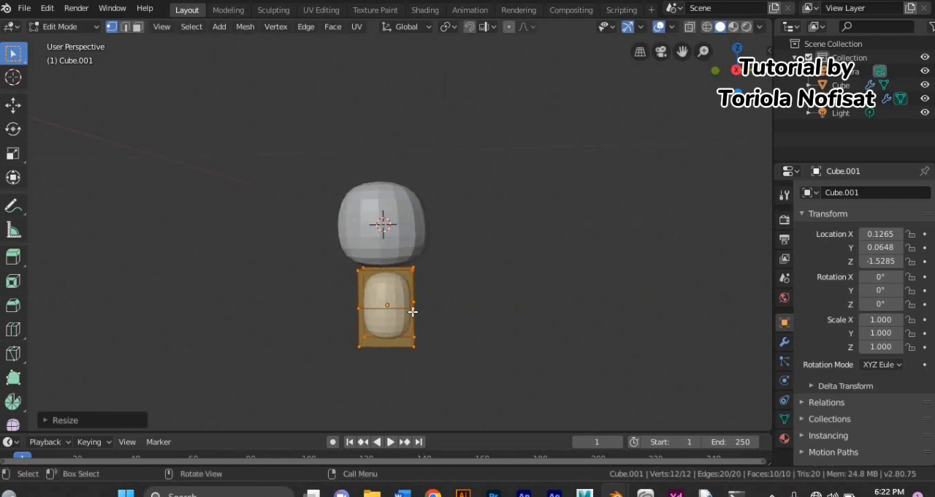
Step: Move the upper side edges of the second cube inward
key("g")
left_click_drag(340, 282, 443, 288)
left_click(358, 275)
key("g")
left_click(478, 288)
Step: Add a horizontal loop cut across the upper half of the second cube
middle_click_drag(472, 292, 416, 272)
key("ctrl+r")
left_click(423, 282)
left_click(426, 280)
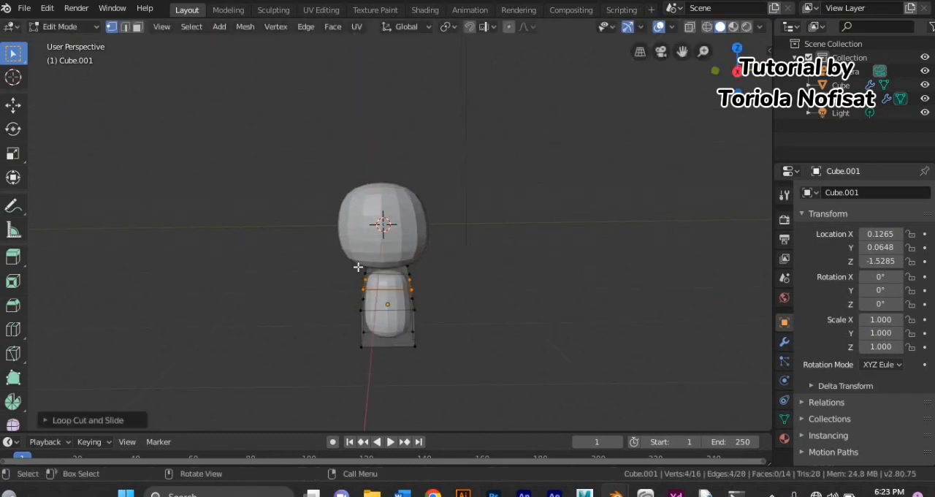
Step: Move the upper vertices on both sides of the second cube to shape a smooth taper
left_click_drag(347, 255, 381, 287)
middle_click_drag(387, 283, 411, 277)
left_click_drag(352, 257, 384, 290)
middle_click_drag(385, 294, 363, 313)
key("g")
left_click(374, 315)
left_click_drag(394, 250, 475, 297)
middle_click_drag(476, 305, 474, 328)
key("g")
left_click(473, 326)
Step: Flatten the second cube's whole mesh along the Z axis
key("a")
key("s")
key("z")
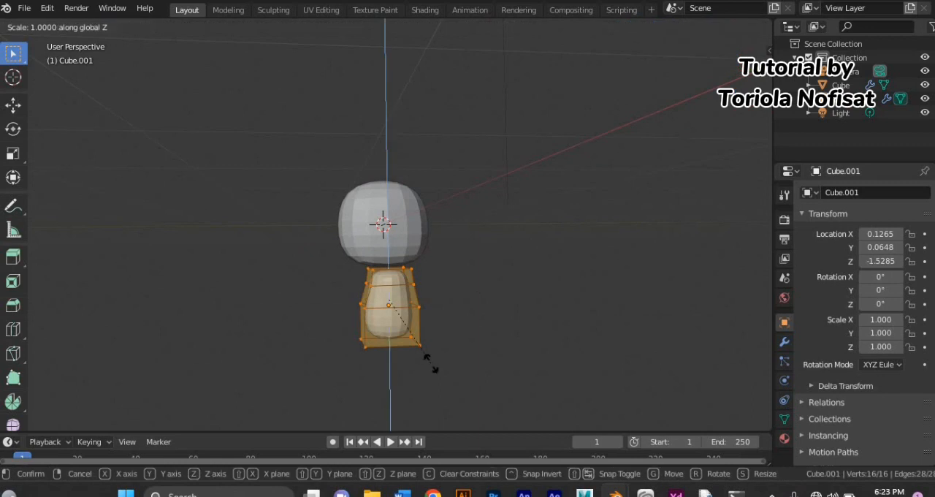
left_click(429, 314)
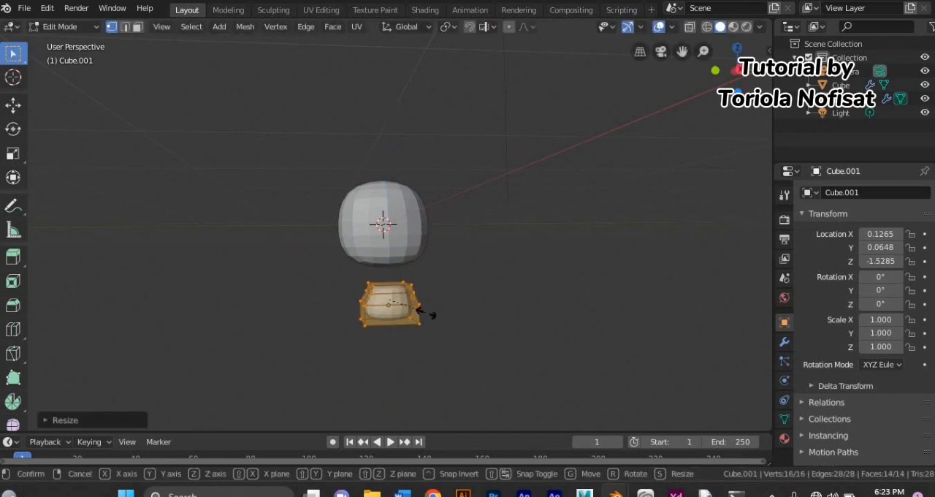
Step: Move the tapered shape up against the underside of the first shape in the right orthographic view
key("KP_3")
key("g")
key("x")
key("x")
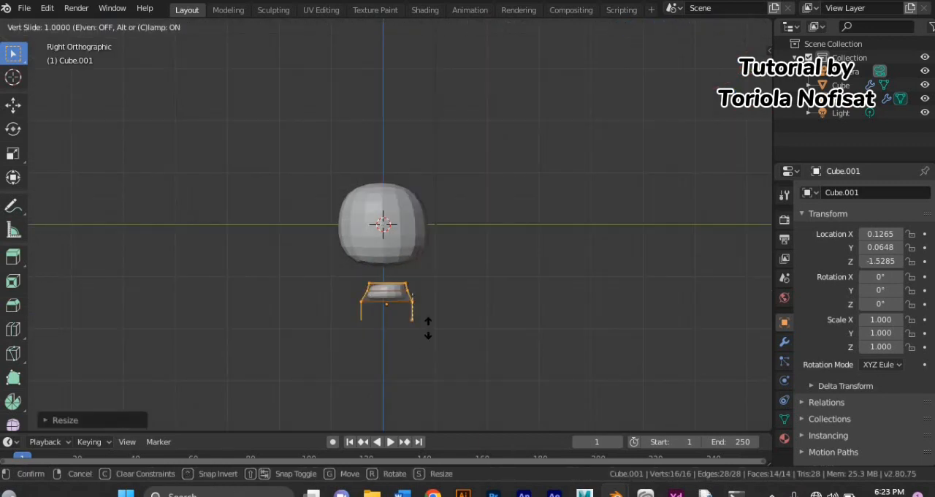
key("x")
left_click(425, 306)
Step: Scale the tapered shape narrower along the Y axis
key("s")
key("z")
key("Escape")
key("s")
key("y")
left_click(430, 306)
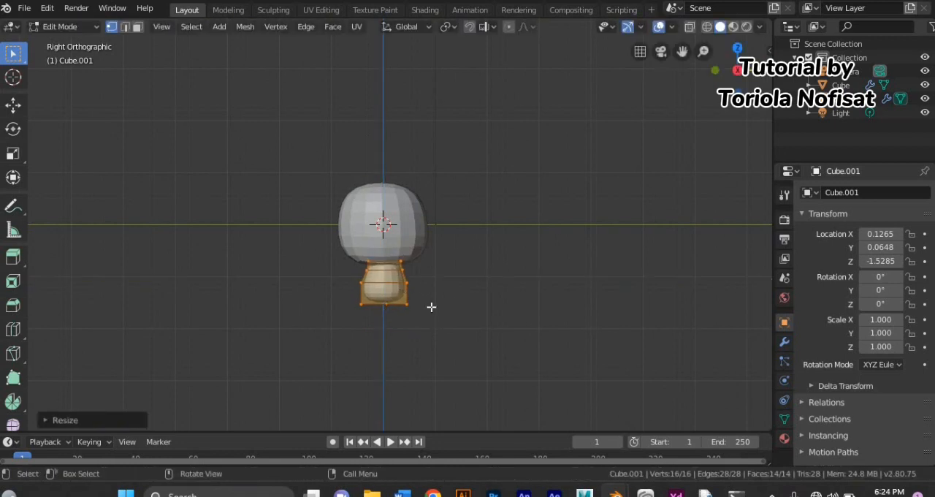
Step: Scale the tapered shape along the X axis to adjust its depth
middle_click_drag(430, 307, 506, 342)
key("s")
key("x")
left_click(470, 326)
Step: Reposition the lower vertices on one side of the tapered shape to balance its outline
left_click_drag(343, 278, 398, 323)
key("g")
left_click(362, 340)
key("g")
left_click(372, 312)
Step: Move the whole tapered shape along the Z axis to fit it beneath the first shape
middle_click_drag(471, 322, 424, 332)
key("a")
key("g")
key("z")
left_click(434, 333)
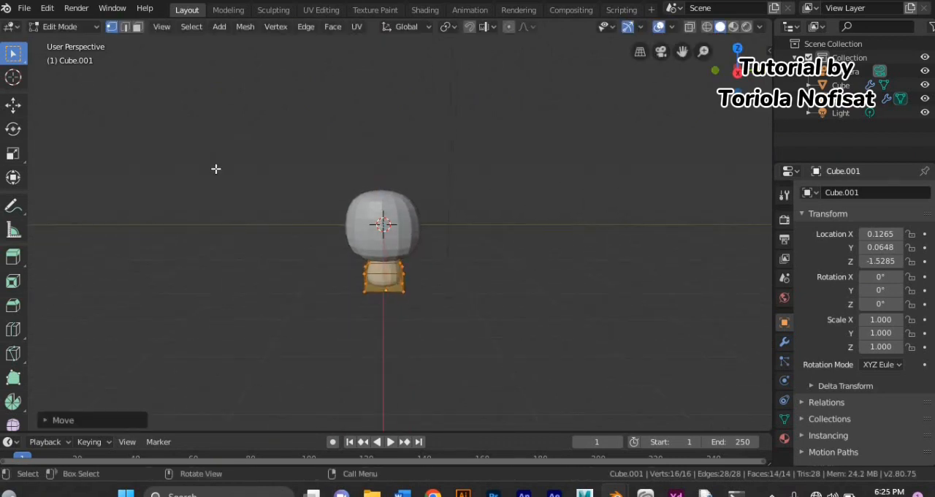
Step: Add a third cube with subdivision smoothing in Object Mode and move it below the tapered shape
key("Tab")
key("shift+a")
left_click(387, 79)
key("g")
left_click(488, 269)
Step: Align the third cube's mesh directly under the tapered shape in Edit Mode, using the right view
left_click(70, 26)
left_click(66, 56)
key("KP_3")
key("g")
left_click(145, 161)
middle_click_drag(144, 162, 162, 216)
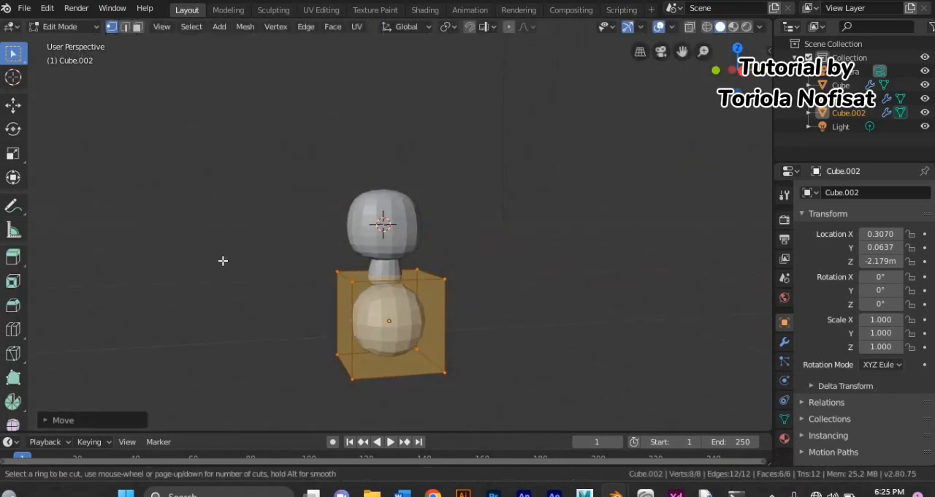
Step: Add a horizontal loop cut around the third cube and move its whole mesh along the X axis beneath the neck
left_click(346, 313)
left_click(346, 313)
middle_click_drag(346, 313, 315, 288)
key("a")
key("g")
key("x")
left_click(400, 323)
Step: Widen the body mesh by scaling it along the Y axis
scroll(241, 334, "down", 2)
key("s")
key("y")
left_click(211, 334)
Step: Extrude the bottom face of the body downward to lengthen the torso
left_click_drag(311, 303, 463, 362)
middle_click_drag(433, 361, 434, 385)
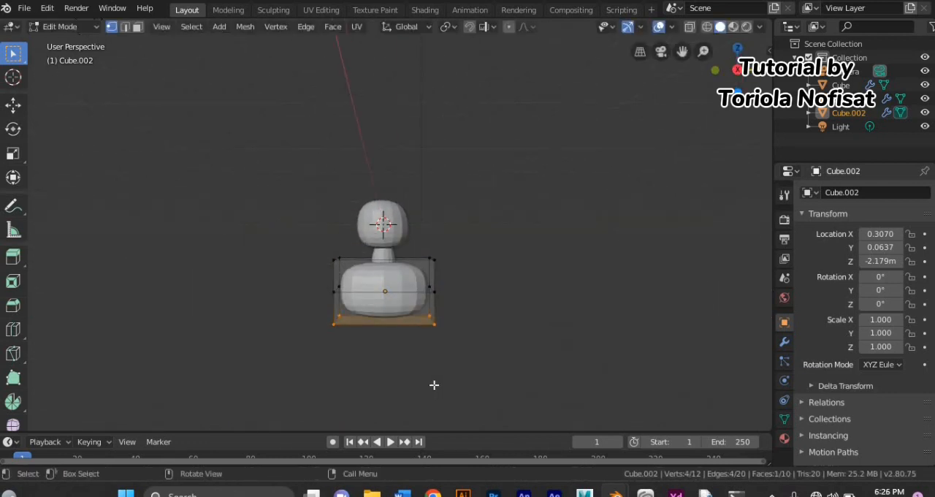
key("e")
left_click(428, 20)
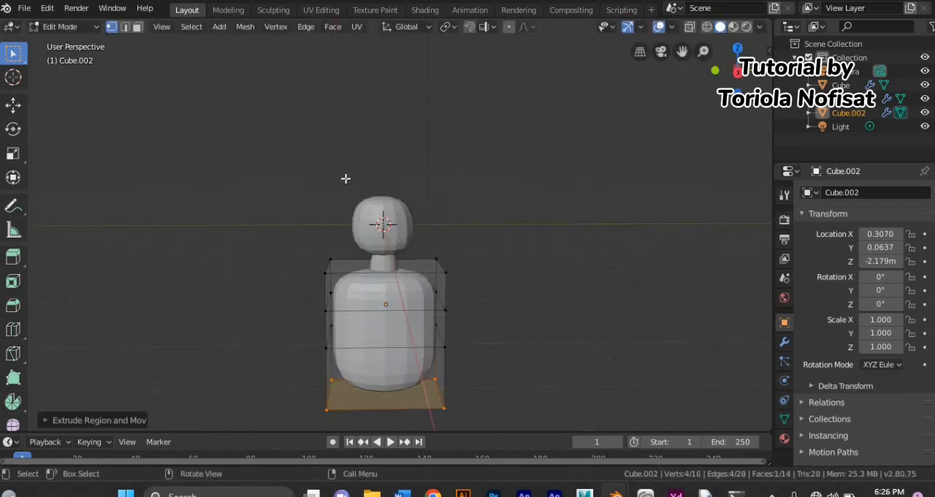
mouse_move(329, 204)
middle_mouse_down("shift")
mouse_move(340, 159)
mouse_move(329, 194)
middle_mouse_up("shift")
scroll(340, 159, "up", 1)
scroll(329, 194, "up", 3)
left_click_drag(251, 118, 337, 187)
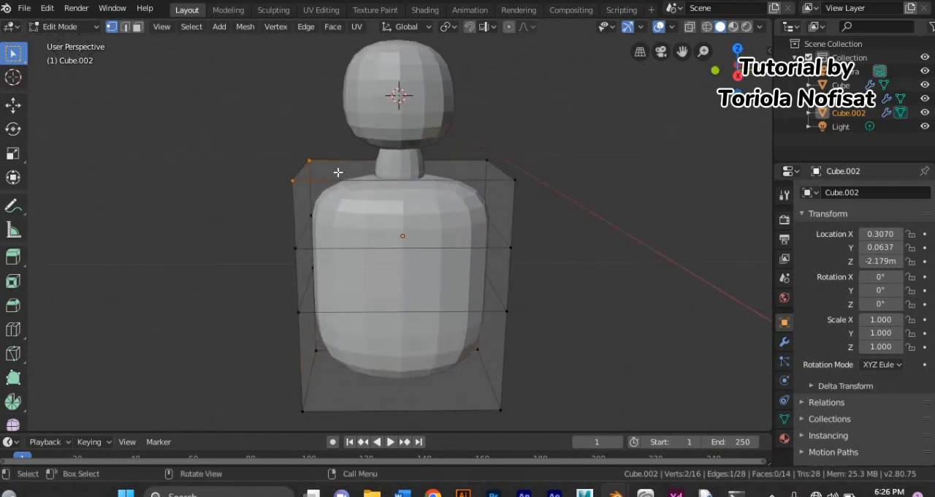
key("s")
key("y")
key("Escape")
Step: Narrow the entire torso mesh slightly by scaling it along the Y axis
key("a")
key("s")
key("y")
left_click(349, 187)
left_click(246, 182)
middle_click_drag(246, 182, 242, 153)
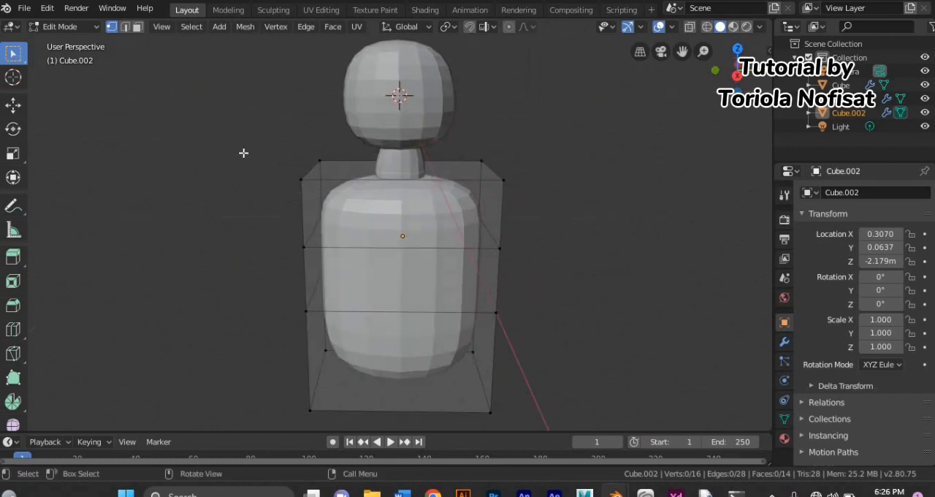
Step: Try to lower the top corner vertices on one side of the torso
left_click_drag(242, 153, 352, 213)
middle_click_drag(352, 213, 357, 203)
key("g")
left_click(355, 226)
key("ctrl+z")
Step: Add two vertical loop cuts through the torso mesh
middle_click_drag(359, 246, 353, 251)
key("ctrl+r")
scroll(349, 250, "up", 2)
scroll(347, 250, "down", 1)
left_click(347, 250)
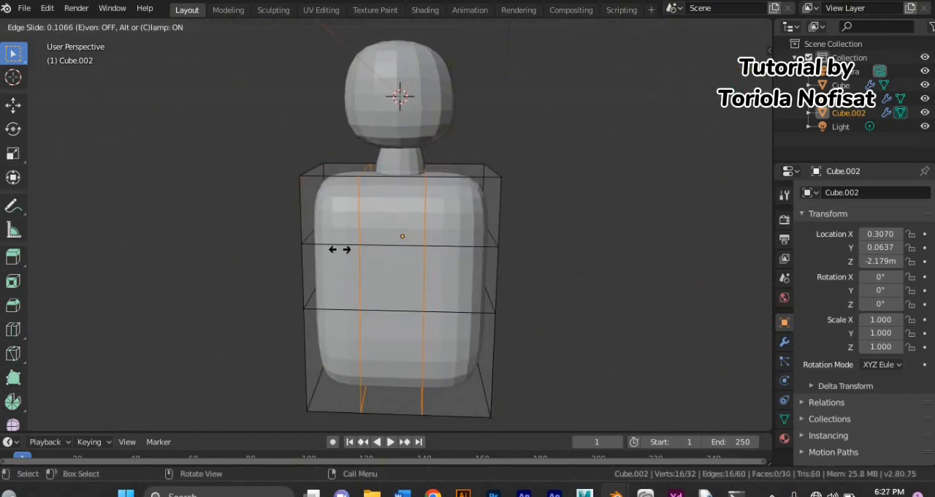
left_click(342, 249)
Step: Lower the outer top vertices on both sides of the torso to form sloping shoulders
key("g")
left_click(355, 243)
left_click_drag(466, 146, 540, 225)
key("g")
left_click(545, 261)
middle_click_drag(543, 261, 531, 268)
key("g")
left_click(532, 260)
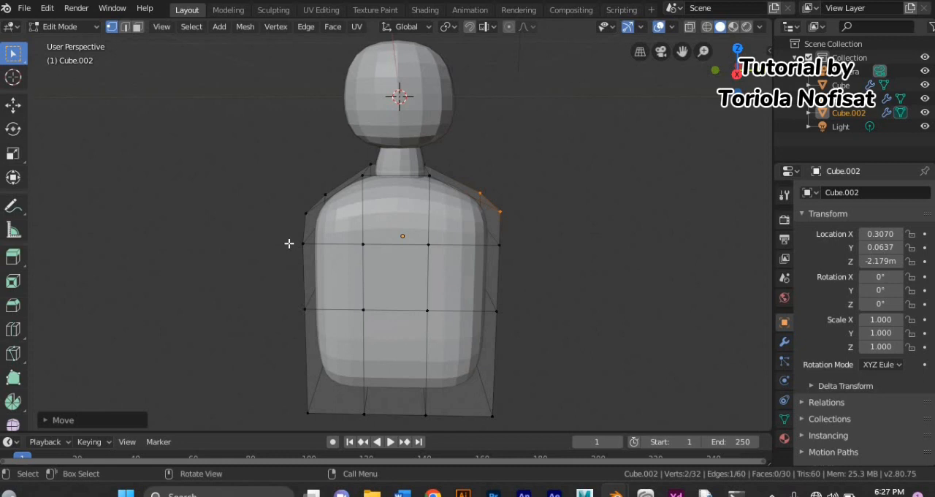
Step: Add a horizontal loop cut through the lower torso and pull the waist vertices inward on both sides
scroll(381, 286, "down", 2)
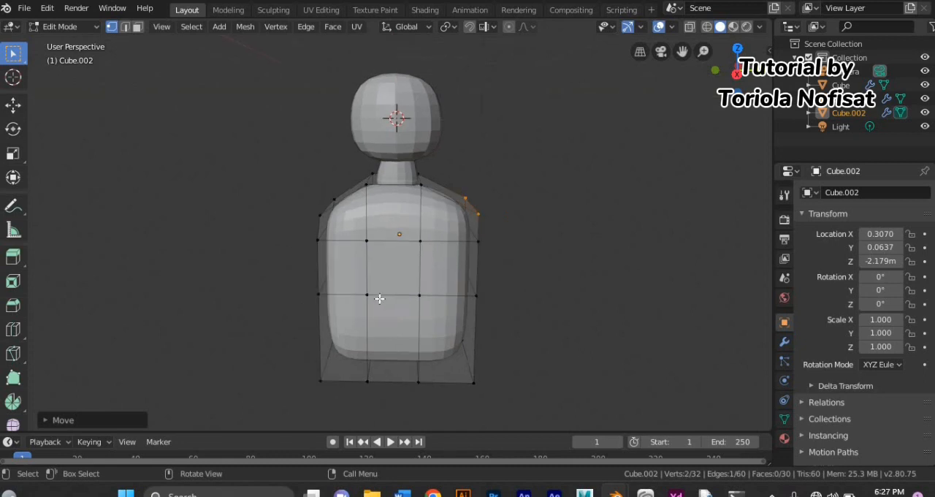
left_click(433, 327)
middle_click_drag(269, 330, 295, 308)
key("g")
left_click(309, 309)
left_click_drag(453, 335, 507, 246)
key("g")
left_click(450, 326)
middle_click_drag(450, 326, 348, 367)
Step: Adjust the torso's depth by scaling the mesh along the X axis
scroll(358, 372, "down", 3)
scroll(404, 374, "up", 2)
key("a")
key("s")
key("x")
left_click(295, 368)
key("s")
key("x")
left_click(327, 356)
middle_click_drag(322, 360, 221, 388)
middle_click_drag(282, 283, 255, 274)
key("s")
key("x")
left_click(312, 263)
Step: Reposition the upper torso vertices around the neck, including along the Z axis, and return to Object Mode
left_click_drag(404, 196, 417, 181)
key("g")
middle_click_drag(372, 190, 219, 230)
left_click(416, 182)
key("g")
left_click(380, 230)
key("g")
key("z")
left_click(379, 220)
scroll(229, 230, "down", 1)
left_click(230, 231)
left_click(72, 28)
left_click(76, 44)
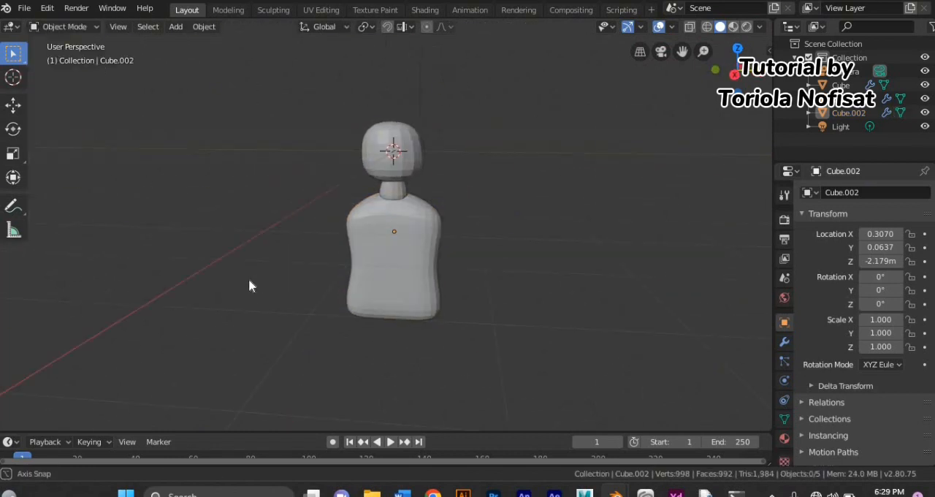
Step: Duplicate the torso's front faces in Edit Mode and separate the copy into its own object
left_click(64, 27)
left_click(63, 58)
scroll(328, 279, "up", 2)
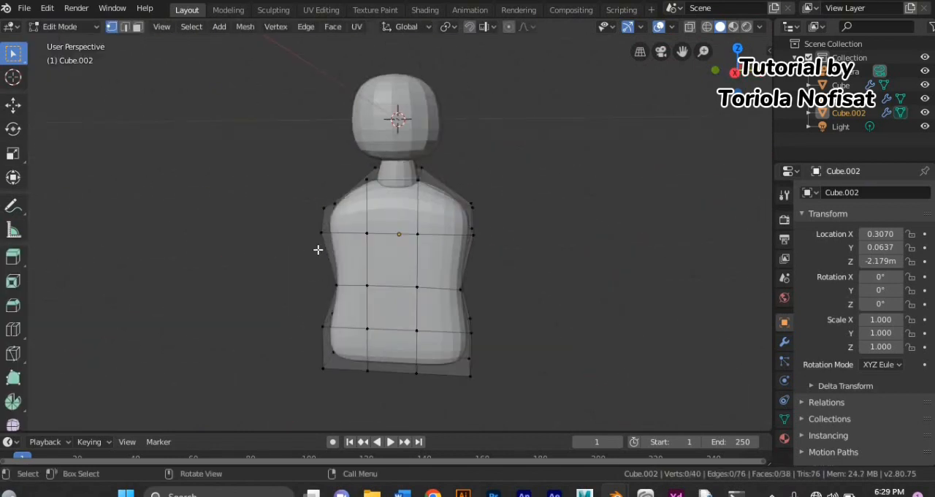
left_click(455, 228, "shift")
left_click(393, 262, "shift")
left_click(398, 322, "shift")
left_click(387, 346, "shift")
left_click(356, 342, "shift")
key("shift+d")
right_click(356, 343)
key("p")
left_click(355, 343)
Step: Extrude all faces of the separated front panel outward in Edit Mode to give it thickness
left_click(64, 26)
left_click(73, 46)
left_click(64, 27)
left_click(63, 58)
key("a")
middle_click_drag(371, 229, 221, 237)
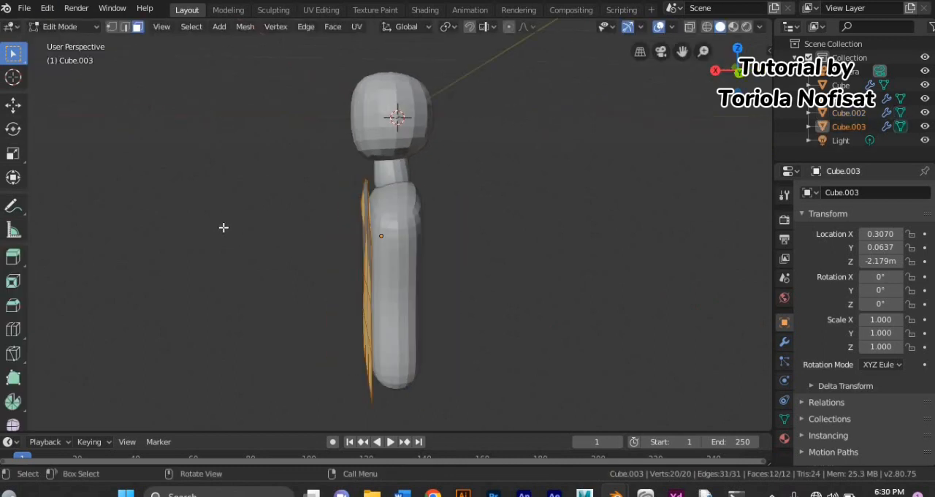
key("e")
left_click(202, 226)
middle_click_drag(203, 225, 342, 241)
Step: Switch to vertex selection and add a horizontal loop cut across the chest of the front panel
key("1")
left_click(296, 156)
middle_click_drag(295, 159, 380, 197)
left_click_drag(299, 182, 421, 227)
middle_click_drag(417, 222, 308, 180)
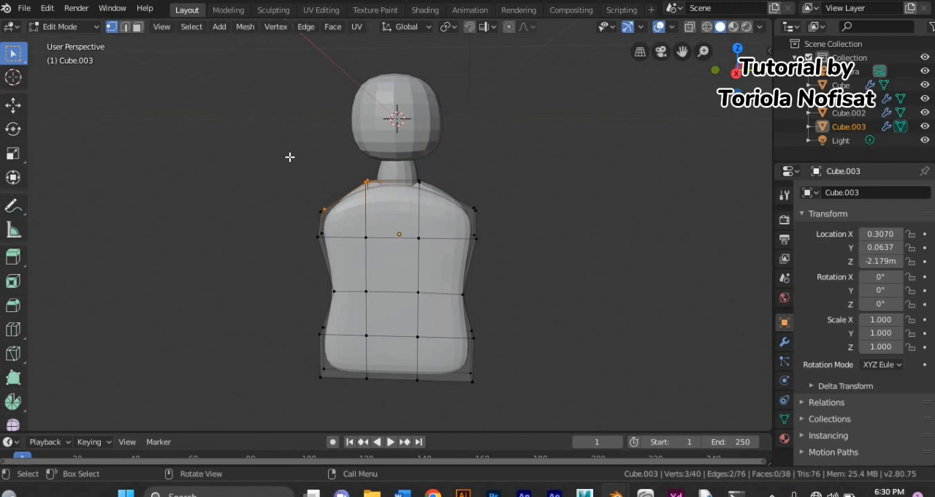
double_click(394, 210)
Step: Try to move the shoulder vertices on one side of the front panel along the Y axis
middle_click_drag(333, 230, 311, 244)
key("g")
key("y")
left_click(330, 231)
key("ctrl+z")
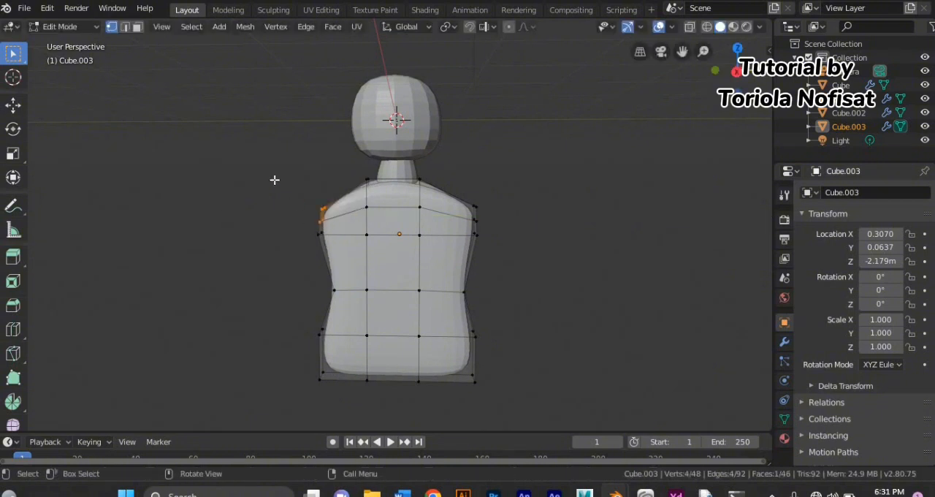
Step: Move all the vertices along one side edge of the front panel inward along the Y axis
left_click_drag(273, 179, 357, 406)
middle_click_drag(321, 360, 403, 348)
left_click_drag(315, 196, 376, 401, "shift")
middle_click_drag(376, 401, 287, 393)
key("g")
key("y")
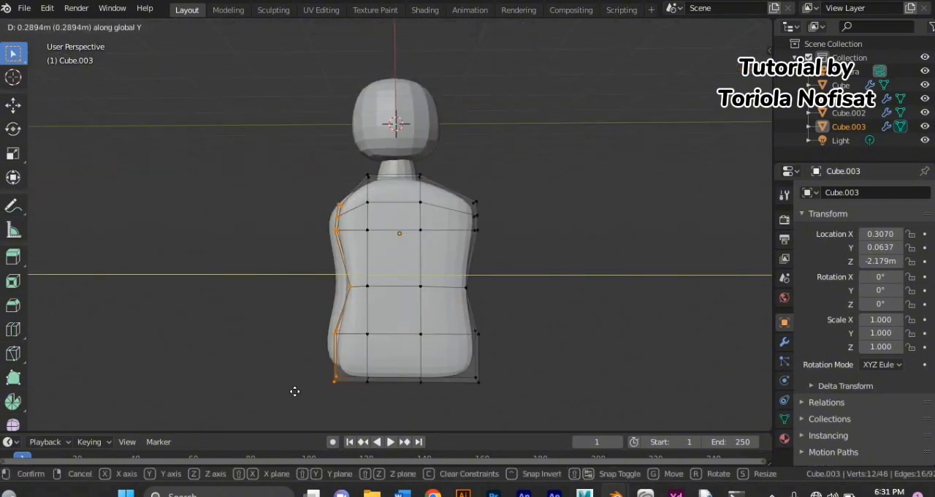
left_click(292, 380)
Step: Move the waist vertices on that side of the front panel outward to straighten its edge
middle_click_drag(292, 350, 348, 297)
left_click_drag(348, 296, 387, 274)
middle_click_drag(384, 292, 284, 309)
key("g")
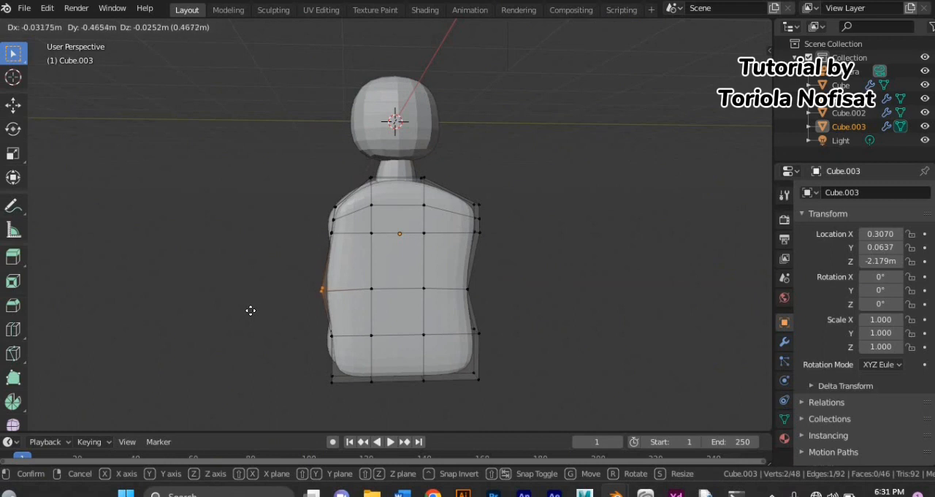
left_click(257, 311)
Step: Move the vertices on the opposite side of the front panel inward and straighten that side at the waist
middle_click_drag(545, 387, 499, 398)
left_click_drag(499, 399, 437, 187)
middle_click_drag(467, 409, 480, 363)
key("g")
left_click(524, 422)
left_click_drag(480, 311, 437, 274)
key("g")
left_click(501, 375)
Step: Move the bottom corner vertices on both sides of the front panel upward and inward to round its lower corners
middle_click_drag(501, 376, 434, 384)
left_click_drag(364, 400, 293, 361)
middle_click_drag(294, 387, 317, 404)
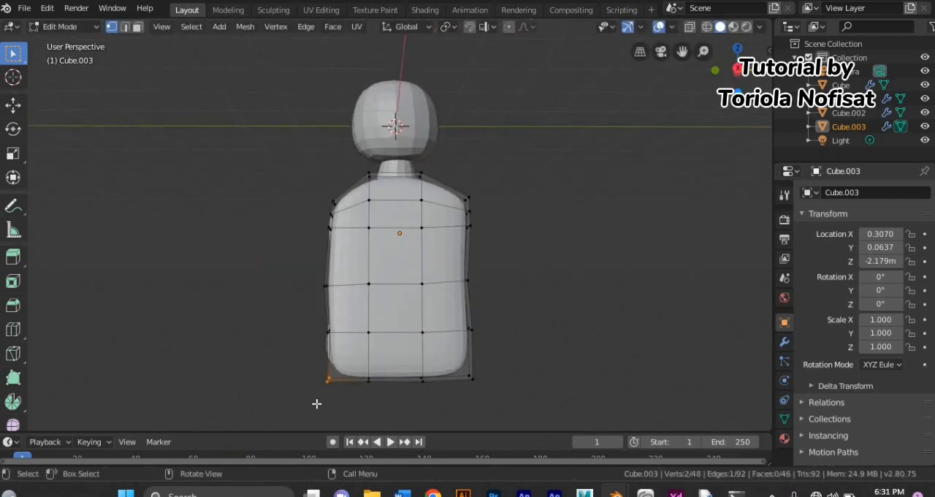
key("g")
left_click(333, 372)
middle_click_drag(590, 376, 514, 380)
left_click_drag(500, 362, 446, 387)
middle_click_drag(446, 387, 482, 394)
key("g")
left_click(485, 377)
Step: Add two vertical loop cuts through the middle column of the front panel
key("ctrl+r")
scroll(412, 392, "up", 1)
left_click(412, 391)
left_click(411, 391)
middle_click_drag(412, 390, 401, 399)
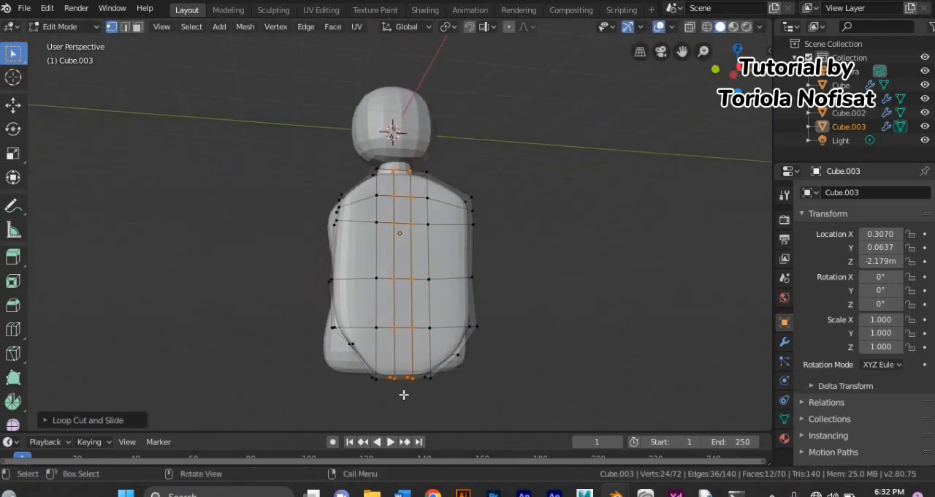
Step: Raise the bottom vertices on either side of the new central cuts to curve the front panel's lower edge
left_click_drag(356, 364, 378, 394)
middle_click_drag(370, 399, 364, 403)
key("g")
left_click(365, 394)
middle_click_drag(437, 392, 407, 397)
left_click_drag(407, 396, 430, 365)
key("g")
middle_click_drag(429, 368, 436, 423)
left_click(451, 392)
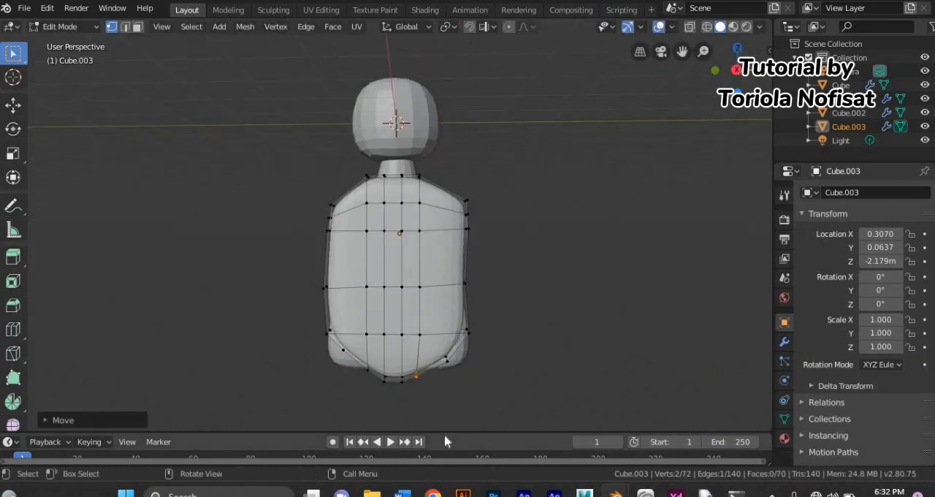
middle_click_drag(440, 431, 449, 379)
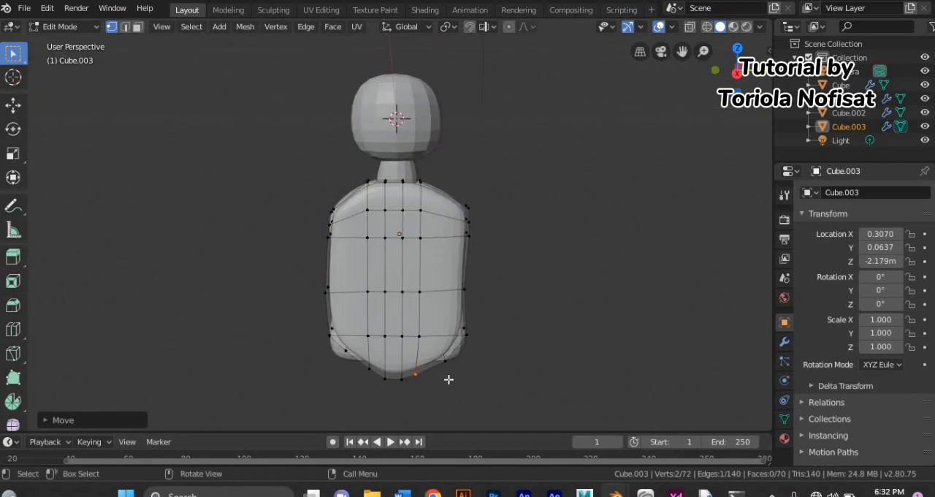
Step: Add a horizontal loop cut between the front panel's chest and waist rows and reposition the vertices along its left side
middle_click_drag(324, 227, 364, 231)
left_click_drag(333, 197, 366, 278)
middle_click_drag(364, 273, 313, 263)
key("g")
left_click(325, 262)
left_click_drag(305, 194, 345, 228)
middle_click_drag(340, 249, 376, 271)
left_click_drag(319, 201, 359, 233)
middle_click_drag(358, 234, 328, 236)
key("g")
left_click(323, 277)
key("g")
left_click(296, 313)
Step: Move the right-side vertices of the front panel's chest row and the row below it inward
middle_click_drag(451, 232, 437, 228)
left_click_drag(448, 195, 476, 227)
middle_click_drag(476, 227, 463, 227)
key("g")
left_click(453, 228)
left_click_drag(451, 228, 474, 270)
middle_click_drag(468, 268, 496, 267)
key("g")
left_click(484, 288)
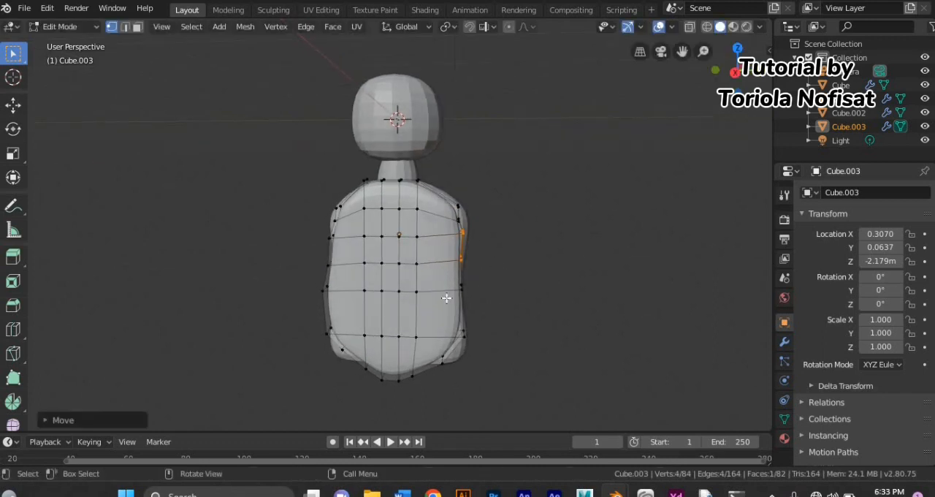
middle_click_drag(453, 294, 311, 289)
left_click(326, 290)
key("g")
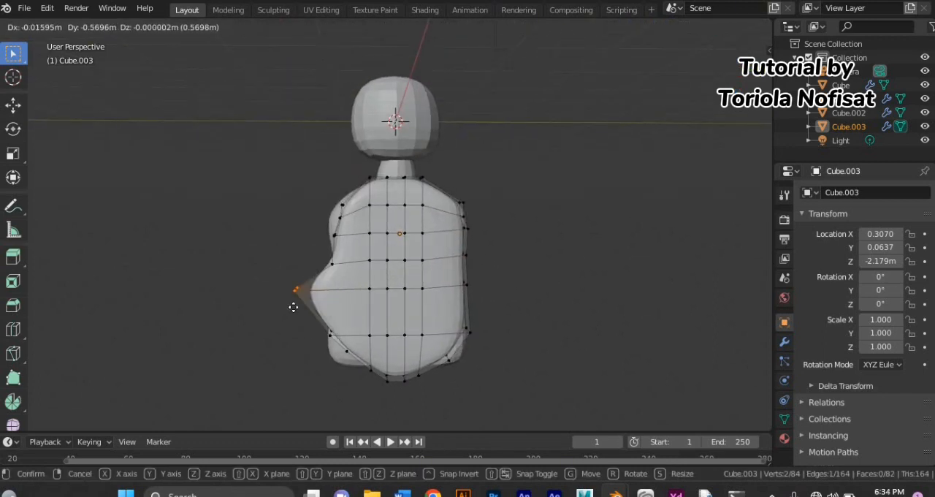
key("Escape")
Step: Add a horizontal loop cut close to the front panel's waist edge loop and move the left waist vertices outward
key("ctrl+r")
left_click(327, 308)
left_click(325, 293)
left_click_drag(317, 283, 336, 303)
key("g")
middle_click_drag(327, 298, 254, 311)
key("Escape")
key("g")
left_click(287, 313)
Step: Move the waist vertices on the right side of the front panel outward to match the other side
left_click_drag(471, 277, 450, 296)
middle_click_drag(479, 314, 513, 332)
key("g")
left_click(509, 328)
Step: Add a horizontal loop cut right beside the front panel's chest edge loop to form a thin strip of faces
middle_click_drag(423, 351, 374, 358)
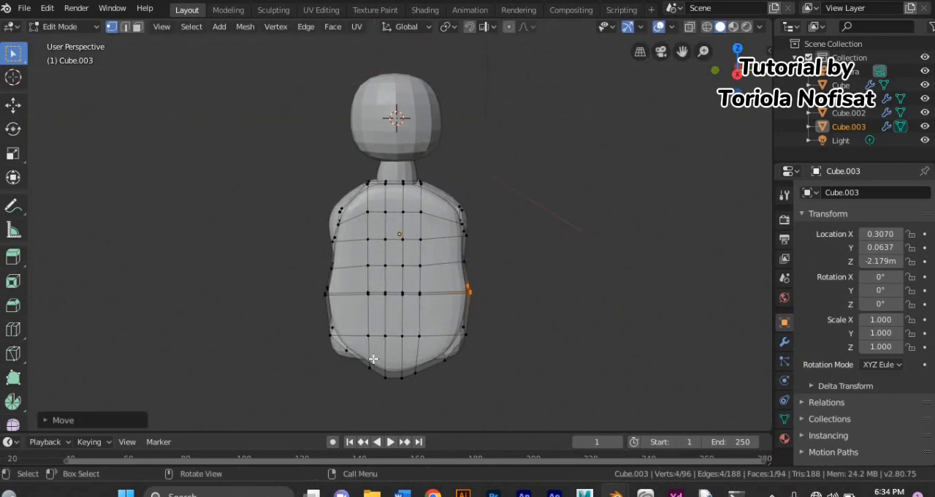
left_click(463, 232)
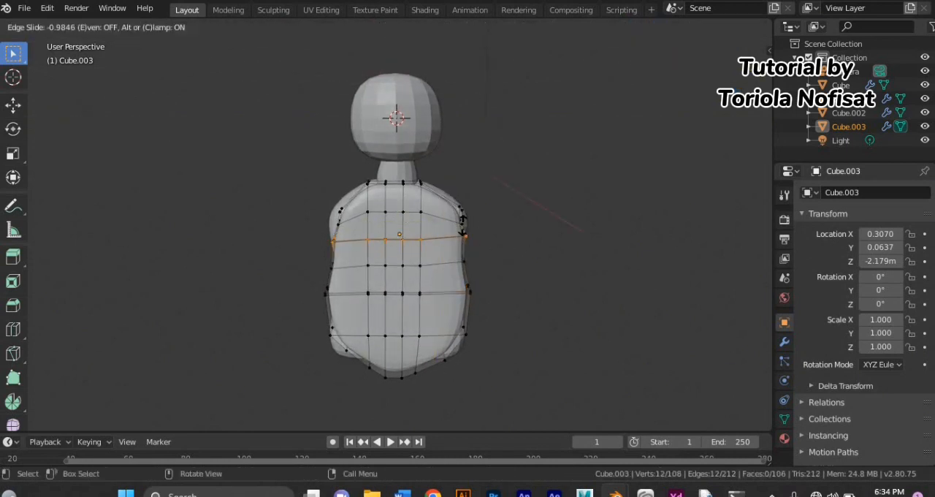
left_click(462, 234)
Step: Try to extrude the thin chest strip along X by about 0.04 m and check the crease in Object Mode
scroll(390, 298, "up", 8)
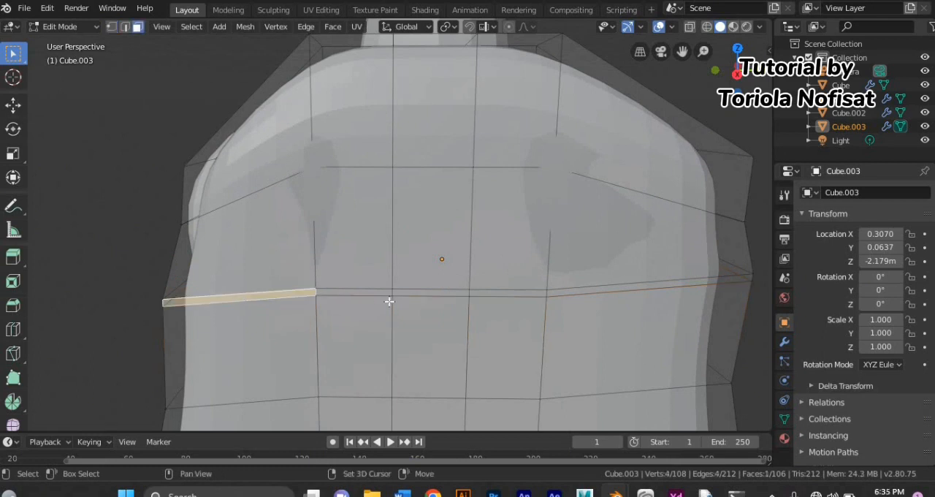
key("e")
key("x")
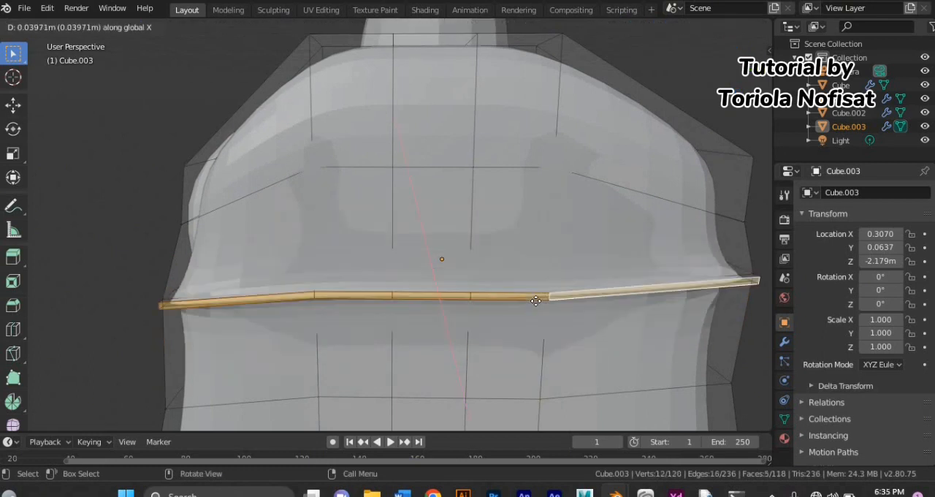
left_click(531, 293)
middle_click_drag(531, 293, 387, 288)
key("Tab")
middle_click_drag(183, 267, 297, 271)
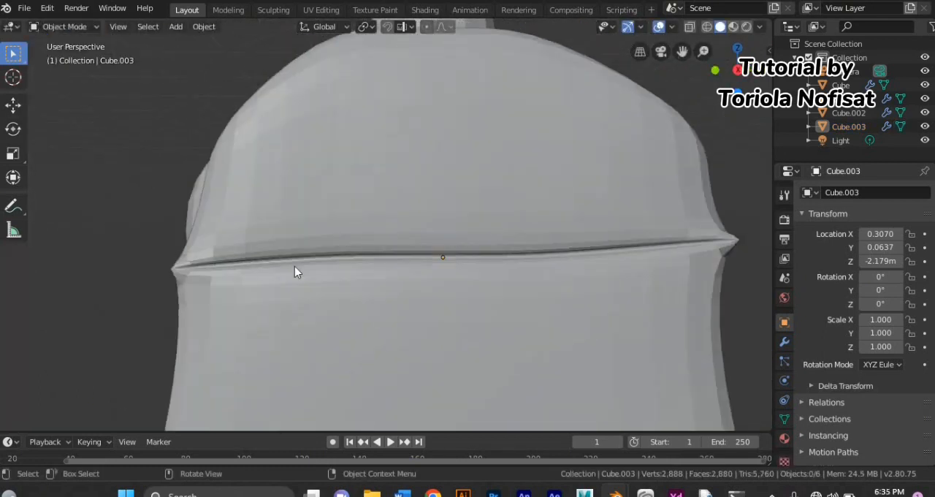
scroll(295, 281, "down", 3)
Step: Try to shift the extruded chest strip along X and undo its extrusion
key("Tab")
scroll(299, 282, "down", 3)
key("g")
key("x")
left_click(317, 272)
middle_click_drag(317, 272, 297, 269)
key("ctrl+z")
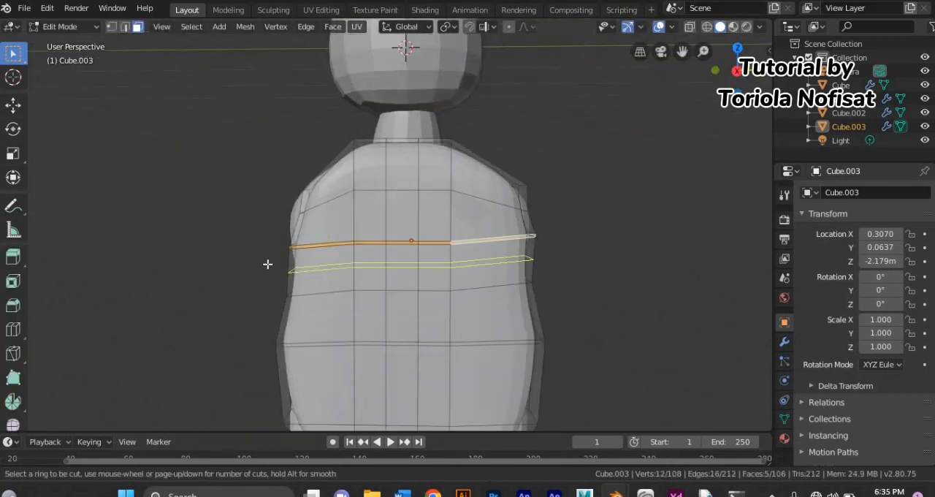
Step: Add a vertical loop cut close to each side edge of the front panel
left_click(266, 348)
left_click(271, 356)
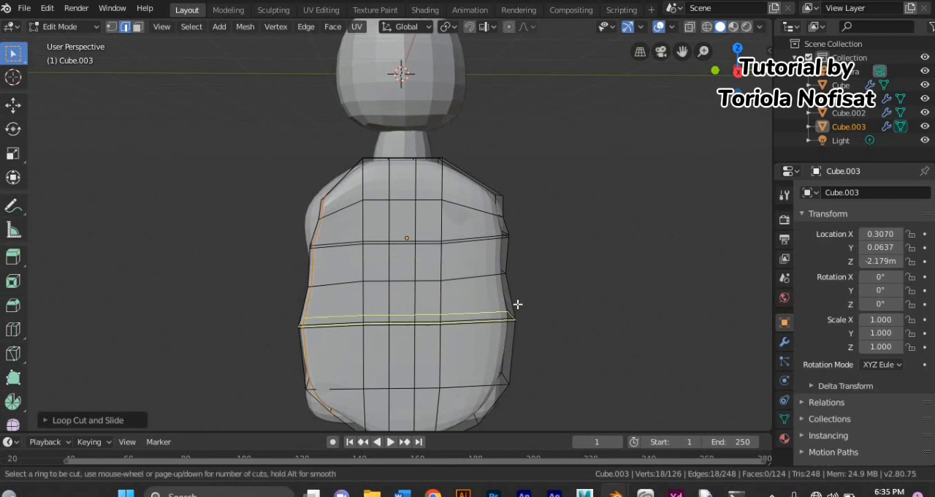
left_click(493, 248)
left_click(529, 260)
Step: Extrude the thin strip of faces across the chest and sink it about 0.05 m along X to form a groove
scroll(448, 255, "up", 4)
left_click(138, 27)
left_click(281, 270)
left_click(372, 267, "shift")
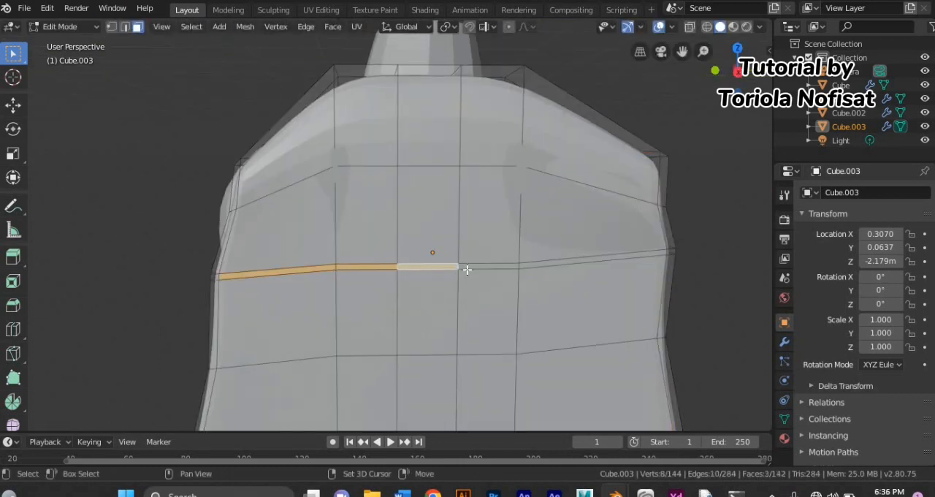
key("e")
left_click(537, 261)
key("g")
key("x")
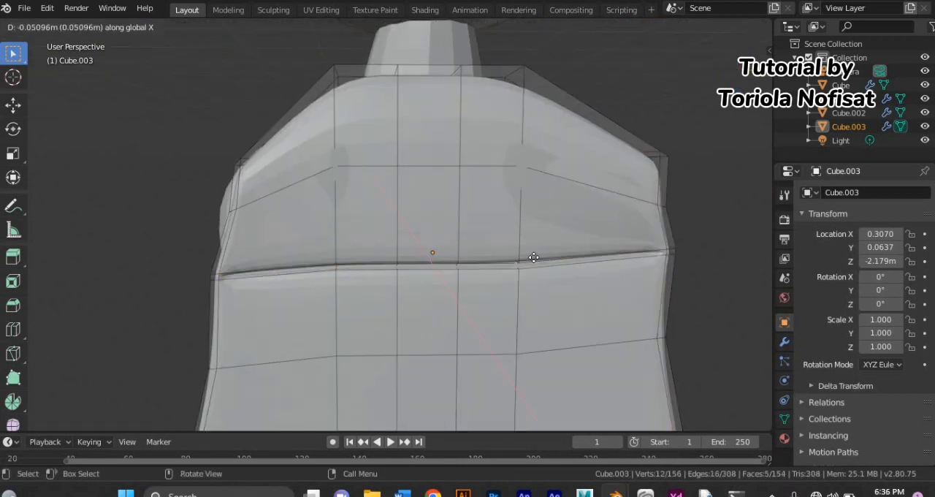
left_click(534, 257)
key("Tab")
left_click(65, 27)
left_click(63, 58)
scroll(109, 67, "down", 3)
Step: Select the thin strip of faces across the front panel's waist and extrude it inward along X as a second groove
left_click(124, 28)
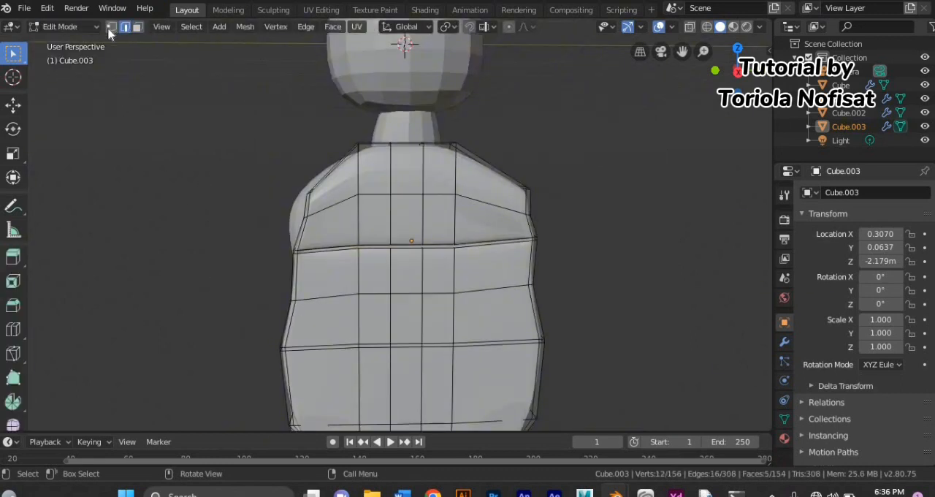
left_click(137, 27)
scroll(320, 285, "up", 1)
left_click(309, 360)
left_click(331, 363)
left_click(370, 363, "shift")
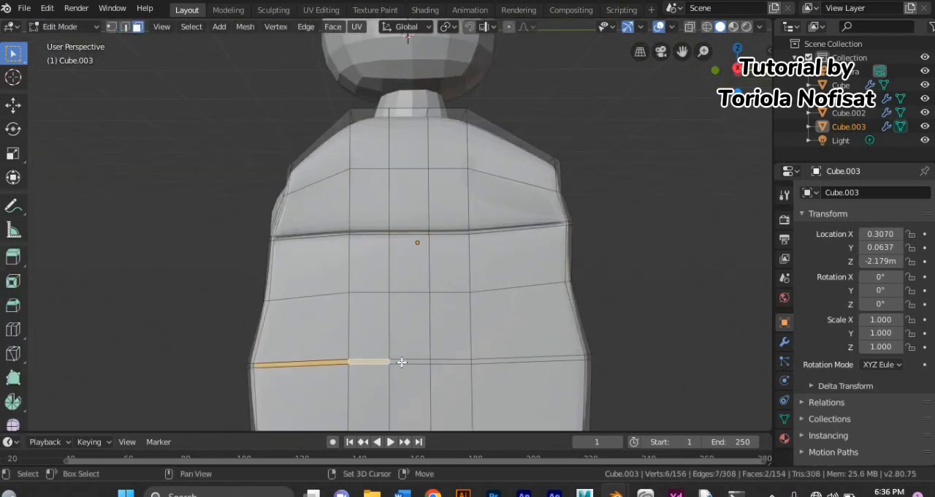
left_click(411, 362, "shift")
left_click(449, 362, "shift")
left_click(491, 360, "shift")
scroll(491, 359, "down", 2)
middle_click_drag(488, 361, 470, 383)
key("e")
key("x")
left_click(469, 382)
Step: Add a horizontal loop cut beside the panel's lower edge loop and extrude the resulting strip about 0.08 m inward along X
key("ctrl+r")
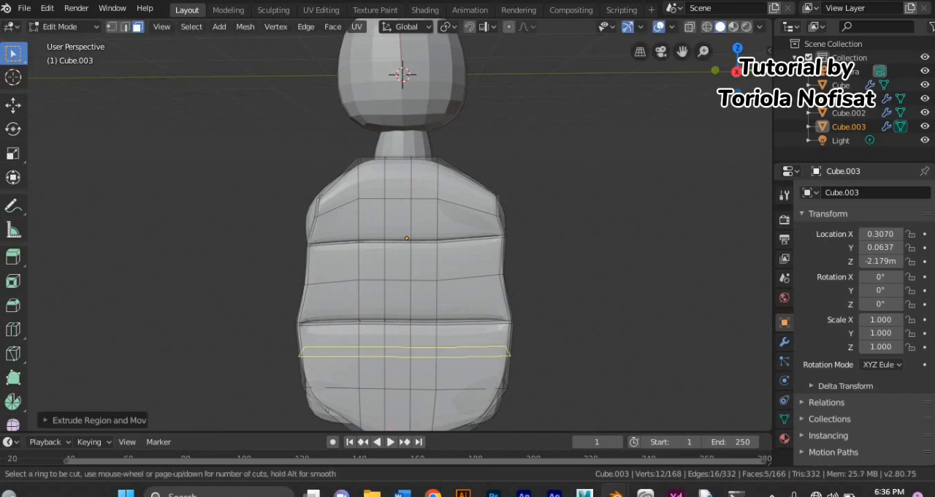
left_click(315, 373)
left_click(302, 399)
scroll(324, 371, "up", 4)
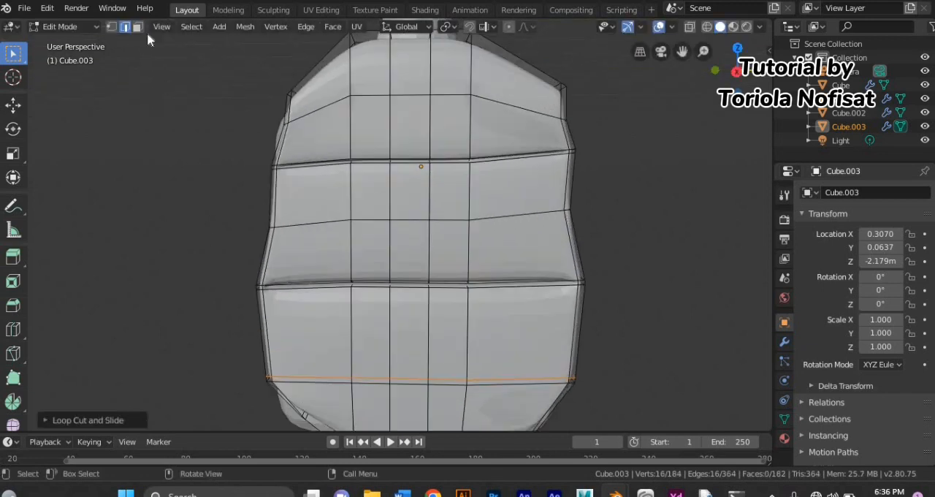
left_click(344, 381)
key("e")
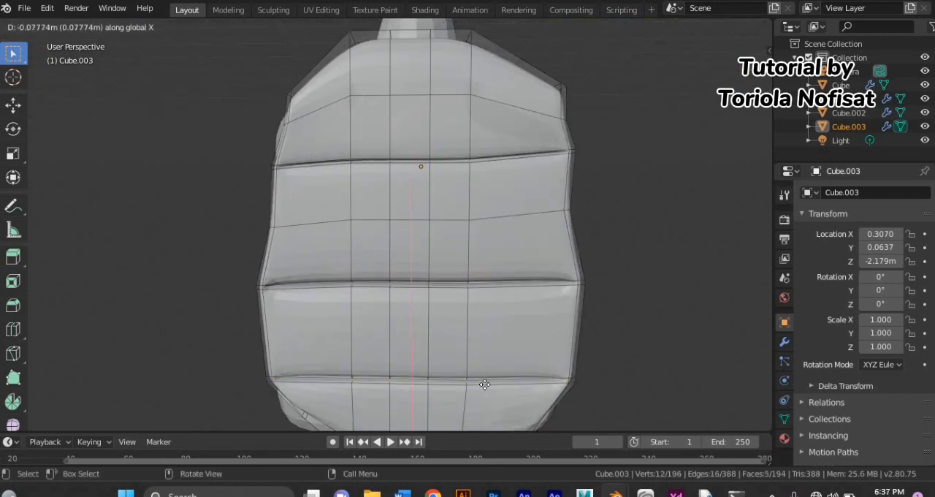
left_click(304, 378)
Step: Try adding two vertical loop cuts in the front panel's middle column and undo them
key("ctrl+r")
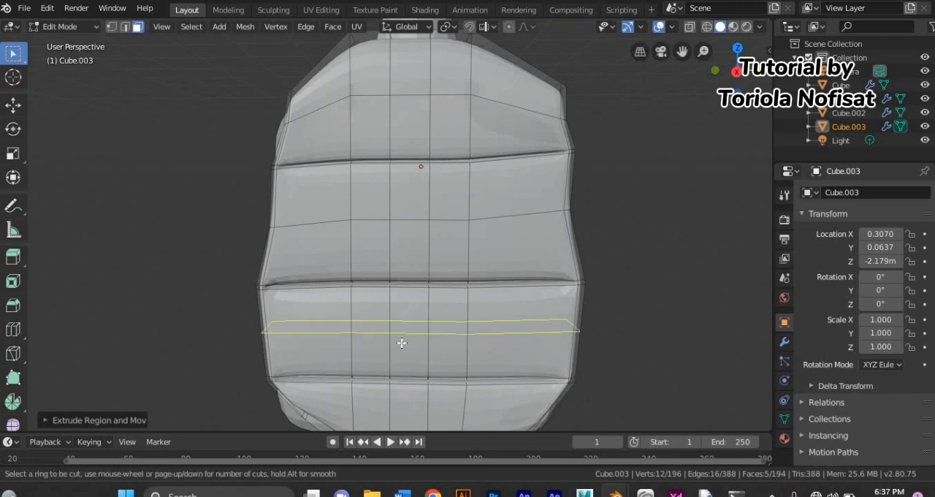
left_click(397, 288)
left_click(398, 289)
key("ctrl+r")
left_click(406, 286)
left_click(407, 286)
scroll(410, 291, "down", 4)
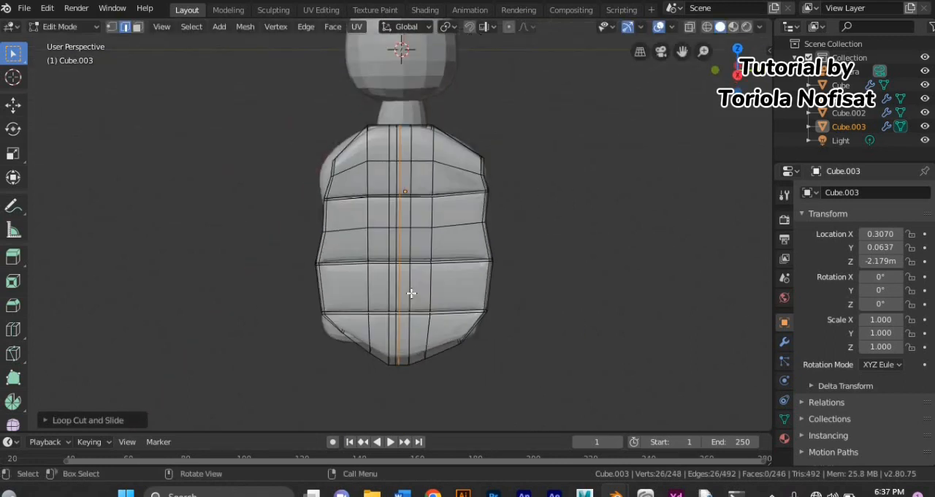
key("ctrl+z")
key("ctrl+z")
Step: Try another set of central vertical cuts plus a horizontal cut below the waist and undo them all
key("ctrl+r")
left_click(399, 311)
left_click(397, 312)
key("ctrl+r")
left_click(395, 316)
left_click(389, 318)
scroll(390, 299, "up", 3)
key("ctrl+r")
left_click(390, 293)
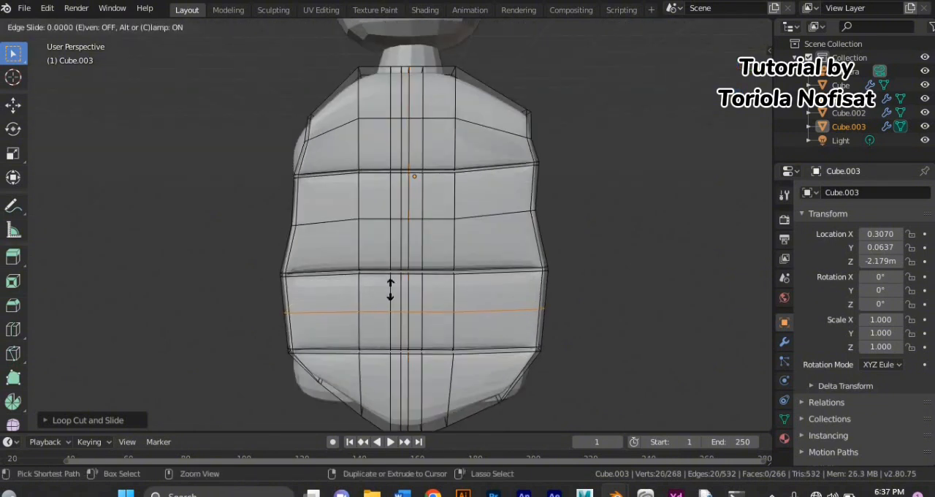
left_click(390, 289)
key("ctrl+z")
key("ctrl+z")
key("ctrl+z")
Step: Add four closely spaced vertical loop cuts along the center of the front panel to form a narrow central strip
key("ctrl+r")
left_click(414, 355)
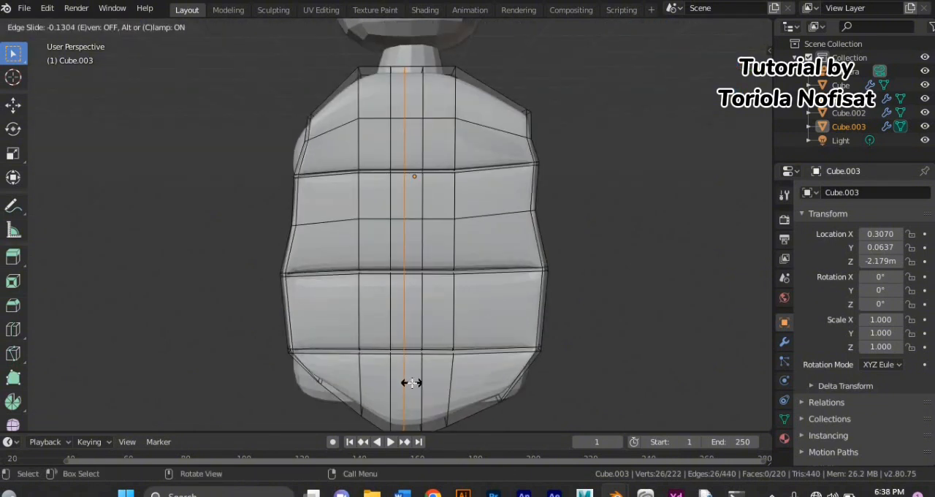
left_click(411, 382)
key("ctrl+r")
left_click(409, 357)
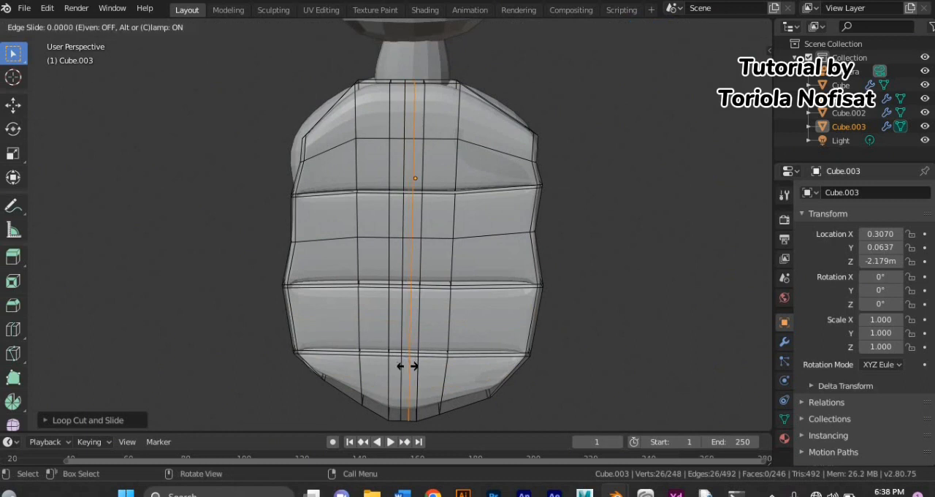
left_click(407, 366)
key("ctrl+r")
left_click(405, 355)
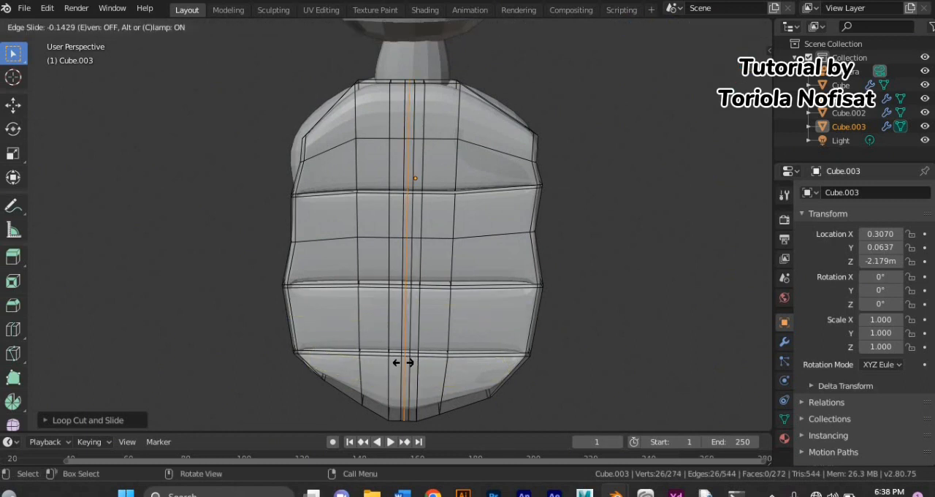
left_click(403, 363)
left_click(411, 283)
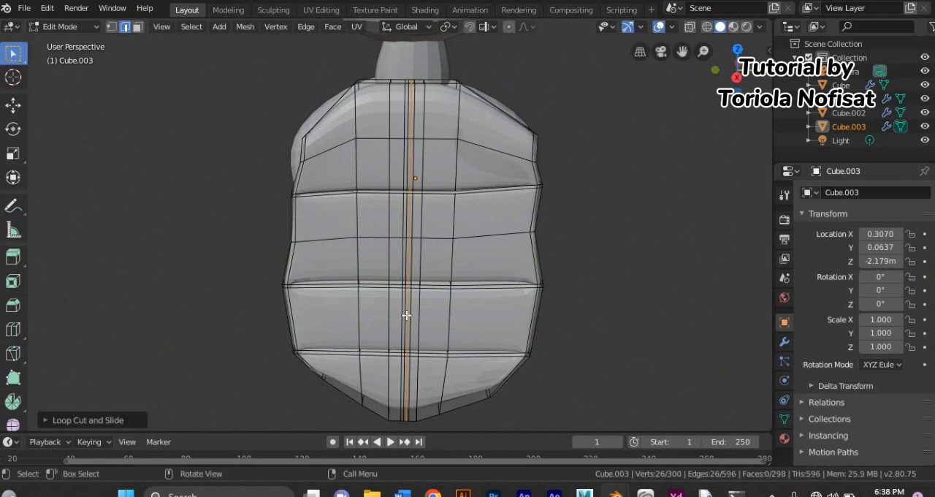
left_click(409, 286)
Step: Try to extrude the narrow central strip of faces running from the top to the bottom of the front panel
key("3")
scroll(447, 87, "up", 2)
scroll(443, 87, "down", 2)
middle_click_drag(431, 93, 417, 98)
left_click(412, 102)
scroll(409, 139, "up", 1)
scroll(410, 145, "up", 2)
left_click(428, 116, "shift")
left_click(426, 191, "shift")
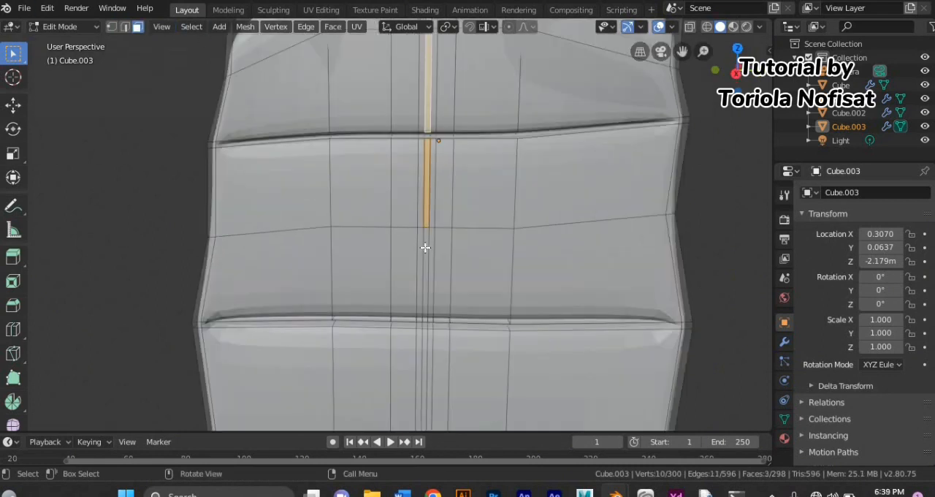
scroll(428, 154, "down", 3)
left_click(409, 396, "shift")
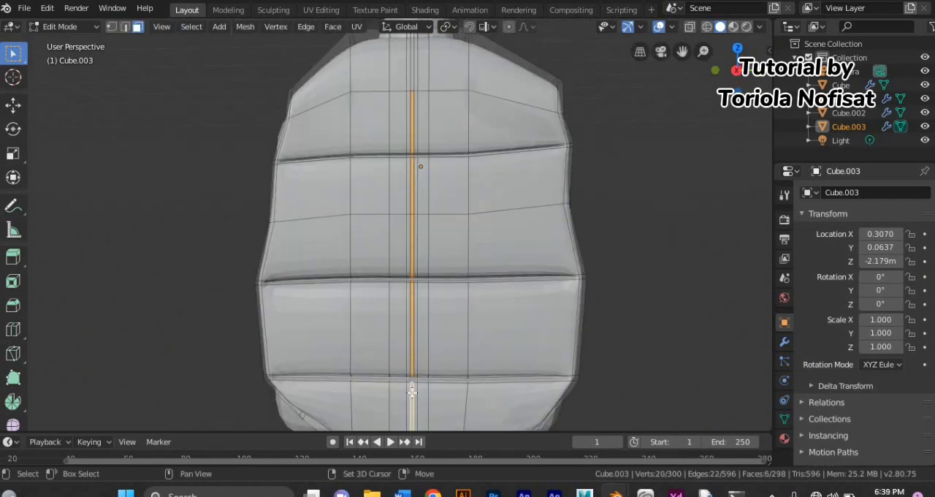
middle_click_drag(409, 396, 442, 368)
scroll(442, 367, "up", 3)
left_click(425, 56, "shift")
scroll(428, 80, "down", 6)
middle_click_drag(434, 131, 478, 344)
scroll(446, 183, "up", 3)
left_click(437, 89, "shift")
scroll(437, 92, "down", 3)
middle_click_drag(437, 93, 444, 154)
key("e")
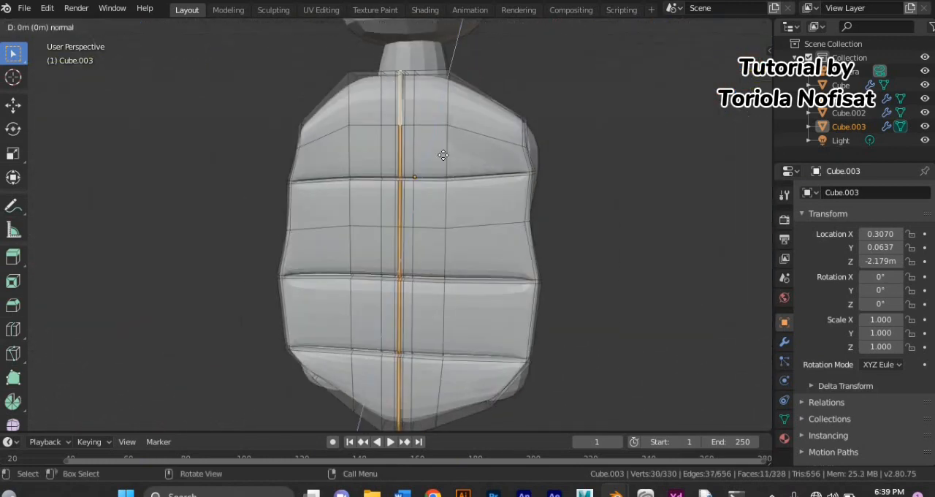
left_click(445, 154)
Step: Check the front panel in Object Mode and undo the central strip's extrusion
left_click(219, 95)
left_click(83, 27)
left_click(67, 44)
mouse_move(212, 212)
middle_mouse_down()
mouse_move(290, 227)
mouse_move(219, 217)
middle_mouse_up()
key("ctrl+z")
key("ctrl+z")
key("ctrl+z")
Step: Add two horizontal loop cuts to the front panel, one close to its top edge and one close to its bottom edge
key("ctrl+r")
left_click(346, 106)
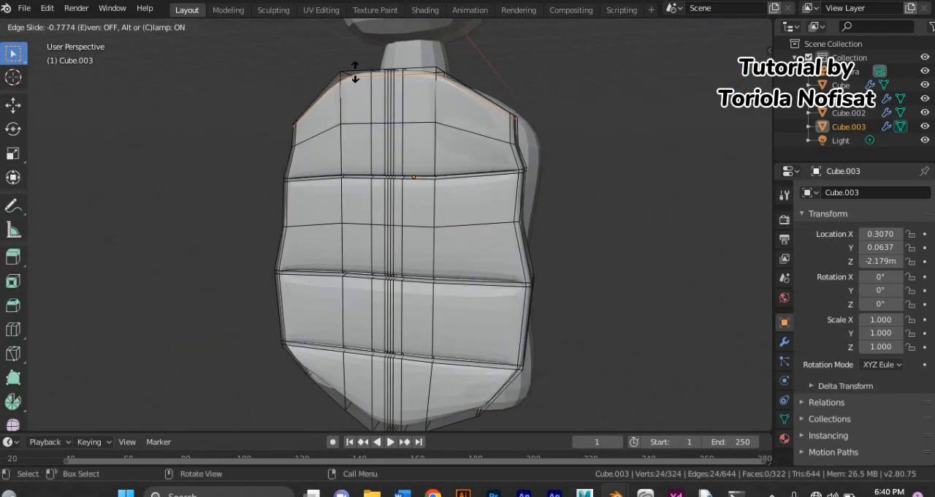
left_click(355, 71)
key("ctrl+r")
left_click(406, 425)
left_click(401, 66)
Step: Extrude the narrow central strip of faces inward along the front panel to form a vertical groove, and return to Object Mode
scroll(399, 110, "up", 4)
middle_click_drag(398, 146, 397, 220)
key("3")
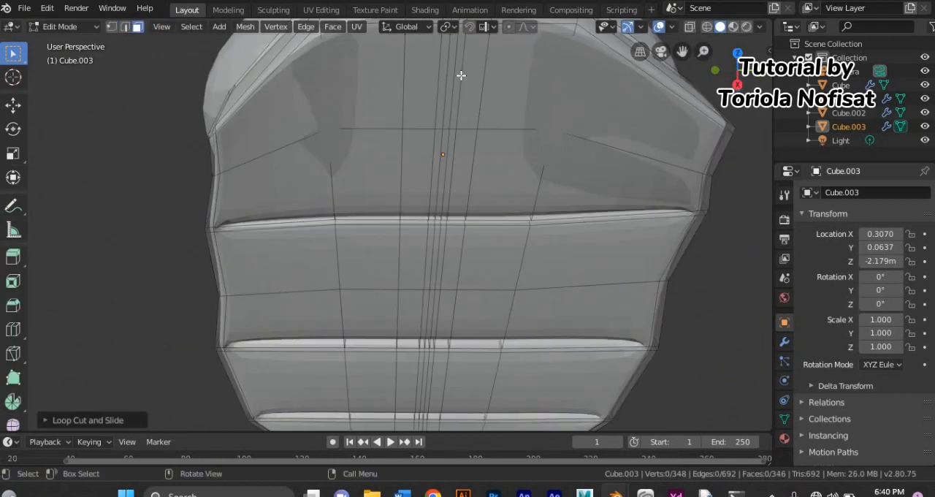
left_click(451, 84)
left_click(441, 172, "shift")
scroll(433, 223, "down", 3)
middle_click_drag(440, 350, 488, 257)
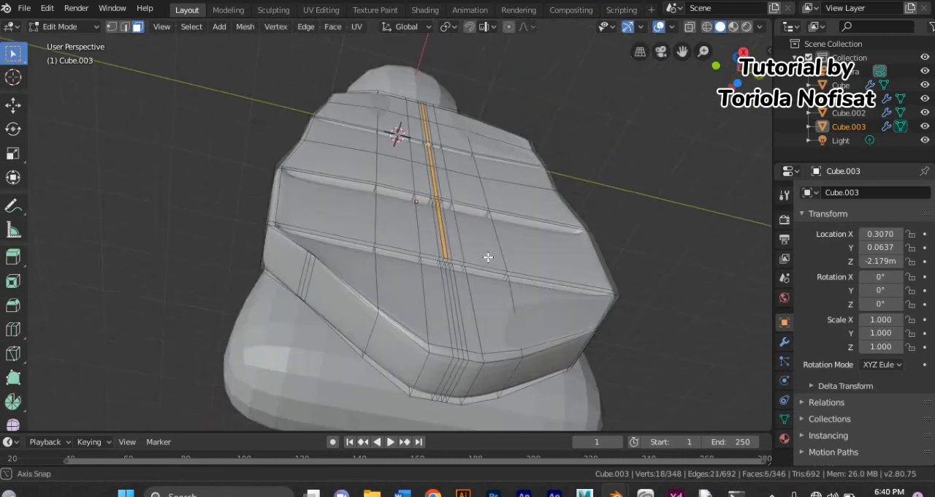
left_click(454, 300, "shift")
scroll(468, 300, "up", 4)
left_click(528, 300, "shift")
left_click(484, 171, "shift")
left_click(459, 216, "shift")
middle_click_drag(484, 171, 352, 208)
scroll(438, 148, "down", 4)
key("e")
left_click(431, 203)
left_click(83, 29)
left_click(77, 44)
scroll(219, 146, "down", 3)
middle_click_drag(219, 146, 325, 151)
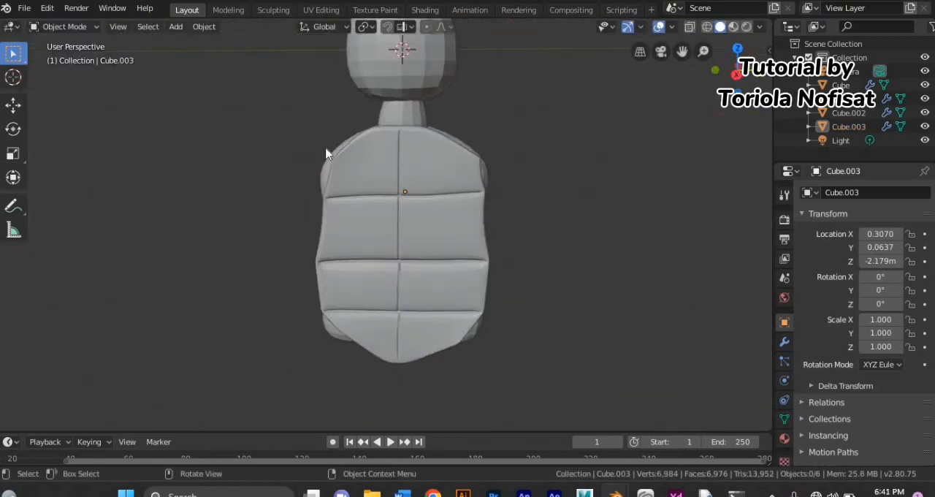
Step: Enlarge the front panel uniformly to a scale of about 1.083 and shift it along Y to about 0.032 m
left_click(329, 153)
scroll(366, 197, "down", 2)
left_click(392, 221)
key("s")
left_click(117, 93)
middle_click_drag(285, 241, 387, 252)
key("g")
key("x")
key("y")
left_click(283, 260)
left_click(281, 263)
Step: Thin the front panel along X to a scale of about 0.527
scroll(280, 264, "down", 1)
left_click(401, 241)
key("s")
key("x")
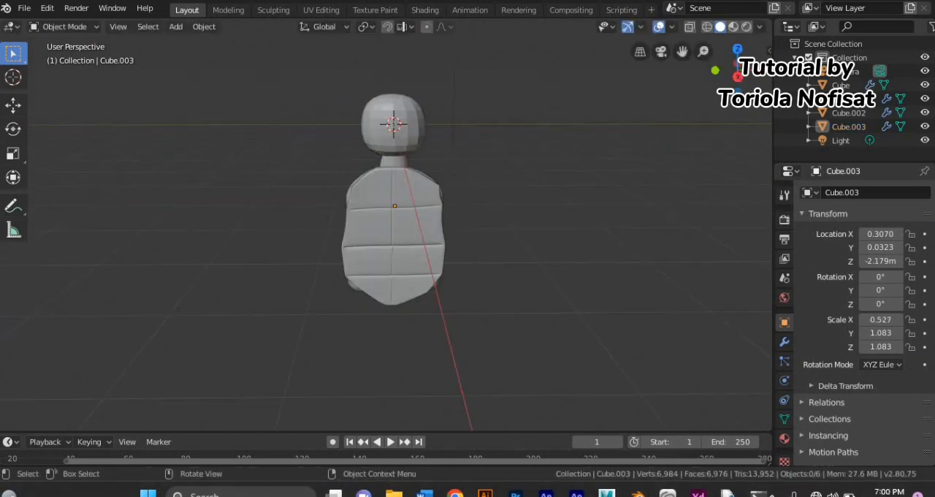
Step: Add a cube with a level 2 subdivision and place it beside the torso's upper side for the arm
middle_click_drag(491, 328, 315, 152)
left_click(176, 27)
mouse_move(188, 46)
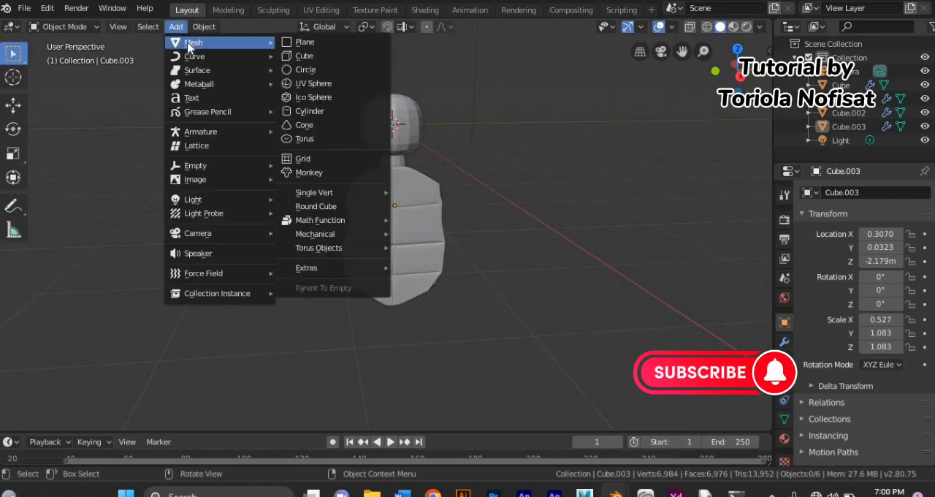
left_click(322, 57)
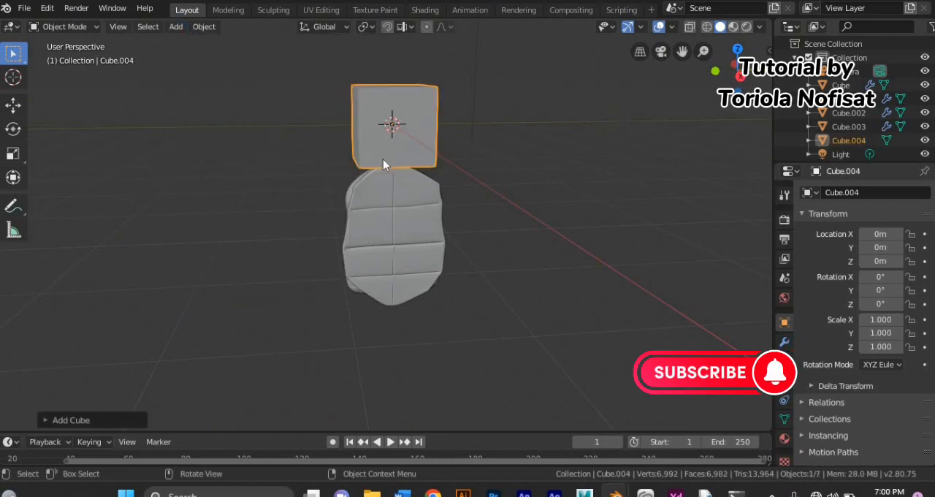
key("ctrl+2")
key("g")
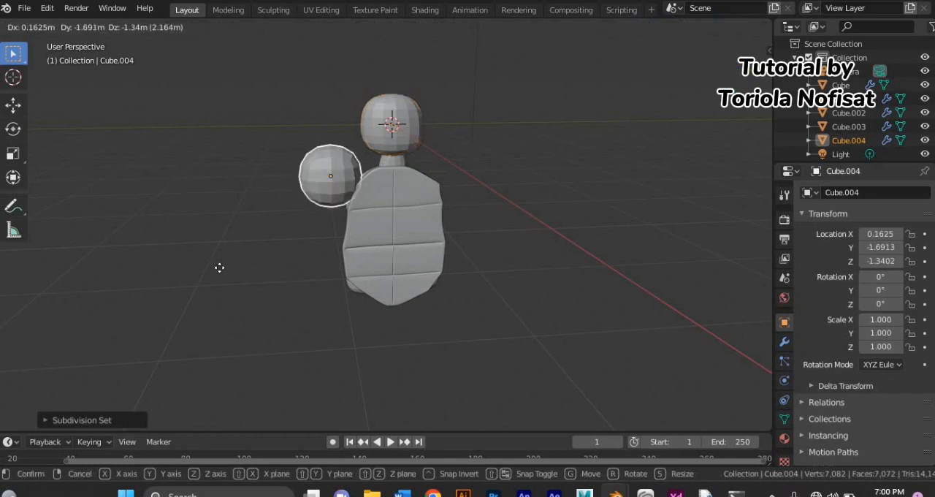
left_click(311, 236)
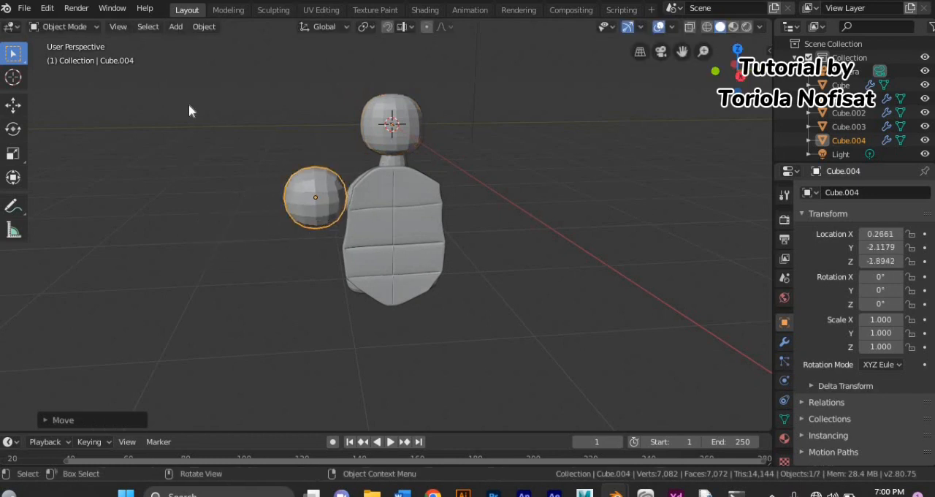
Step: Enter Edit Mode with vertex selection and add a centered horizontal loop cut around the new arm cube
left_click(91, 27)
left_click(74, 58)
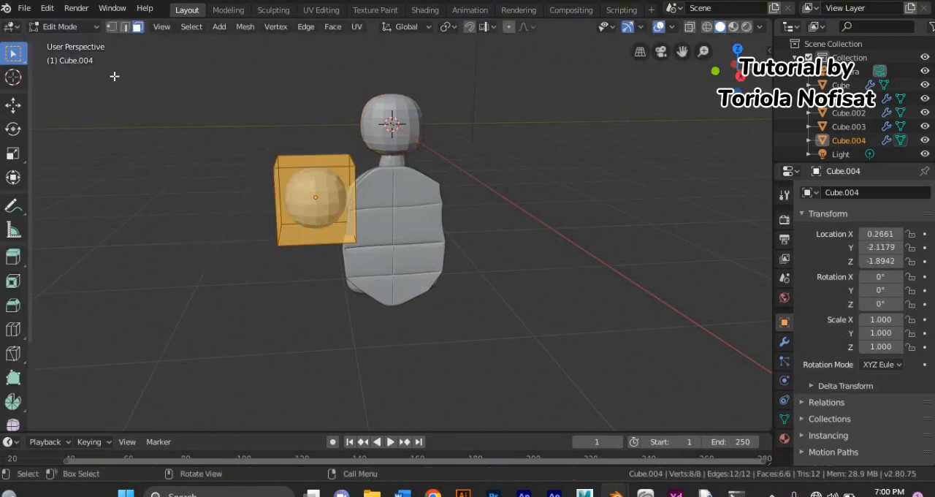
left_click(118, 29)
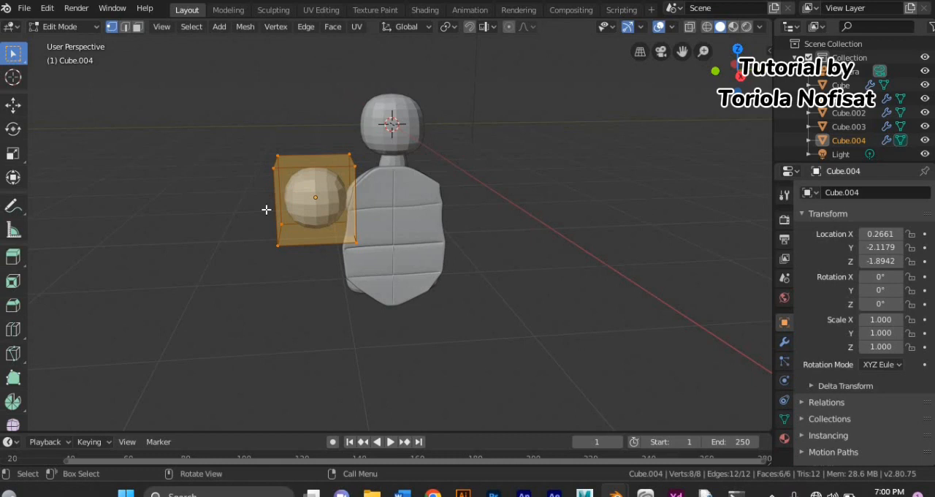
key("ctrl+r")
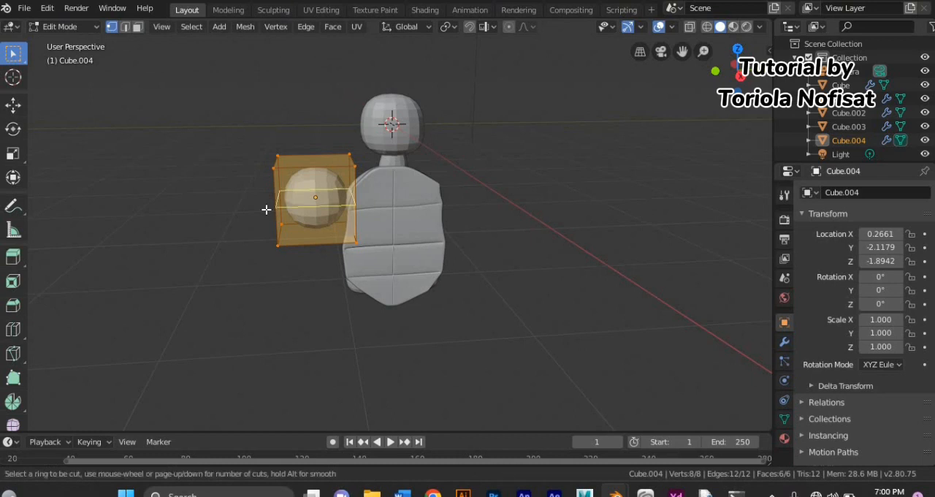
left_click(265, 209)
right_click(266, 209)
Step: Select the whole arm mesh and narrow it along Y
middle_click_drag(323, 336, 251, 328)
key("a")
key("s")
key("y")
left_click(354, 320)
Step: Add a horizontal loop cut in the middle of the arm's upper half
scroll(251, 328, "up", 4)
left_click_drag(163, 83, 237, 184)
middle_click_drag(238, 184, 230, 138)
key("ctrl+r")
left_click(229, 132)
right_click(219, 132)
Step: Move the four upper vertices on the arm's outer side outward to widen the shoulder end
left_click_drag(164, 86, 235, 162)
middle_click_drag(175, 89, 163, 94)
key("g")
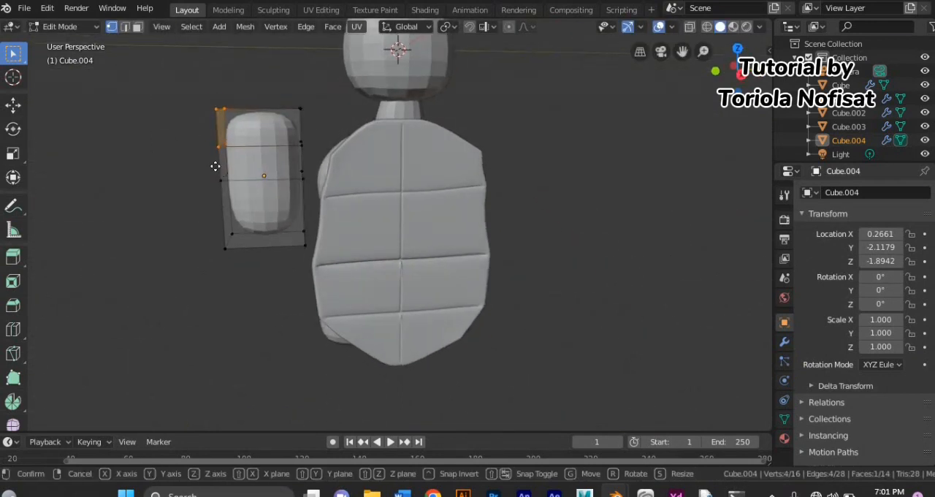
left_click(215, 156)
Step: Add a loop cut just above the arm's middle and reposition the outer-side vertices to shape its contour
middle_click_drag(294, 158, 225, 154)
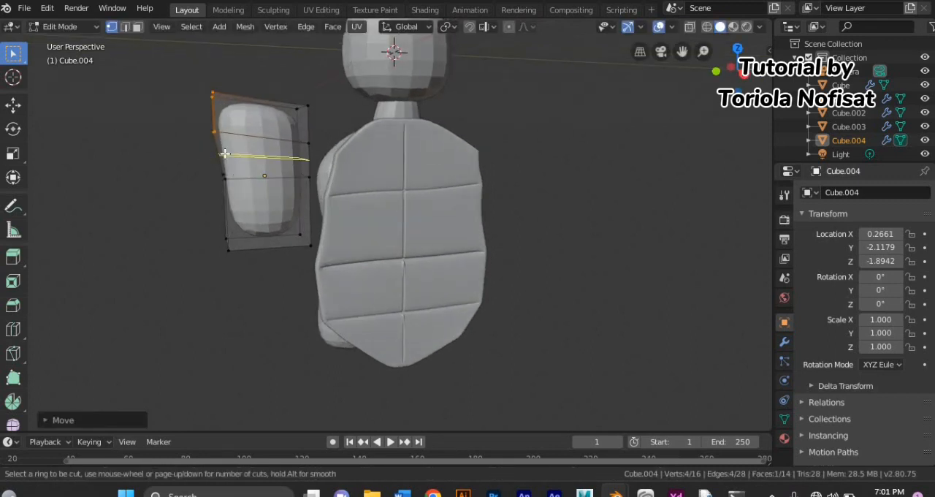
left_click(225, 154)
left_click(224, 157)
key("g")
left_click_drag(190, 149, 237, 193)
left_click(225, 169)
middle_click_drag(189, 179, 219, 180)
left_click_drag(186, 173, 252, 209)
key("g")
left_click(202, 219)
Step: Add a loop cut in the arm's lower half and nudge two inner-side vertices just above the middle
middle_click_drag(236, 211, 267, 184)
key("ctrl+r")
left_click(209, 219)
left_click(205, 205)
left_click_drag(286, 150, 321, 169)
middle_click_drag(324, 167, 336, 160)
key("g")
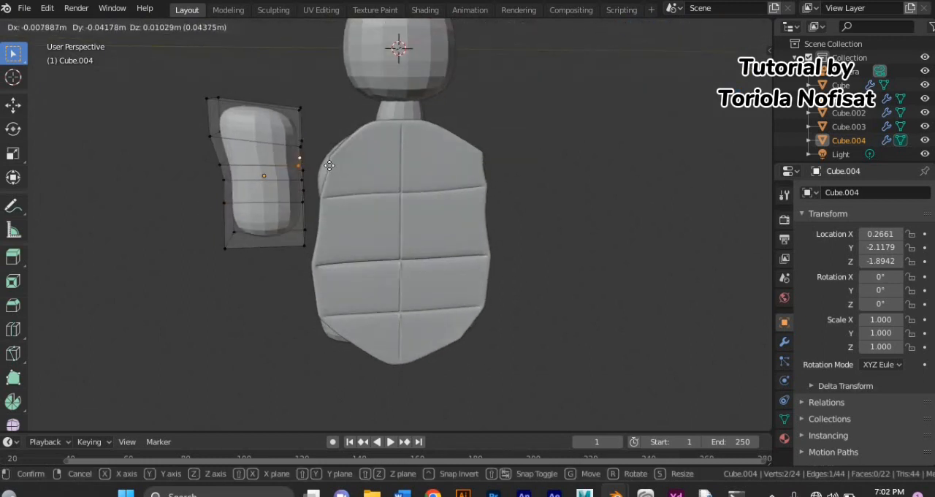
left_click(330, 165)
Step: Tilt the whole arm outward from the shoulder, scale it along X to about 0.87 and reposition it
key("a")
left_click_drag(222, 138, 227, 192)
key("g")
left_click(265, 148)
left_click(13, 54)
middle_click_drag(139, 234, 246, 246)
key("s")
key("x")
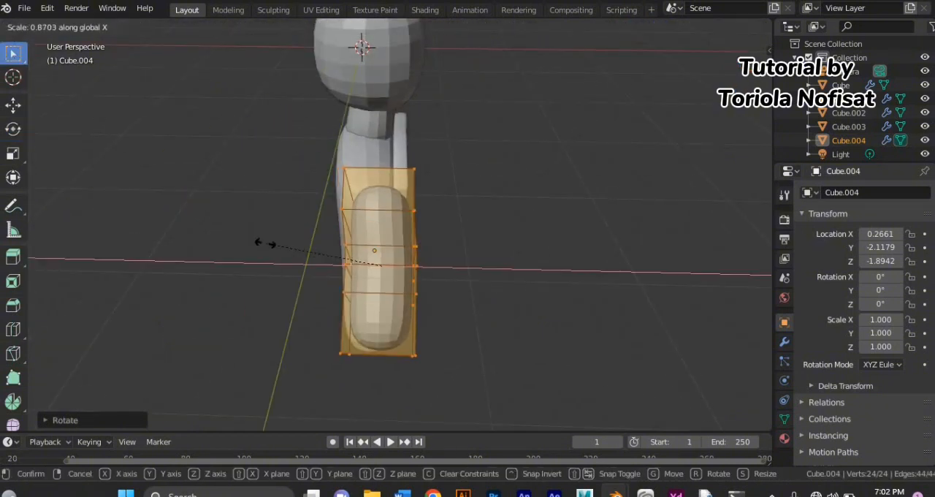
left_click(265, 242)
key("g")
left_click(294, 275)
Step: Try to scale the whole arm along Z and undo the change
key("s")
key("z")
middle_click_drag(295, 276, 175, 240)
left_click(207, 235)
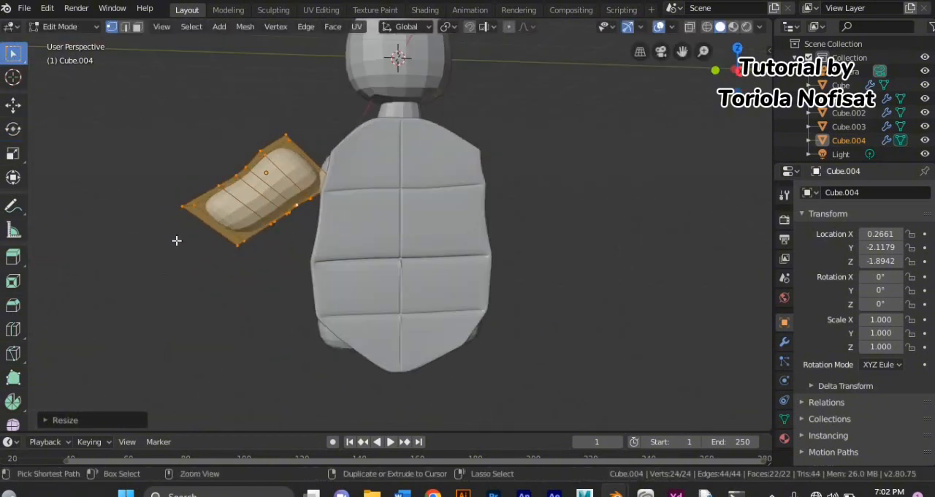
key("ctrl+z")
Step: Rotate the whole arm and rescale it along Z and Y
left_click(13, 129)
left_click_drag(238, 146, 213, 183)
key("s")
key("z")
left_click(215, 175)
middle_click_drag(215, 176, 369, 235)
key("s")
key("y")
left_click(242, 210)
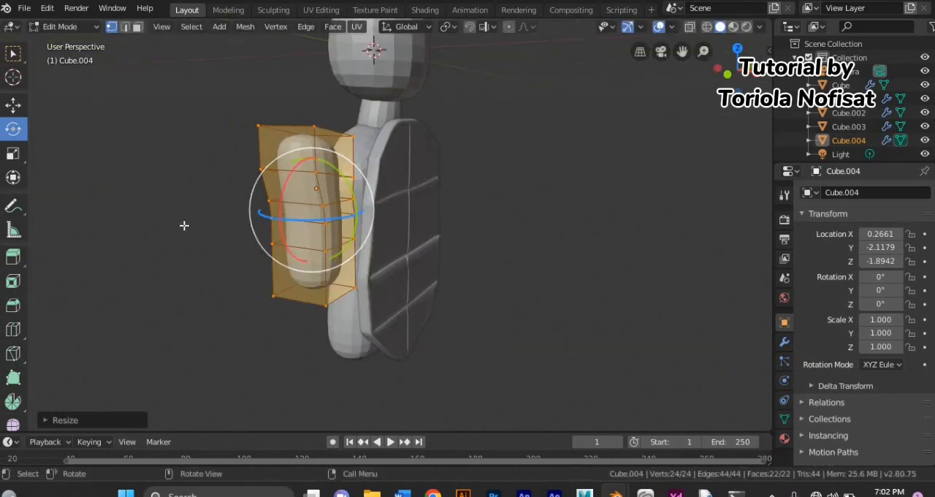
Step: Adjust the arm's angle and move it toward the shoulder, aligning it with the torso along X
middle_click_drag(183, 226, 66, 220)
left_click_drag(215, 171, 243, 165)
key("w")
key("g")
left_click(195, 242)
key("g")
key("x")
left_click(219, 168)
middle_click_drag(220, 167, 280, 144)
Step: Select only the vertices at the arm's upper end and move them to reshape the shoulder
key("alt+a")
left_click_drag(232, 92, 344, 133)
key("g")
left_click(327, 135)
Step: Isolate the arm in local view and try to bend it at the elbow by rotating the lower half's vertices
left_click_drag(198, 177, 291, 273)
key("KP_Divide")
middle_click_drag(246, 229, 265, 264)
left_click_drag(266, 200, 347, 377)
middle_click_drag(339, 242, 311, 239)
left_click_drag(367, 255, 330, 365, "shift")
middle_click_drag(417, 269, 390, 266)
left_click_drag(390, 265, 427, 339, "shift")
middle_click_drag(223, 251, 251, 251)
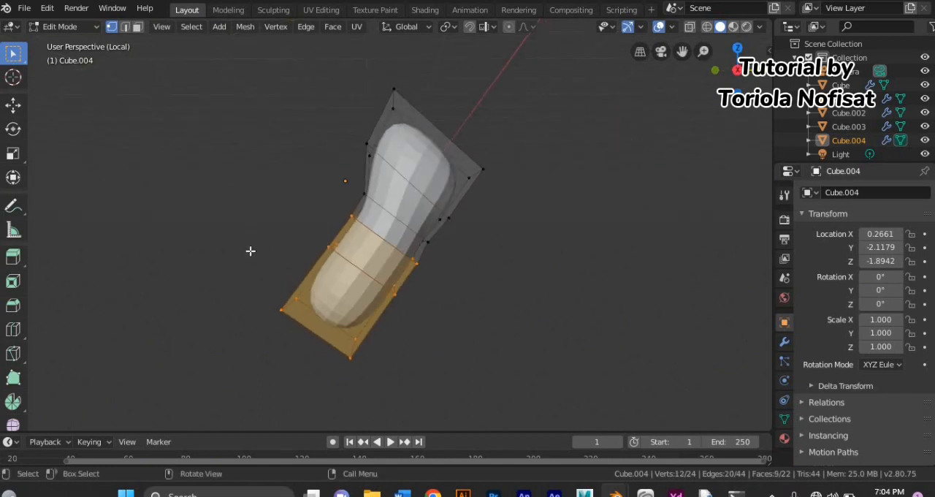
left_click(13, 129)
left_click_drag(313, 276, 312, 281)
left_click(253, 277)
middle_click_drag(280, 325, 289, 339)
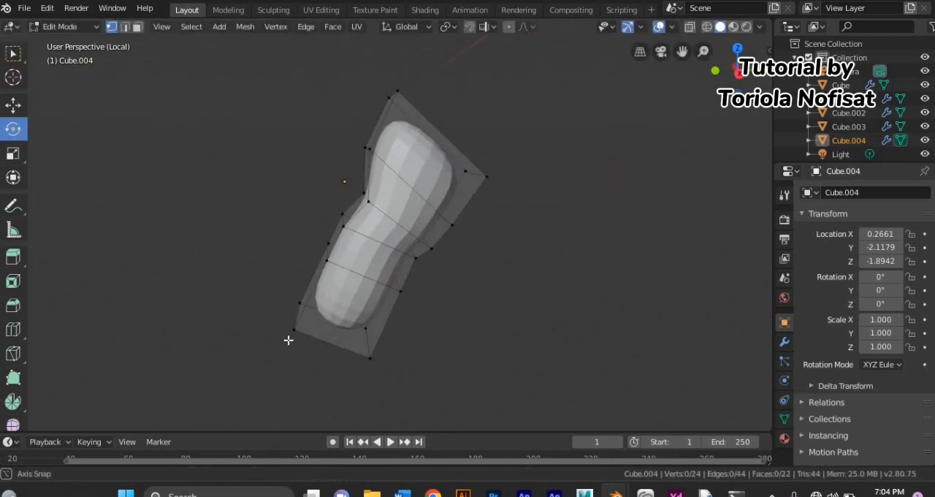
Step: Exit local view and undo the rotation of the arm's lower half
key("slash")
key("ctrl+z")
key("ctrl+z")
key("ctrl+z")
key("ctrl+z")
Step: Move the whole arm mesh against the upper side of the torso
key("a")
key("g")
left_click(226, 286)
Step: Select the two vertices at the arm's upper tip, move them at the shoulder, and leave mesh editing
left_click(14, 53)
left_click_drag(201, 75, 343, 141)
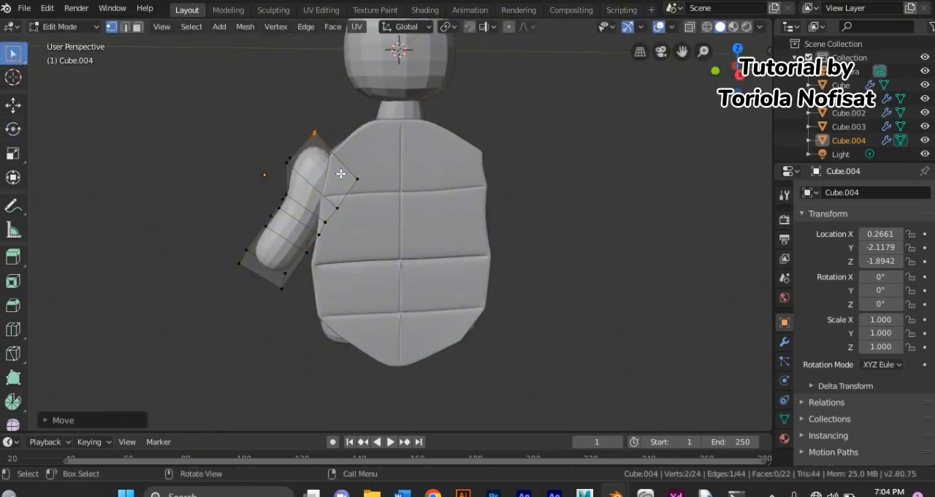
key("Tab")
Step: Add a cube with a level 2 subdivision surface and move it below the upper arm as the forearm
left_click(175, 27)
mouse_move(183, 38)
left_click(310, 58)
key("ctrl+2")
key("g")
left_click(174, 396)
Step: Move the forearm cube's mesh under the upper arm and scale it along X and Y
left_click(66, 27)
left_click(69, 61)
key("g")
middle_click_drag(252, 226, 287, 286)
key("x")
left_click(355, 264)
key("s")
key("x")
left_click(340, 273)
key("s")
key("y")
left_click(272, 268)
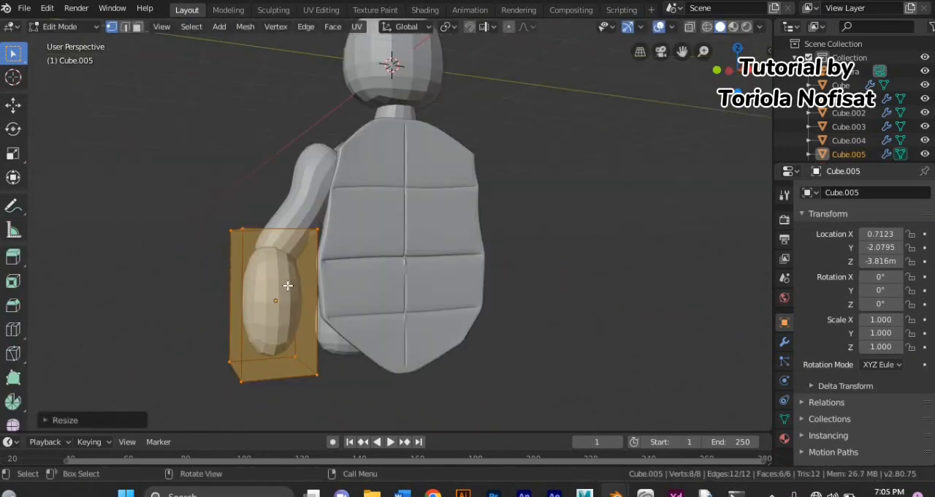
Step: Cut two horizontal edge loops around the forearm cube
mouse_move(211, 311)
middle_mouse_down()
mouse_move(309, 348)
mouse_move(257, 343)
mouse_move(203, 319)
mouse_move(182, 346)
mouse_move(165, 348)
mouse_move(176, 285)
mouse_move(176, 329)
mouse_move(355, 330)
mouse_move(225, 318)
middle_mouse_up()
key("ctrl+r")
scroll(203, 319, "up", 1)
left_click(202, 319)
left_click(202, 319)
scroll(182, 347, "down", 2)
left_click(175, 286)
Step: Scale the whole forearm mesh along X and rotate it slightly to line up with the upper arm
key("a")
key("s")
key("x")
left_click(368, 330)
left_click(13, 128)
scroll(293, 291, "up", 1)
left_click_drag(293, 291, 286, 278)
middle_click_drag(155, 332, 212, 328)
Step: Narrow the forearm mesh along Y and shift it slightly along Y beneath the elbow
left_click(13, 54)
middle_click_drag(344, 353, 225, 328)
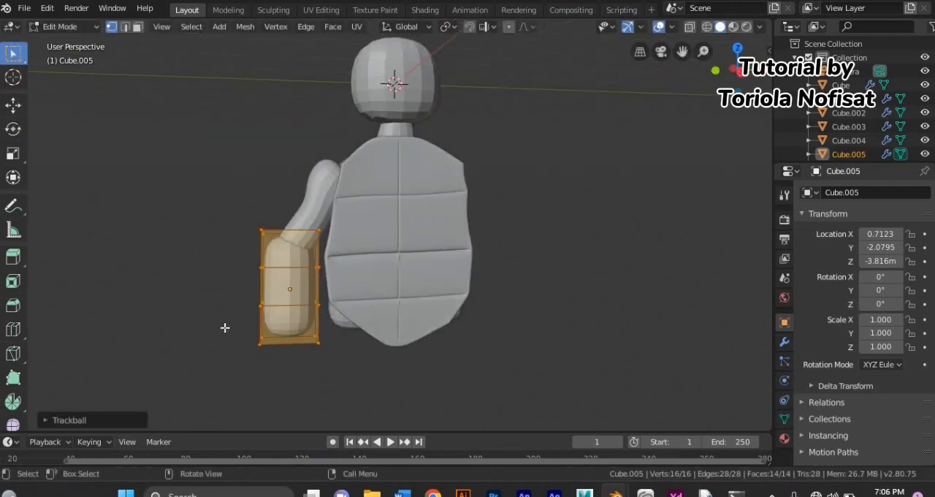
key("s")
key("y")
left_click(246, 321)
key("g")
key("y")
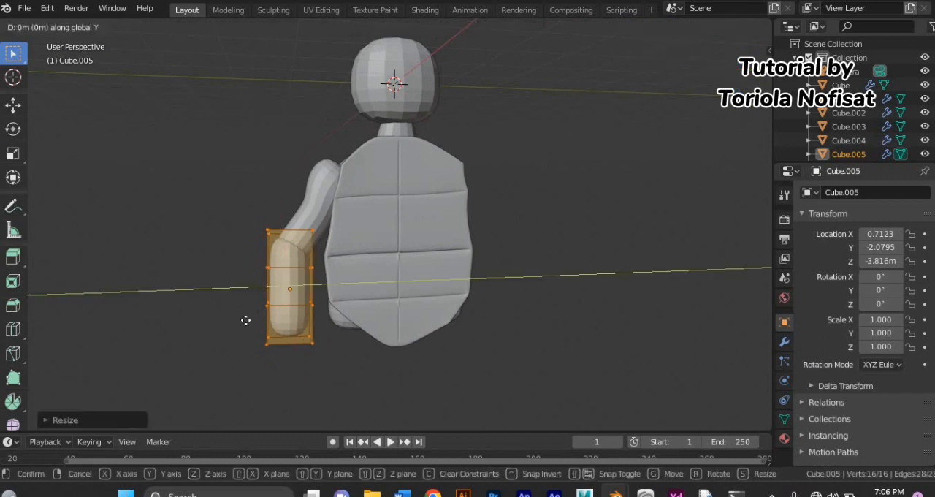
left_click(247, 326)
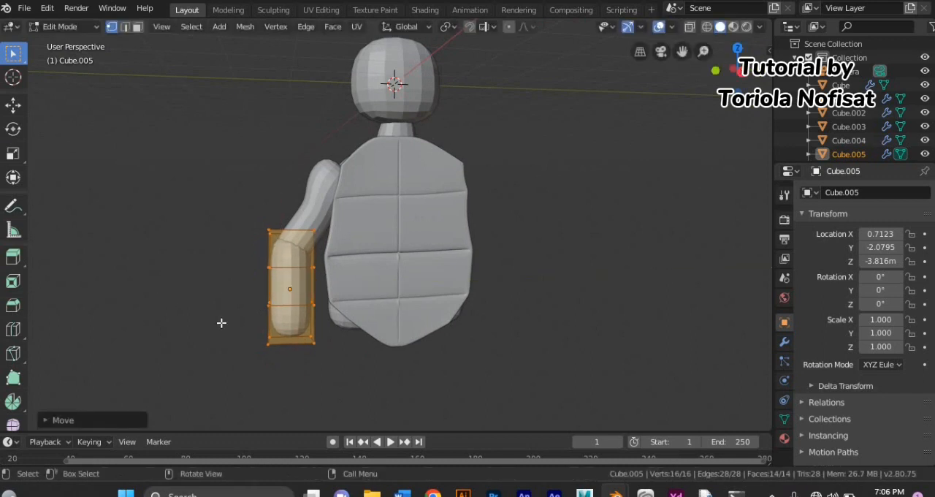
Step: Add an edge loop near the forearm's lower end
left_click(221, 322)
left_click(328, 318)
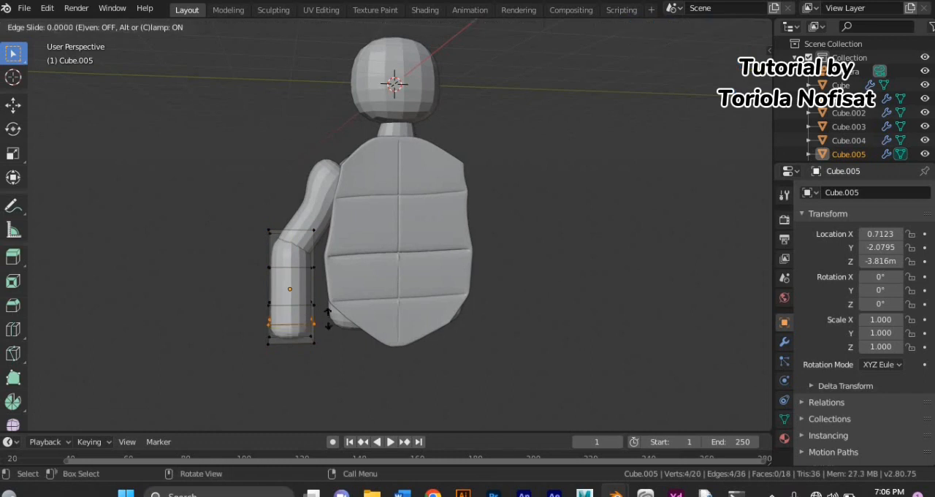
left_click(327, 333)
Step: Move the vertices at the forearm's upper end and scale them along Y to shape the elbow
left_click_drag(298, 258, 246, 229)
key("g")
left_click(221, 261)
key("s")
key("y")
left_click(249, 256)
Step: Reposition the forearm's upper and lower vertices while viewing the arm from the side
middle_click_drag(250, 256, 360, 254)
left_click_drag(356, 253, 388, 265)
middle_click_drag(388, 265, 379, 261)
key("g")
left_click(374, 258)
left_click_drag(356, 267, 374, 331)
key("g")
middle_click_drag(373, 331, 260, 346)
left_click(353, 328)
Step: Select the entire forearm mesh and scale it along X
key("a")
key("s")
key("x")
left_click(360, 327)
Step: Select the ring of four faces just below the forearm's upper end, isolating the forearm to reach every side
left_click(261, 346)
middle_click_drag(263, 296, 318, 280)
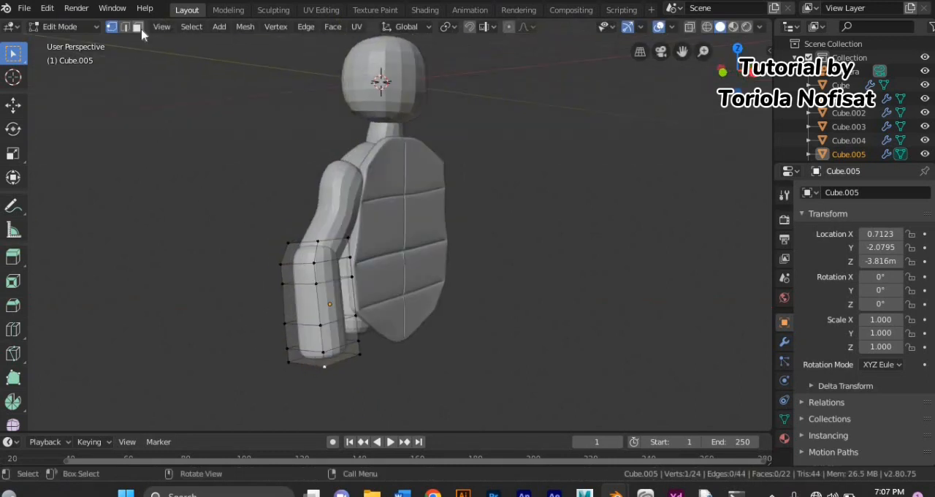
key("a")
key("alt+a")
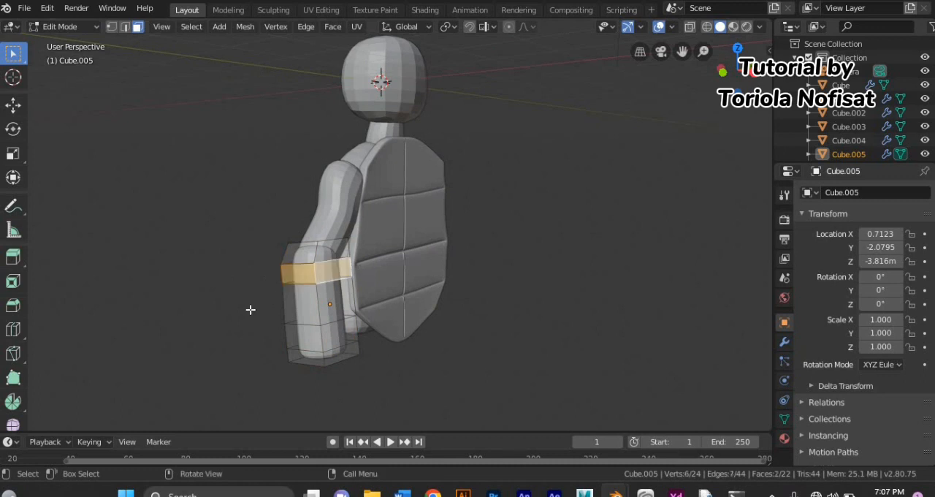
key("KP_Divide")
middle_click_drag(261, 309, 526, 300)
left_click(312, 174, "shift")
left_click(313, 174, "shift")
left_click(327, 151, "shift")
left_click(317, 181, "shift")
middle_click_drag(292, 282, 132, 299)
Step: Exit local view, duplicate the selected face ring in place, and separate it into its own object in Object Mode
key("KP_Divide")
key("shift+d")
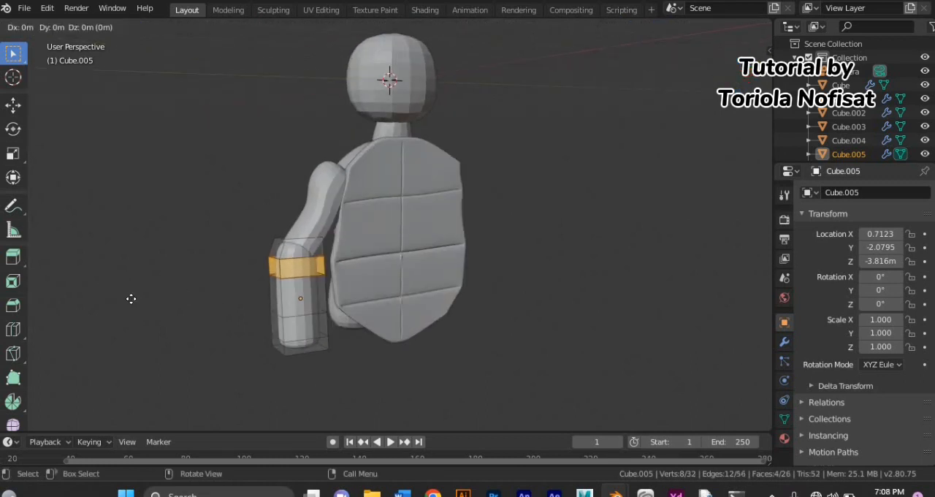
right_click(131, 299)
key("p")
left_click(132, 299)
left_click(81, 28)
left_click(79, 41)
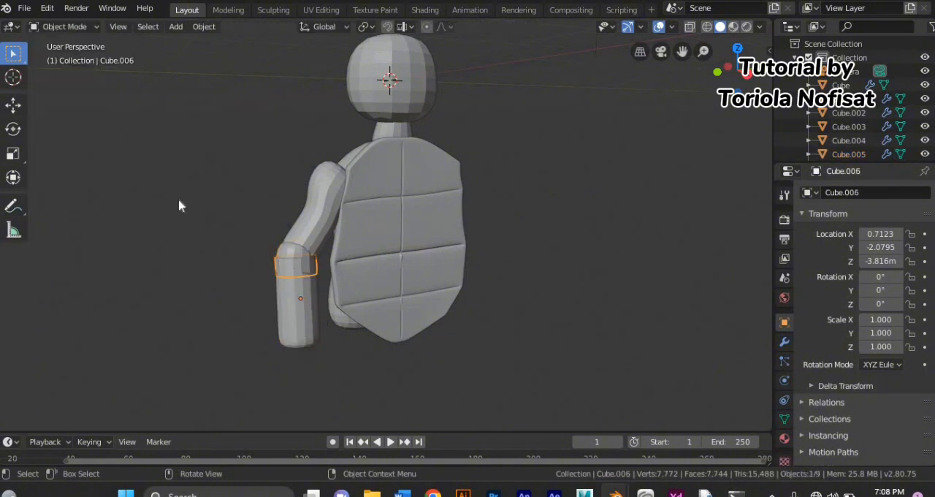
Step: Scale up the separated upper band's faces until they surround the forearm
left_click(82, 26)
left_click(73, 53)
middle_click_drag(236, 213, 203, 222)
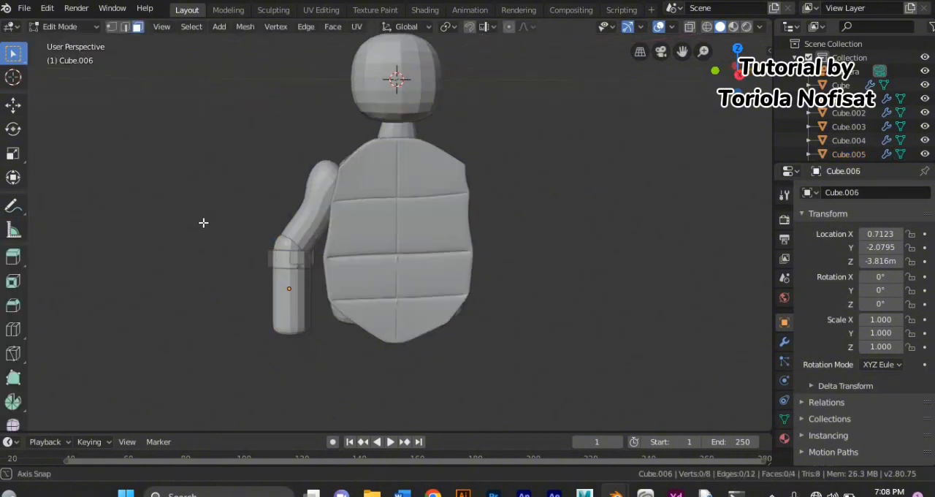
key("s")
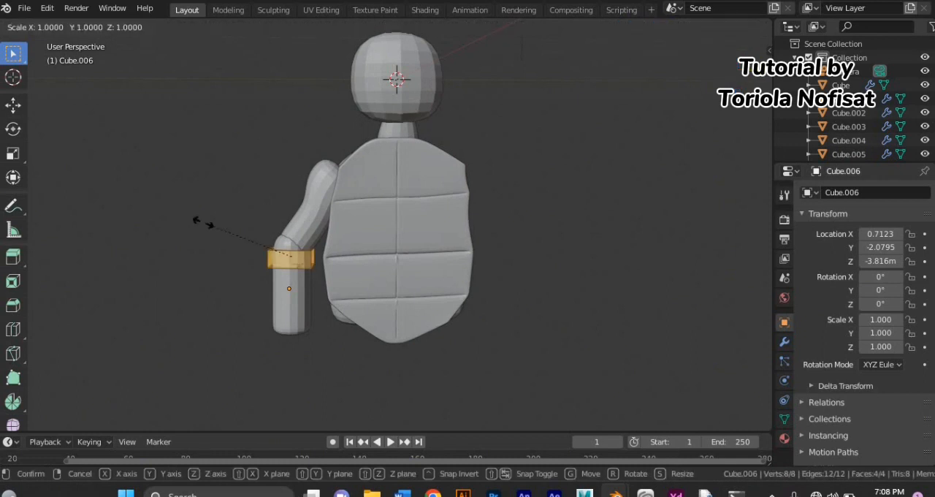
left_click(195, 227)
scroll(219, 288, "up", 2)
middle_click_drag(221, 295, 296, 367)
key("s")
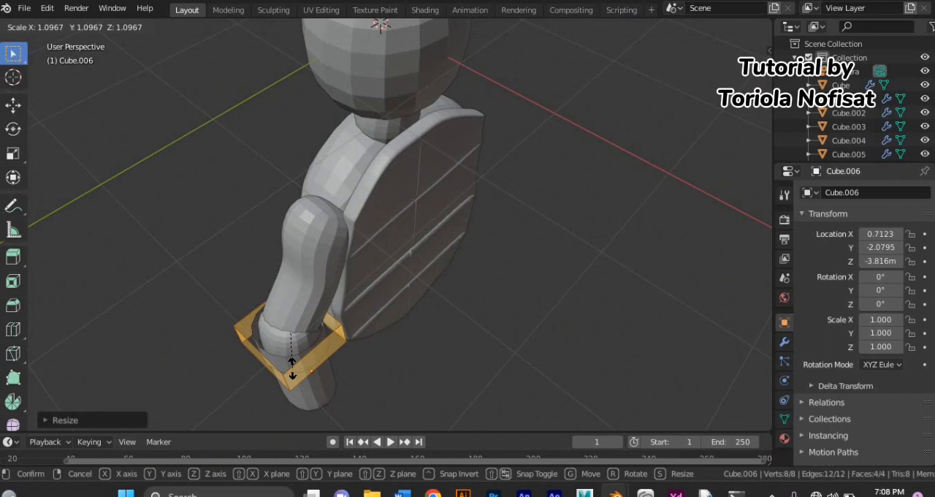
left_click(293, 363)
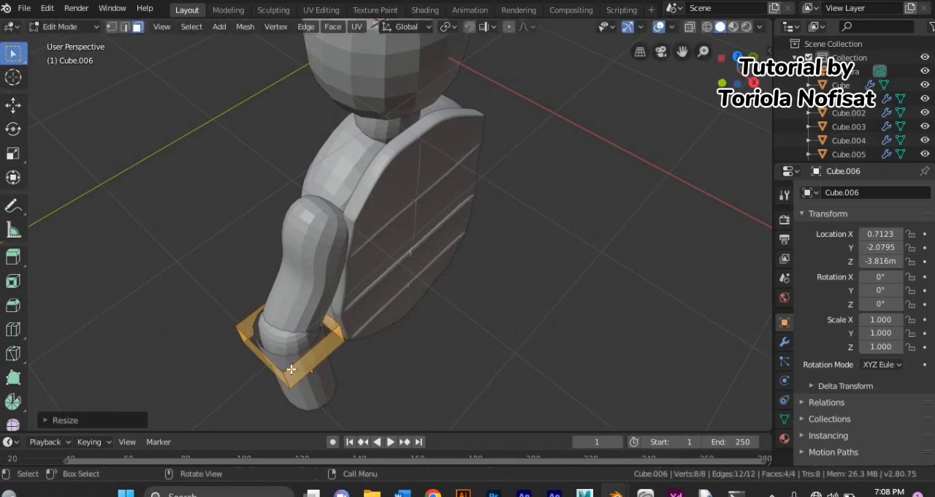
middle_click_drag(292, 363, 184, 271)
Step: Add a Solidify modifier to the upper band with a thickness of 0.08 m and return to Object Mode
left_click(783, 341)
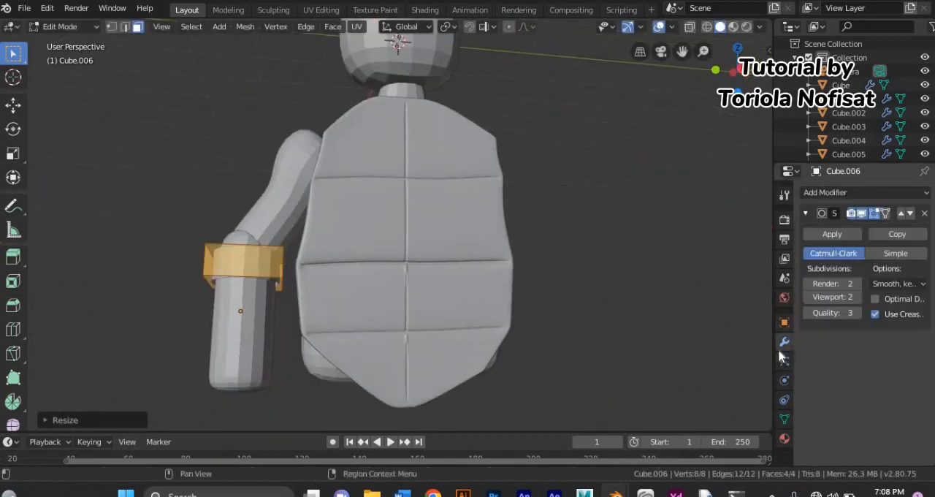
left_click(862, 194)
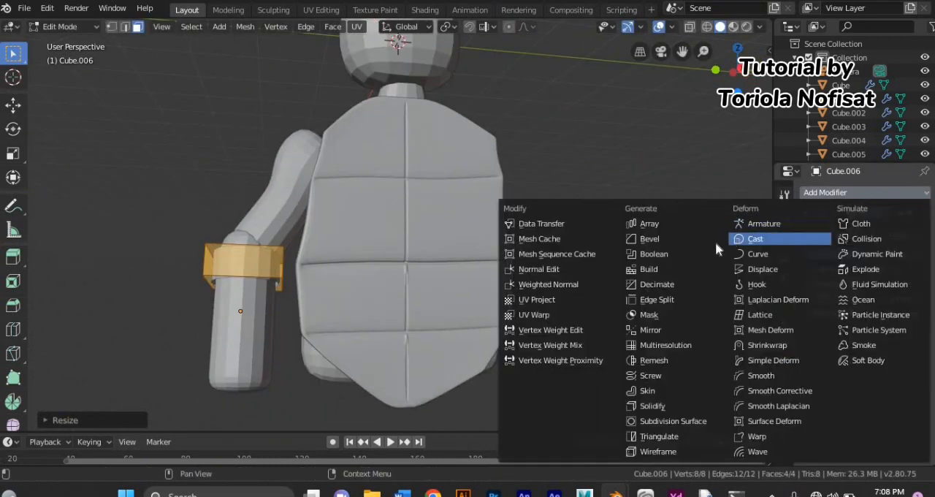
left_click(657, 405)
middle_click_drag(515, 324, 485, 355)
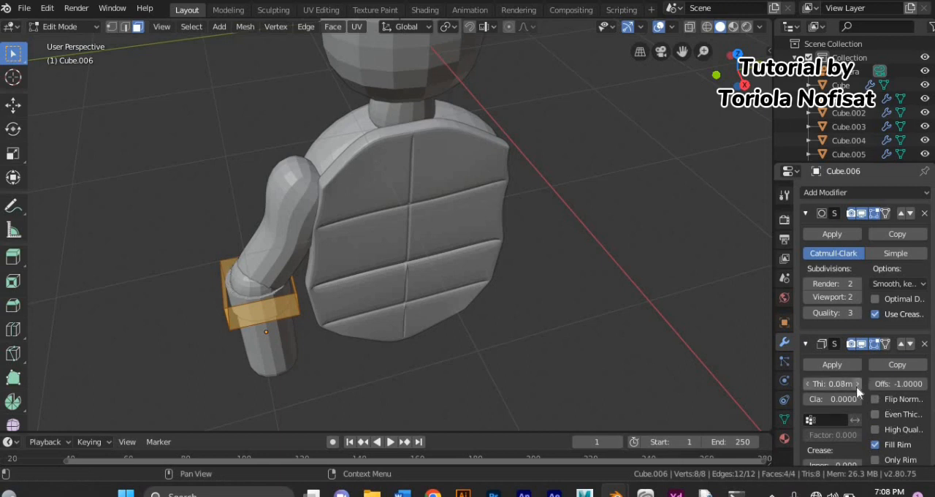
middle_click_drag(416, 385, 409, 271)
left_click(77, 45)
Step: Select the ring of four faces near the forearm's lower end, using local view to reach the far sides
middle_click_drag(167, 211, 226, 302)
left_click(237, 306)
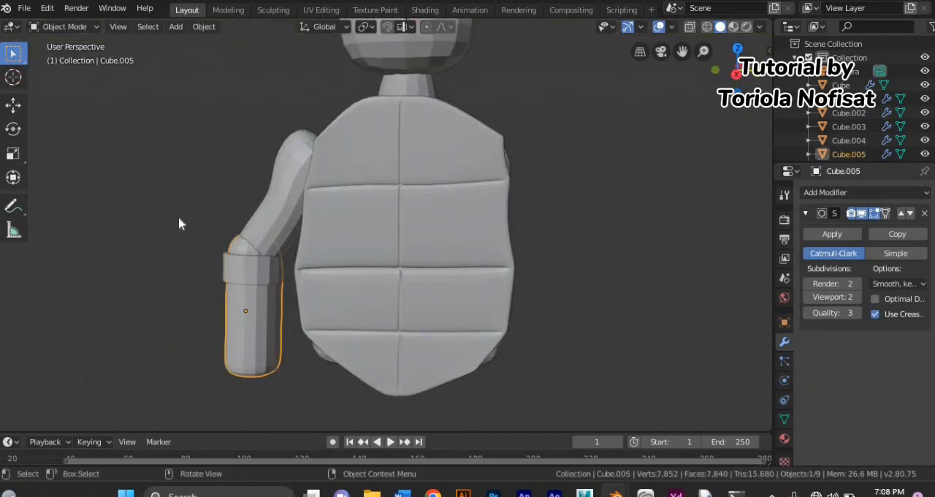
left_click(76, 27)
left_click(82, 62)
left_click(246, 357)
middle_click_drag(247, 358, 455, 370)
left_click(239, 389, "shift")
key("KP_Divide")
left_click(343, 336, "shift")
middle_click_drag(343, 336, 497, 314)
left_click(340, 328, "shift")
key("KP_Divide")
Step: Duplicate the lower face ring in place and separate it into its own object in Object Mode
key("KP_1")
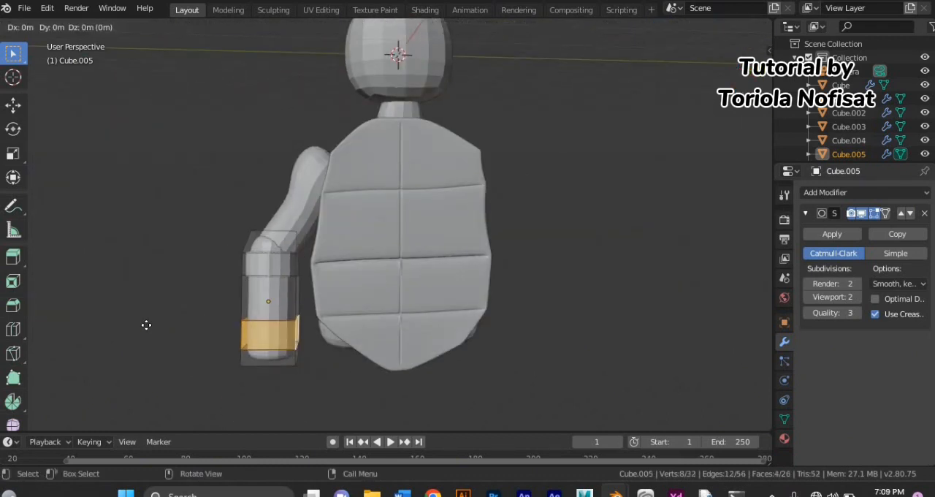
key("Delete")
left_click(76, 28)
left_click(71, 42)
Step: Scale up all faces of the separated lower band so it forms a cuff around the wrist
left_click(58, 28)
left_click(63, 56)
key("a")
key("s")
left_click(190, 331)
middle_click_drag(190, 332, 197, 387)
scroll(222, 355, "up", 2)
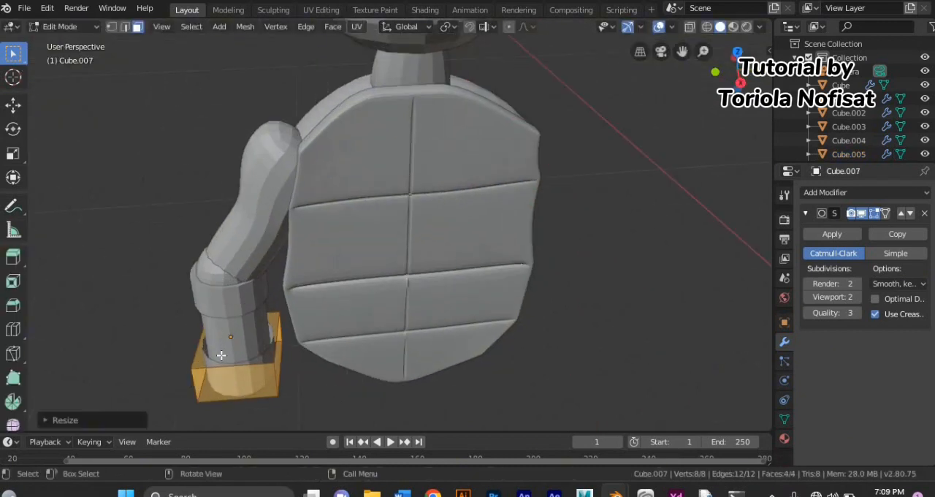
key("s")
left_click(221, 356)
Step: Add a Solidify modifier to the wrist cuff with a thickness of 0.11 m and return to Object Mode
left_click(825, 192)
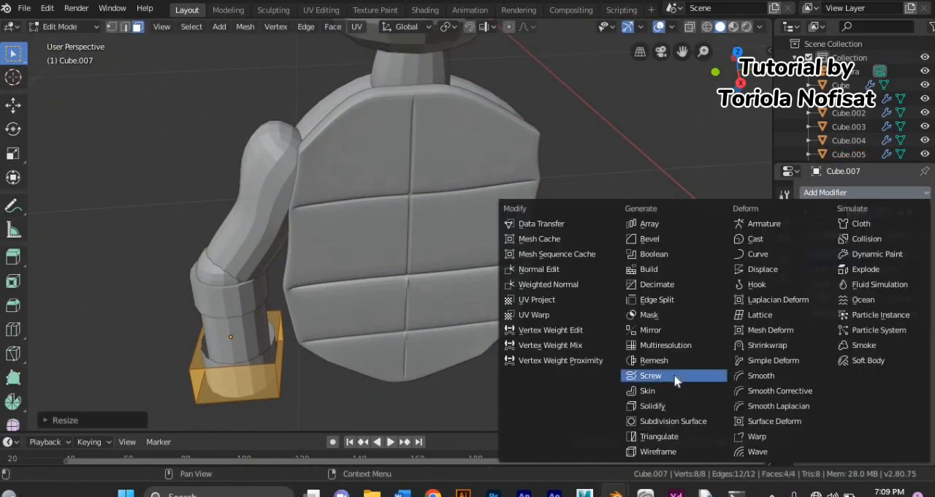
left_click(658, 406)
left_click_drag(847, 383, 857, 382)
middle_click_drag(536, 359, 511, 296)
scroll(468, 270, "down", 1)
left_click(64, 27)
left_click(64, 42)
left_click(136, 138)
middle_click_drag(164, 220, 171, 269)
left_click(334, 210)
left_click(331, 212)
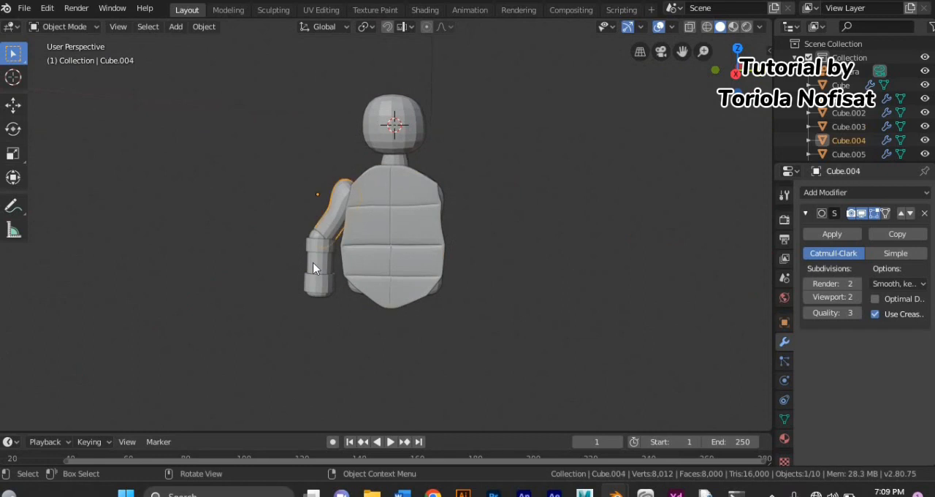
left_click(315, 254, "shift")
left_click(13, 130)
left_click_drag(328, 234, 308, 245)
left_click(211, 266)
Step: Add a cube with a level 2 subdivision surface, move it beside the wrist cuff, and open its mesh for editing
left_click(175, 27)
mouse_move(192, 40)
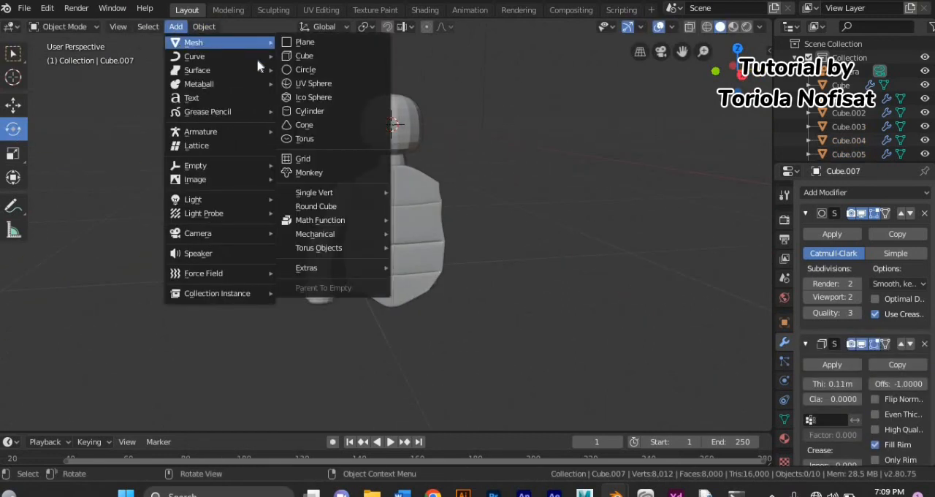
left_click(306, 56)
key("ctrl+2")
key("g")
key("Tab")
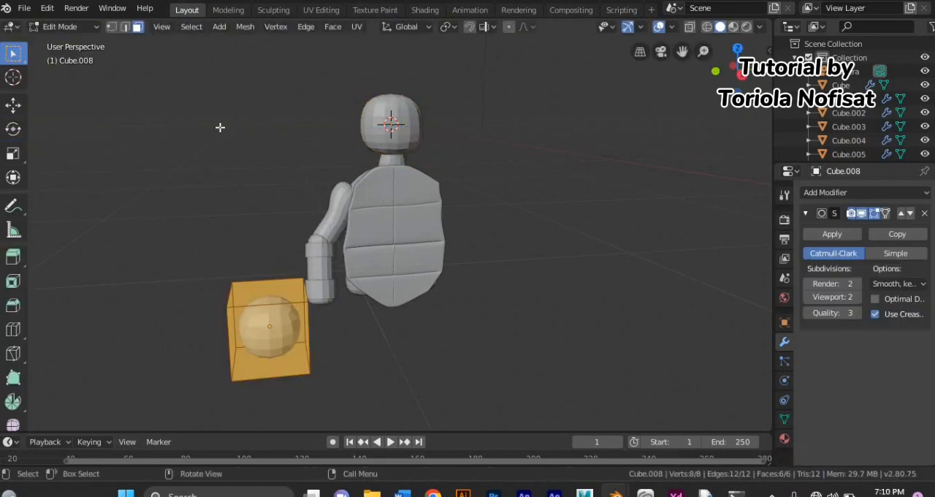
Step: Move the hand block directly under the wrist cuff
middle_click_drag(260, 392, 257, 370)
key("g")
left_click(355, 353)
scroll(356, 355, "down", 1)
middle_click_drag(354, 365, 467, 373)
scroll(322, 377, "up", 2)
scroll(378, 359, "down", 2)
Step: Scale the hand block slimmer along the X axis and adjust its width along the Y axis
key("s")
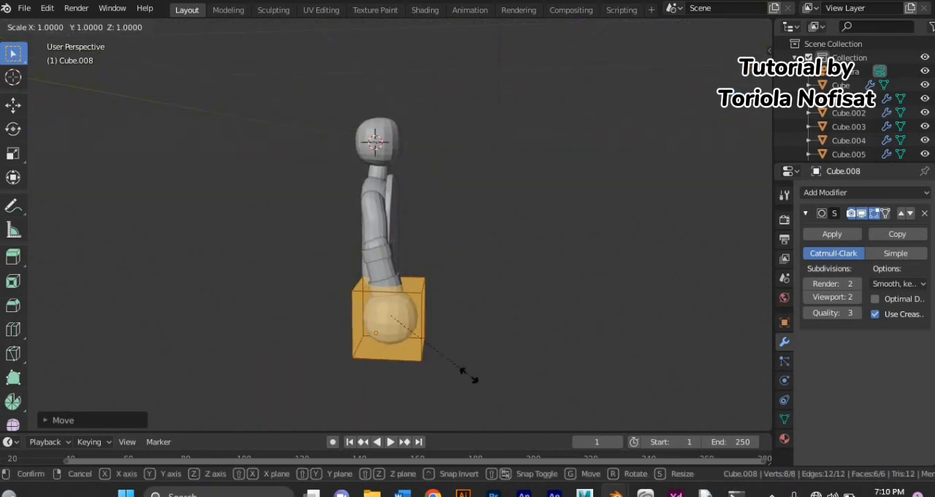
key("x")
left_click(451, 371)
key("Tab")
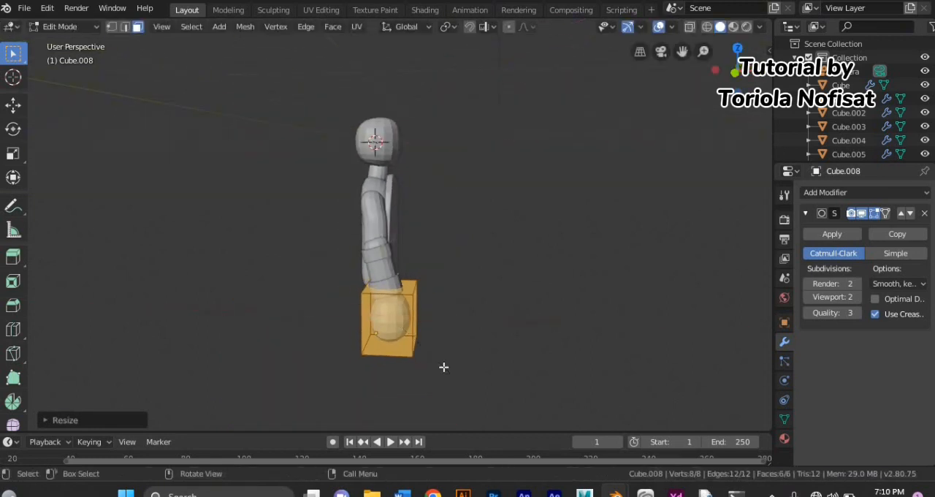
middle_click_drag(443, 368, 285, 364)
key("s")
key("y")
left_click(325, 355)
Step: Add two horizontal loop cuts around the hand block and slide them toward the wrist
key("ctrl+r")
scroll(329, 353, "up", 1)
left_click(329, 353)
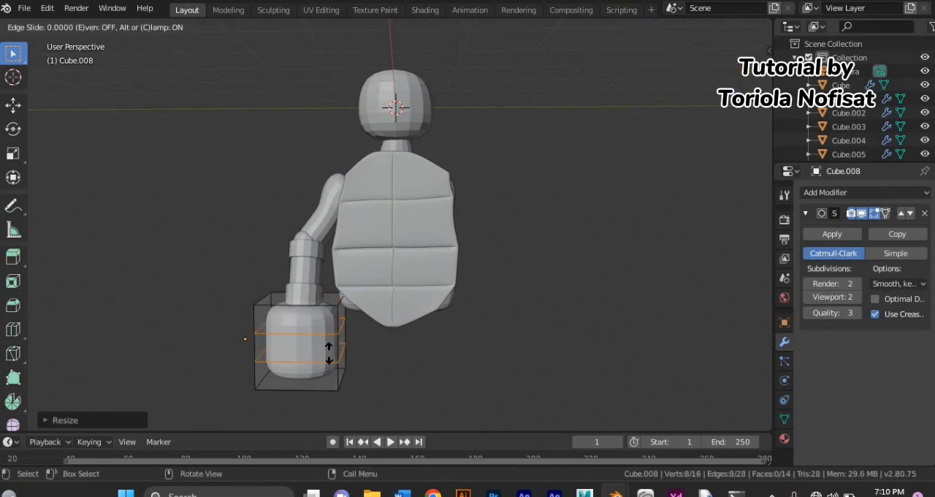
left_click(329, 341)
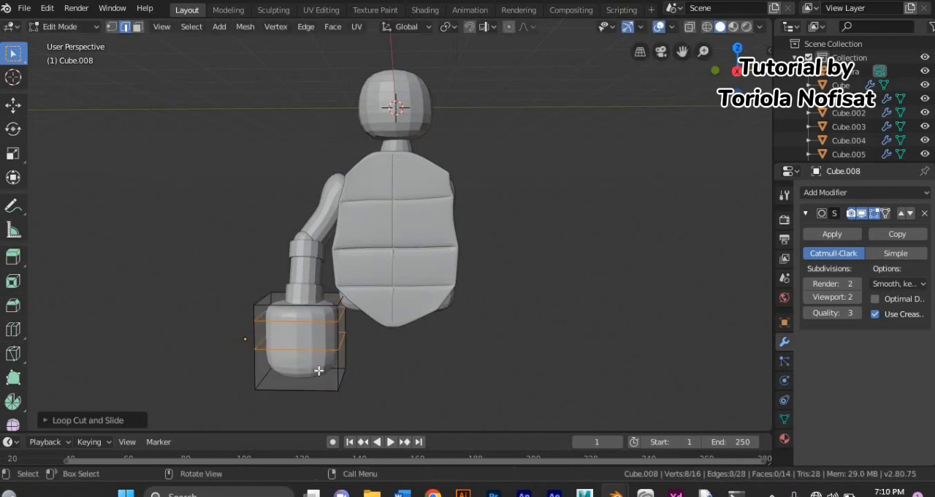
Step: Move the upper vertices on the hand's outer side inward to start tapering it toward the wrist
left_click(111, 26)
left_click_drag(239, 273, 269, 316)
middle_click_drag(264, 316, 287, 307)
left_click_drag(231, 275, 292, 332)
middle_click_drag(292, 331, 256, 329)
key("g")
left_click(263, 324)
Step: Move the upper vertices on the torso side of the hand inward and nudge the outer ones further in
mouse_move(301, 358)
middle_mouse_down()
mouse_move(311, 363)
mouse_move(295, 355)
middle_mouse_up()
left_click_drag(328, 294, 350, 335)
middle_click_drag(348, 329, 361, 324)
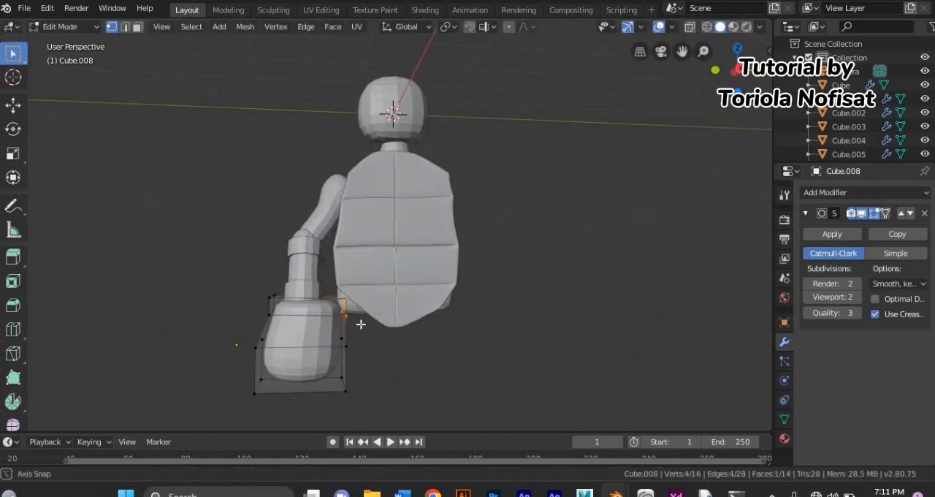
key("g")
left_click(347, 325)
middle_click_drag(330, 352, 346, 352)
left_click_drag(250, 282, 286, 321)
middle_click_drag(286, 321, 271, 317)
key("g")
left_click(276, 318)
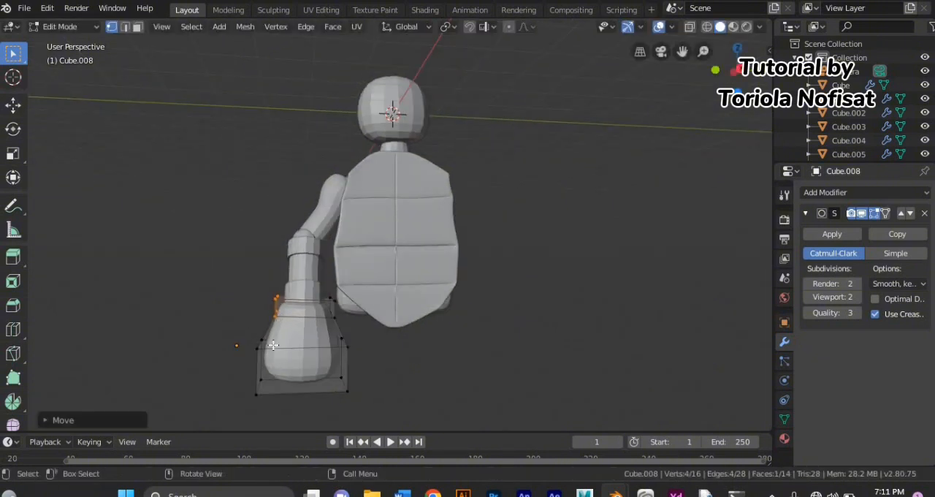
middle_click_drag(266, 350, 405, 368)
key("s")
key("x")
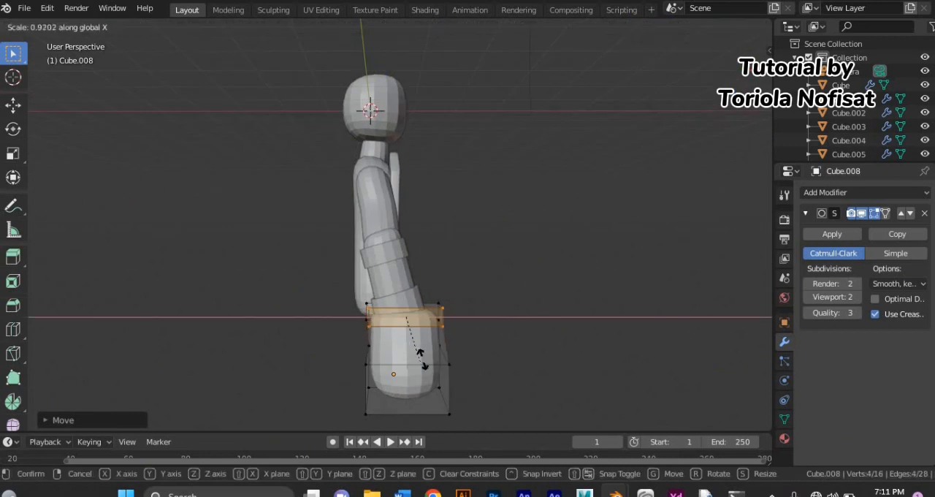
right_click(425, 360)
Step: Select the entire hand mesh and scale it down along the X axis
key("a")
key("s")
key("x")
left_click(412, 351)
middle_click_drag(412, 351, 233, 367)
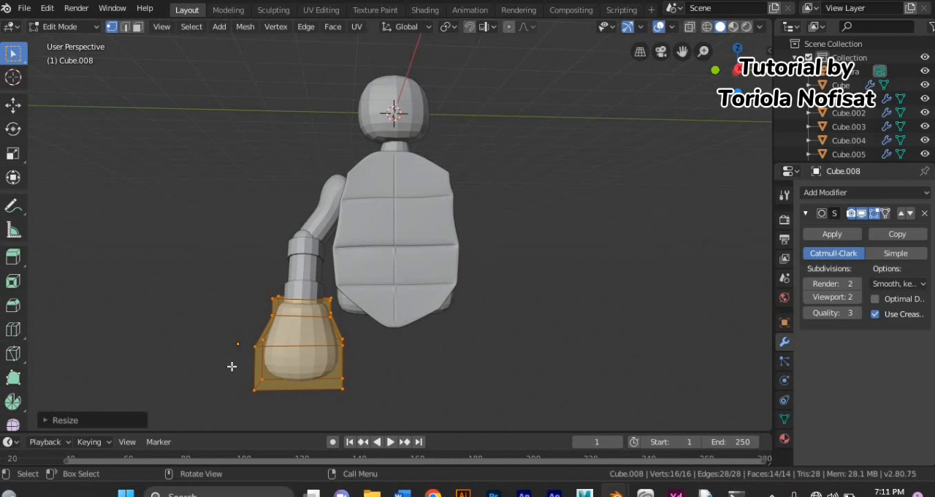
Step: Add a horizontal loop cut near the hand's lower end and remove its Subdivision Surface modifier
key("ctrl+r")
left_click(234, 364)
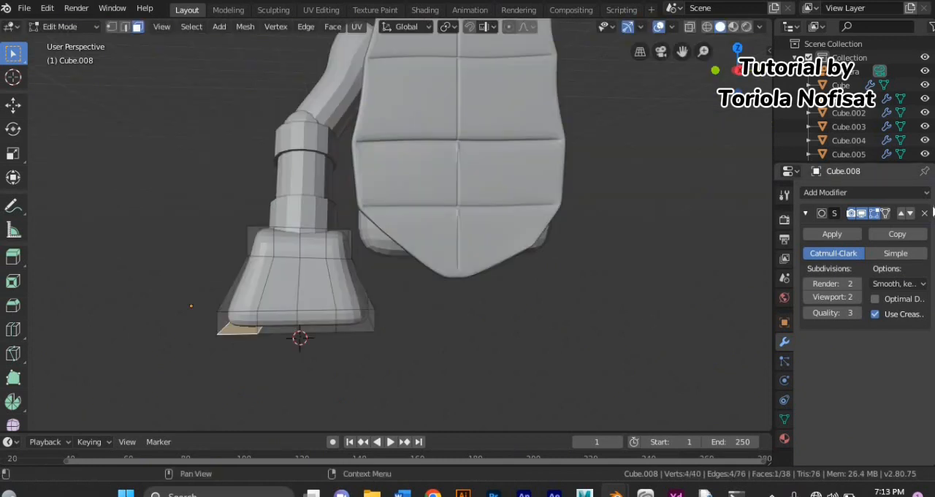
left_click(924, 213)
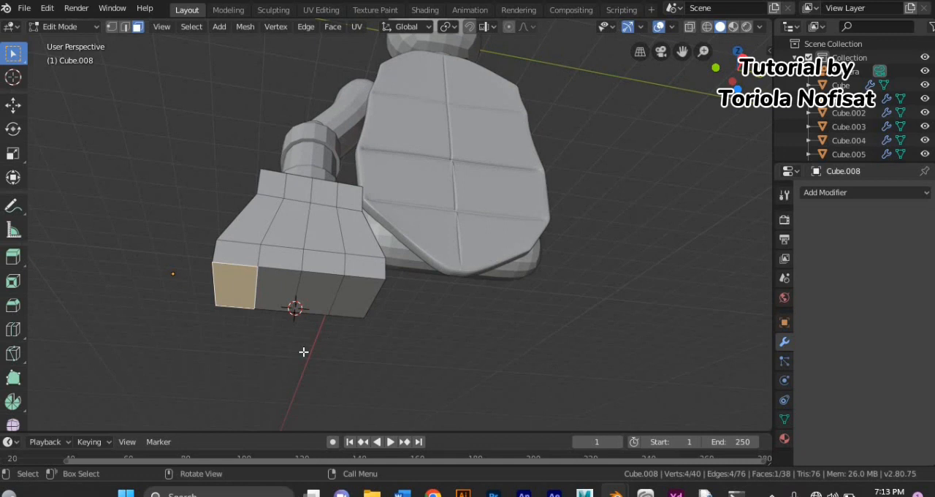
Step: Try to extrude a finger from the hand's lower end and undo it together with the narrow vertical cuts
middle_click_drag(303, 351, 319, 398)
key("e")
left_click(313, 288)
key("ctrl+z")
middle_click_drag(259, 431, 255, 411)
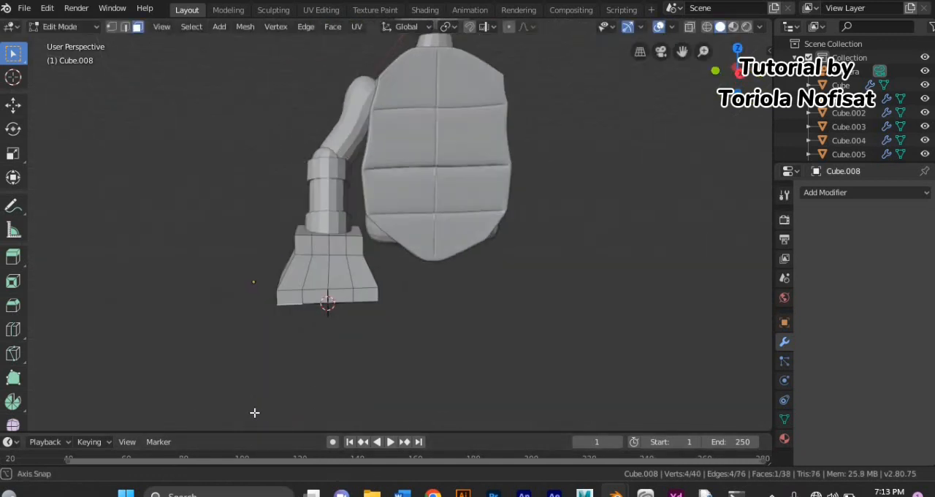
key("e")
left_click(234, 32)
middle_click_drag(314, 208, 321, 144)
middle_click_drag(350, 246, 397, 257)
scroll(396, 256, "up", 1)
key("ctrl+z")
key("ctrl+z")
Step: Add two evenly spaced vertical loop cuts that divide the hand into three finger columns
key("ctrl+r")
scroll(310, 270, "up", 1)
left_click(300, 291)
right_click(300, 291)
Step: Extrude the outermost lower face of the hand downward to form the first finger
middle_click_drag(300, 291, 258, 328)
left_click(282, 299)
left_click(137, 27)
left_click(260, 289)
key("e")
left_click(244, 376)
middle_click_drag(243, 376, 318, 332)
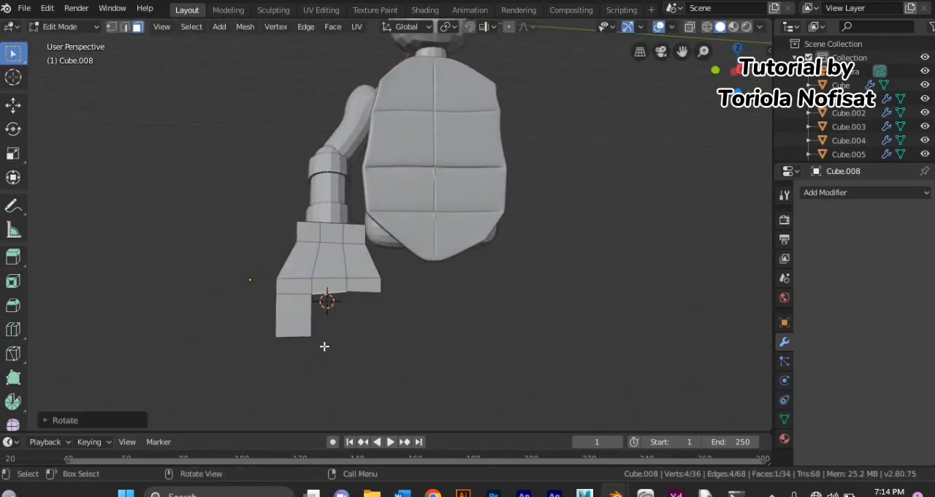
Step: Try to extrude and scale the middle lower face of the hand, undoing each attempt
key("e")
left_click(354, 384)
key("ctrl+z")
key("s")
left_click(365, 336)
key("ctrl+z")
Step: Rotate the middle lower face of the hand and extrude it into a slightly angled second finger
key("r")
left_click(367, 322)
key("e")
left_click(347, 366)
key("ctrl+z")
key("r")
left_click(342, 376)
key("e")
left_click(329, 414)
middle_click_drag(331, 412, 355, 368)
key("ctrl+z")
key("e")
left_click(346, 409)
Step: Rotate the remaining lower face on the torso side and extrude it outward into a splayed third finger
left_click(365, 300)
middle_click_drag(365, 299, 344, 330)
left_click(344, 328)
key("r")
left_click(352, 305)
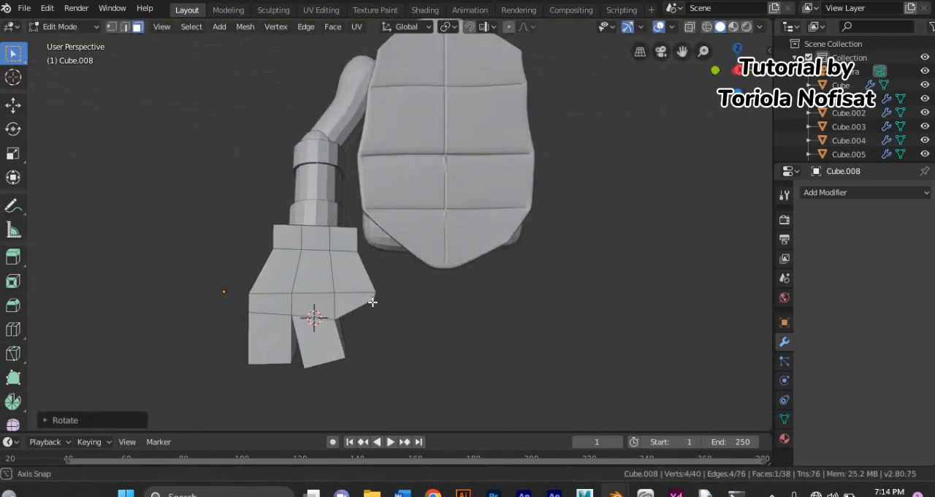
key("e")
left_click(395, 350)
Step: Select the whole hand with its fingers and scale it thinner along the X axis
left_click(804, 192)
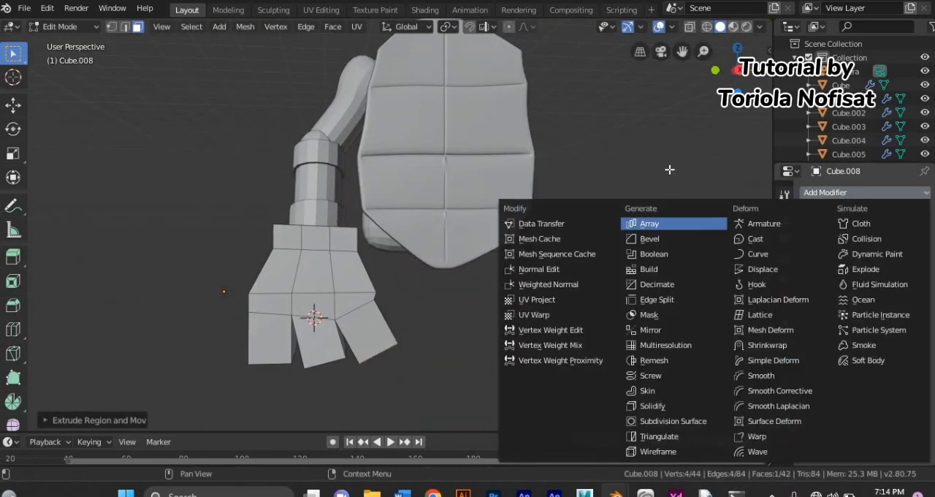
key("a")
key("2")
key("ctrl+s")
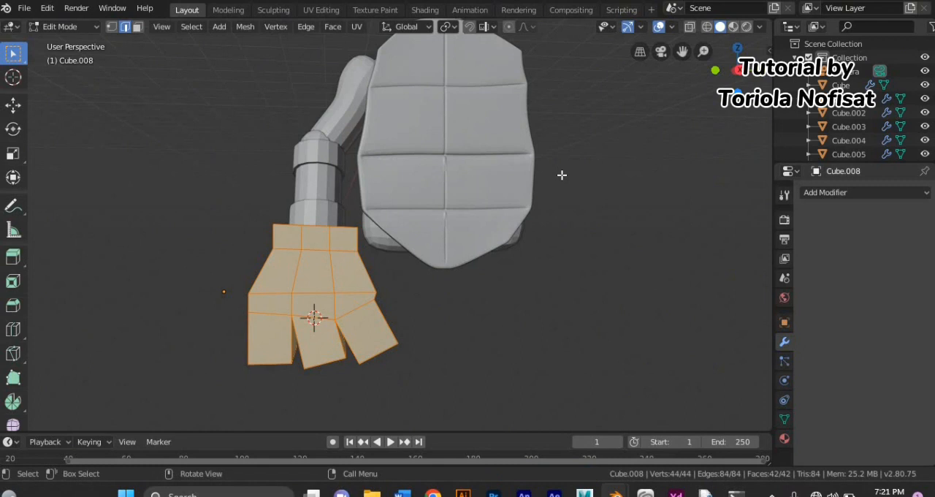
key("ctrl+e")
middle_click_drag(405, 164, 503, 220)
key("s")
key("x")
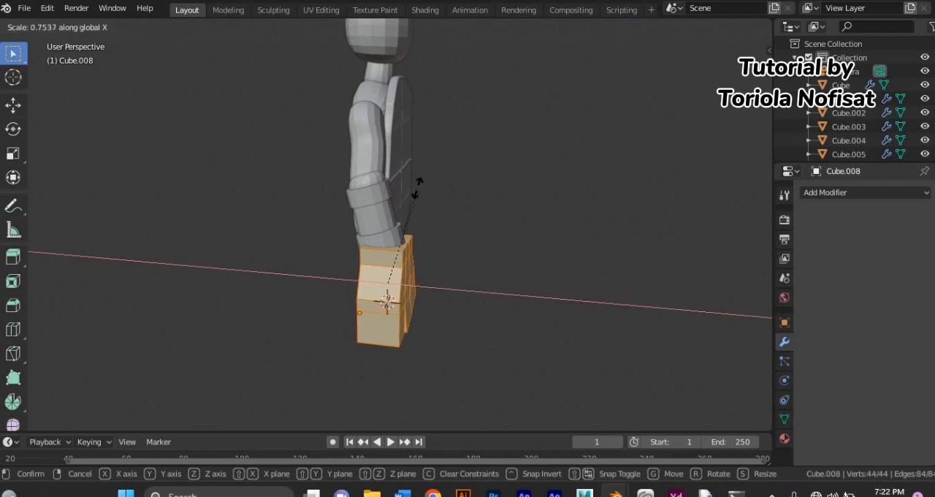
left_click(461, 214)
middle_click_drag(461, 214, 349, 289)
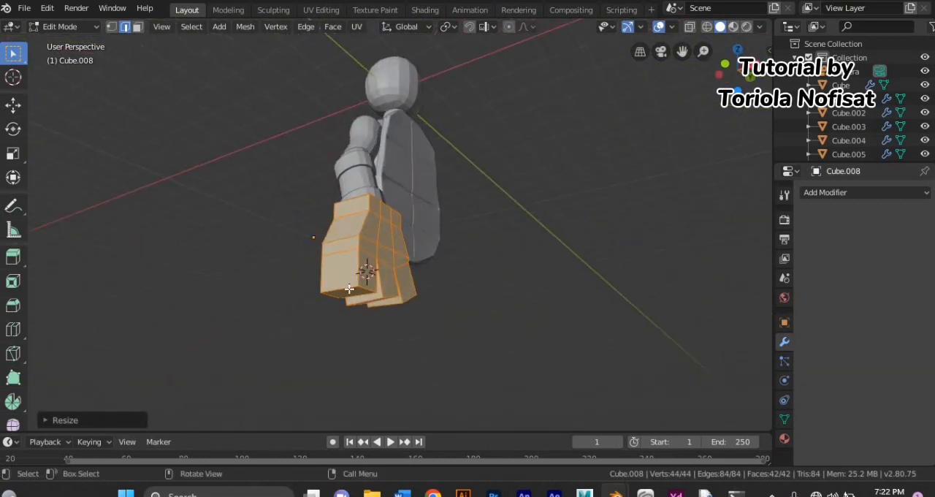
Step: Try to extrude the end faces of all three fingers together and undo it
left_click(350, 290)
left_click(137, 27)
middle_click_drag(219, 249, 365, 327)
left_click(296, 302)
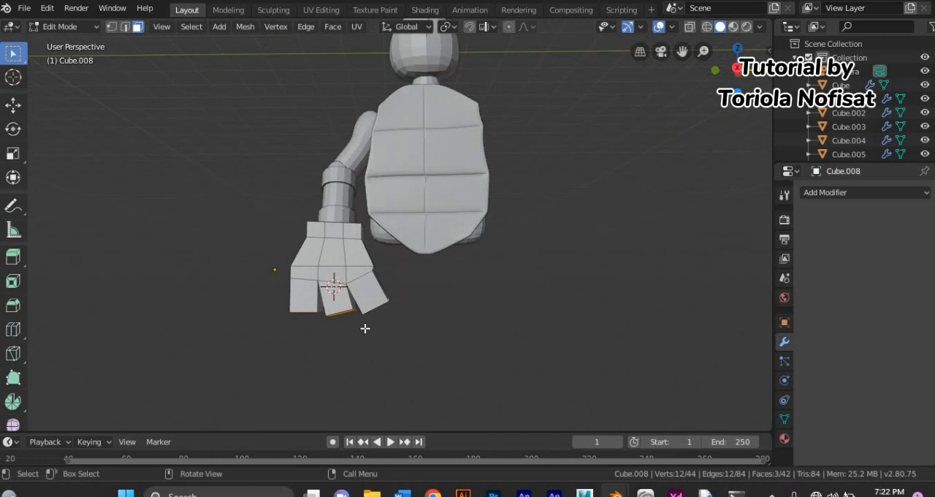
key("e")
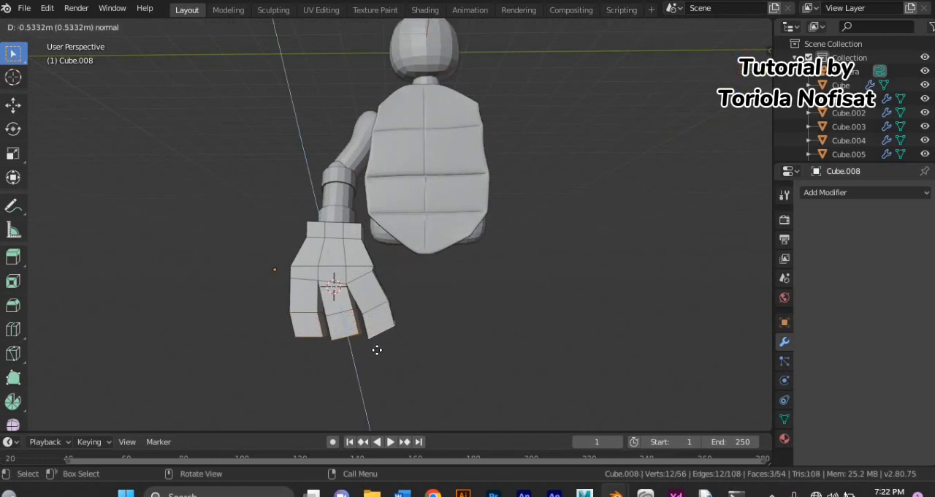
left_click(377, 350)
key("ctrl+z")
Step: Extrude the end faces of the first and middle fingers by about 0.5 m to add fingertip segments
middle_click_drag(380, 338, 353, 357)
key("e")
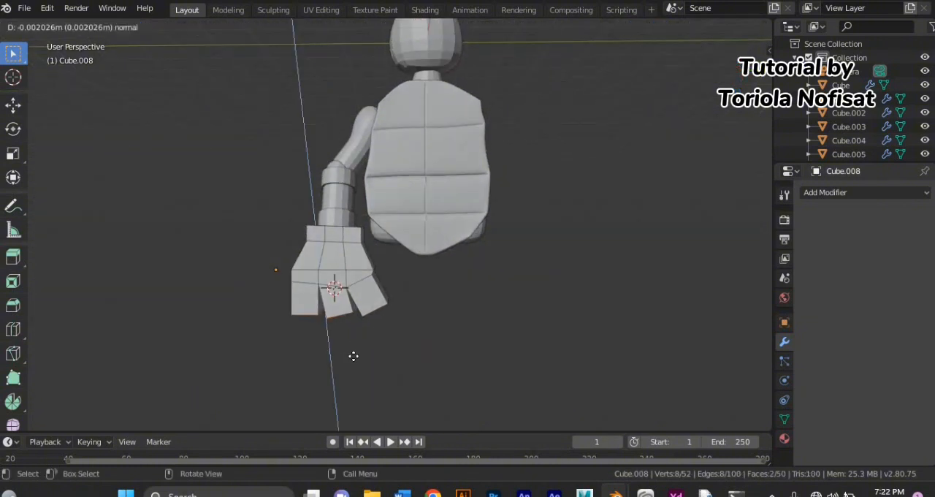
left_click(362, 371)
key("e")
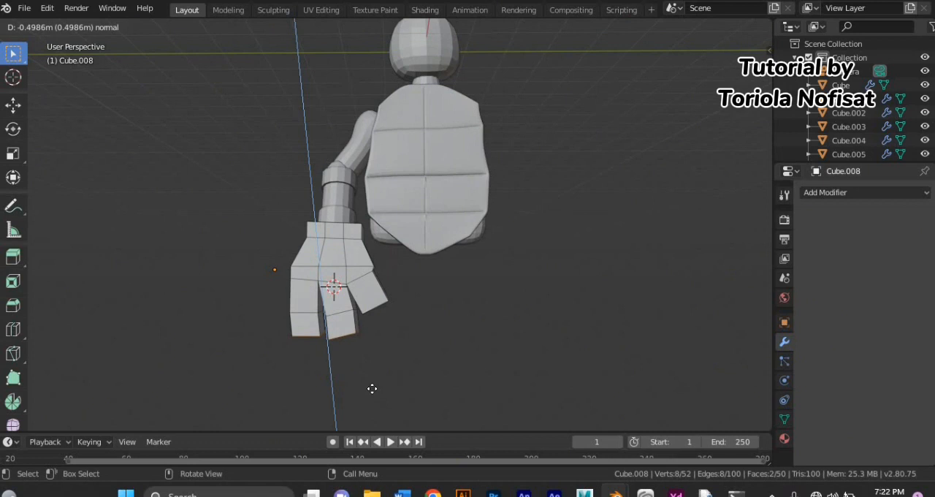
left_click(374, 392)
Step: Extrude the end face of the splayed third finger to add its fingertip segment
left_click(374, 290)
middle_click_drag(387, 261, 390, 357)
key("e")
left_click(393, 363)
Step: Try to move the finger joint edges along X and extrude them along Z, undoing both attempts
middle_click_drag(294, 363, 424, 347)
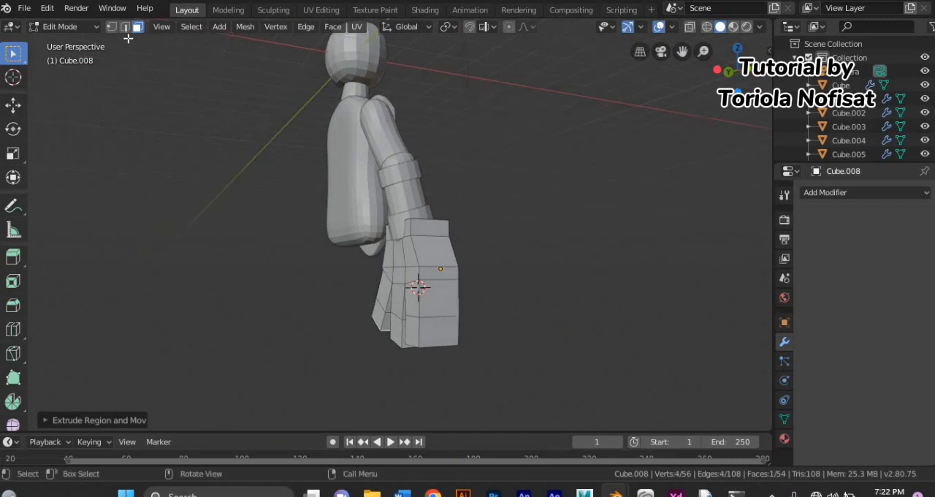
left_click(125, 26)
left_click(416, 319)
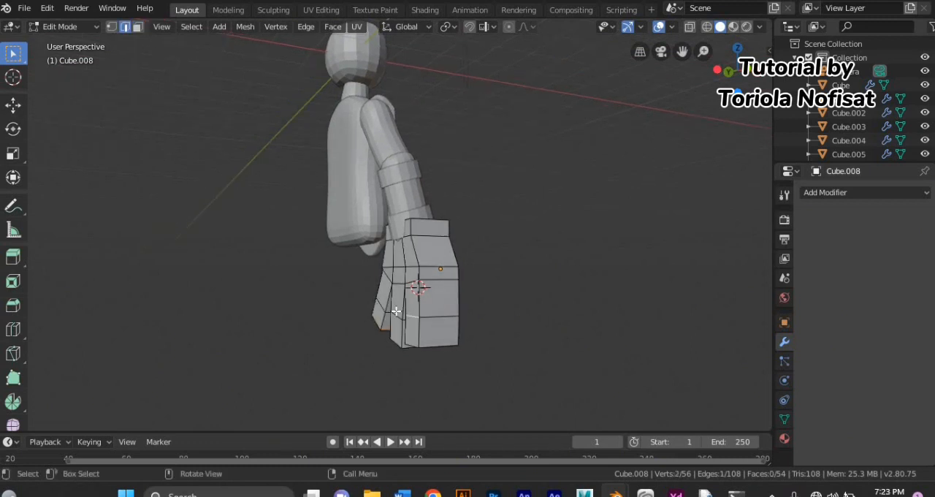
middle_click_drag(374, 310, 506, 263)
key("g")
key("x")
left_click(371, 309)
key("ctrl+z")
key("e")
key("z")
left_click(379, 323)
key("ctrl+z")
Step: Move the edges at the finger joints and knuckles along the X axis to bend the fingers
key("g")
key("x")
left_click(385, 287)
key("g")
key("x")
left_click(379, 306)
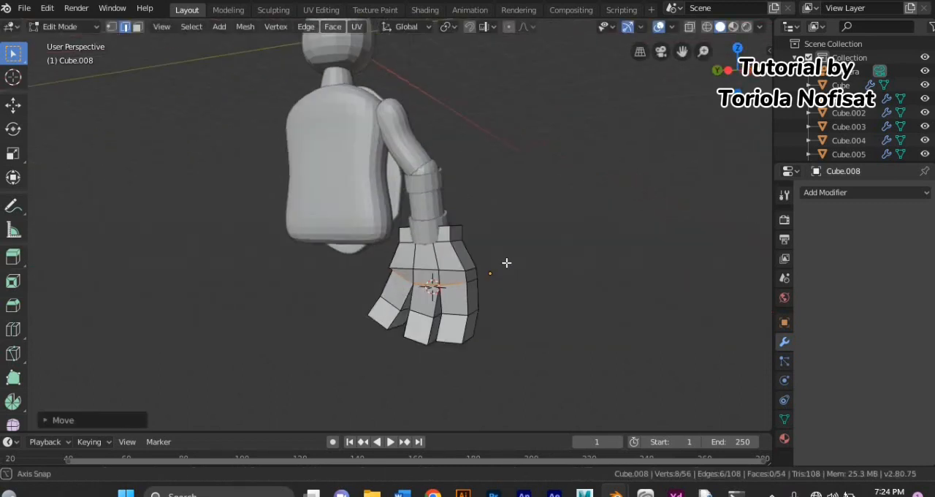
Step: Select a single knuckle edge on the hand and move it slightly to refine the bend
left_click(413, 282)
middle_click_drag(368, 278, 330, 283)
key("g")
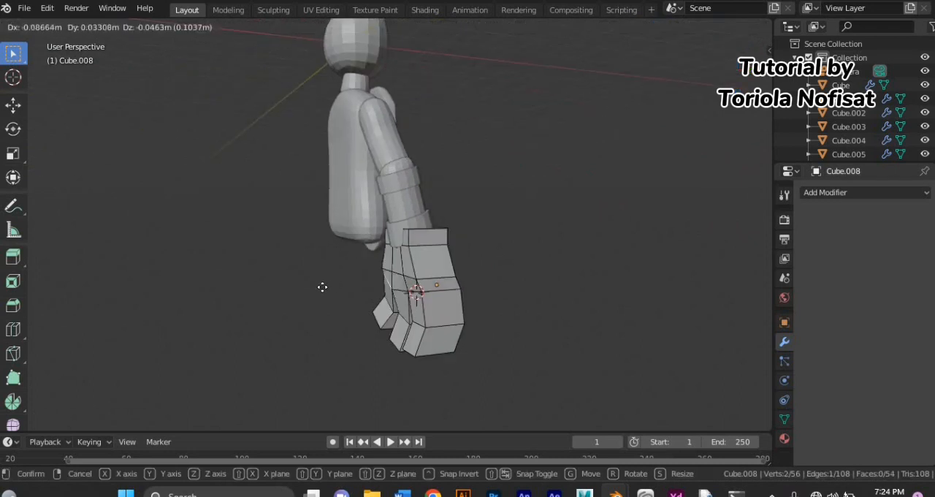
left_click(328, 284)
mouse_move(353, 297)
middle_mouse_down()
mouse_move(328, 298)
mouse_move(339, 302)
middle_mouse_up()
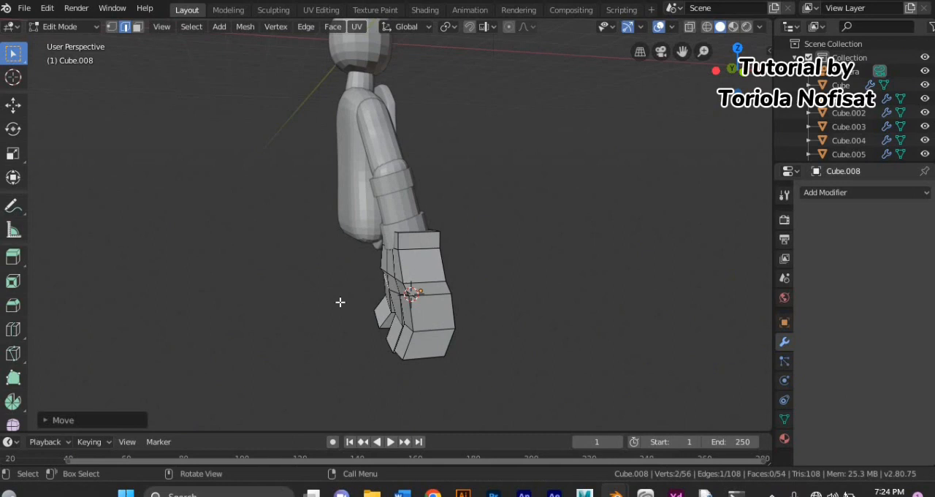
middle_click_drag(340, 302, 312, 249)
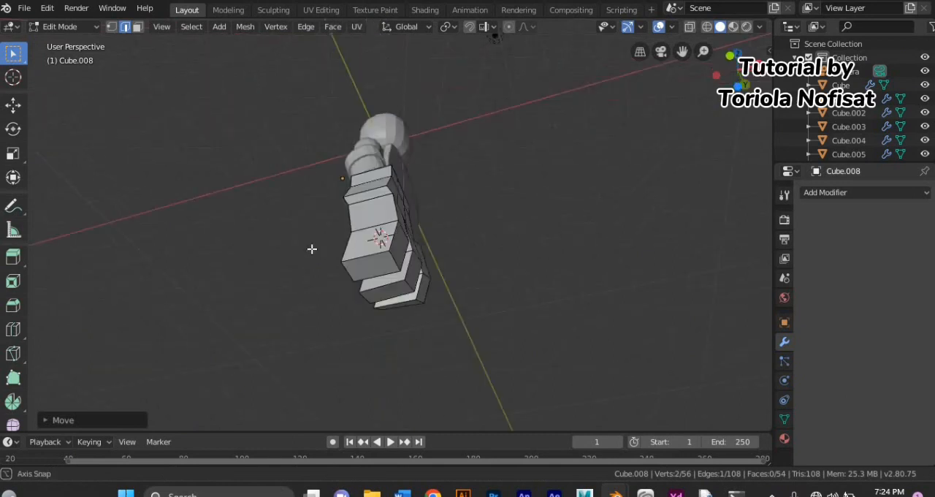
left_click(371, 255)
left_click(138, 27)
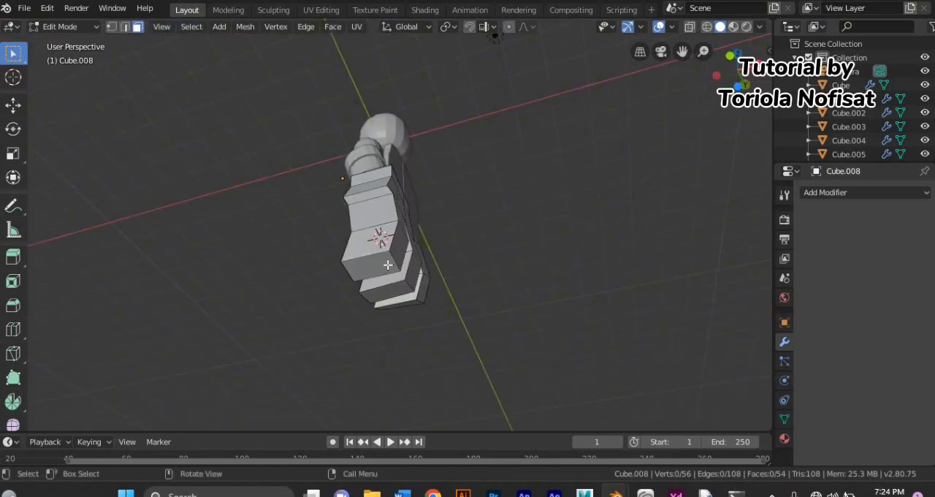
left_click(391, 292, "shift")
middle_click_drag(391, 291, 400, 356)
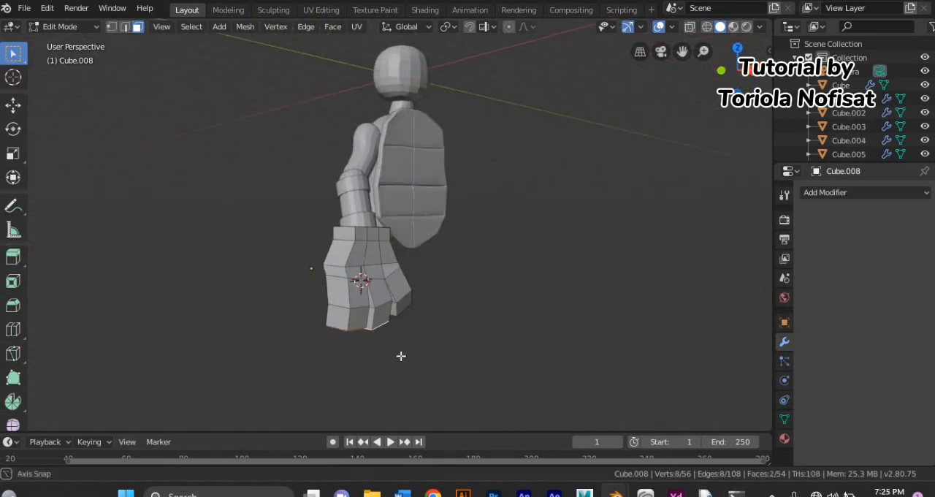
middle_click_drag(487, 341, 482, 341)
Step: Add a level 2 subdivision surface to the hand in Object Mode and reopen its mesh for editing
left_click(89, 25)
left_click(95, 26)
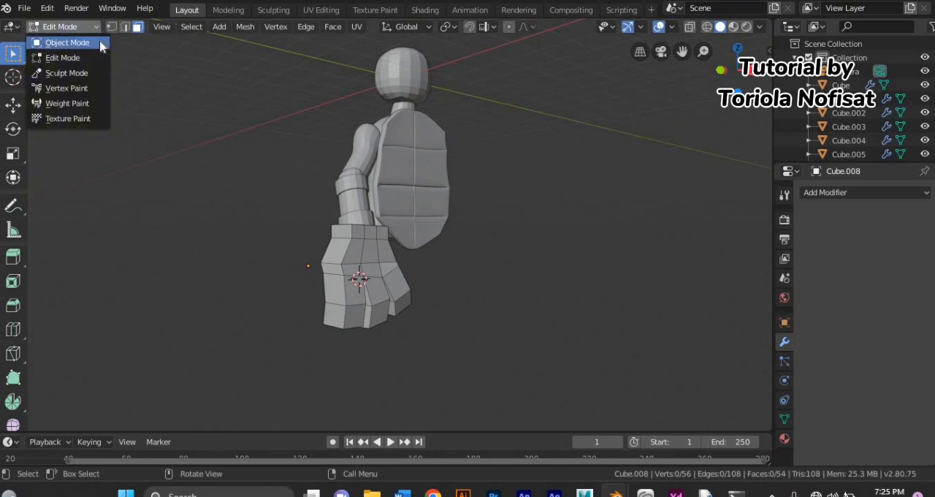
left_click(100, 39)
key("w")
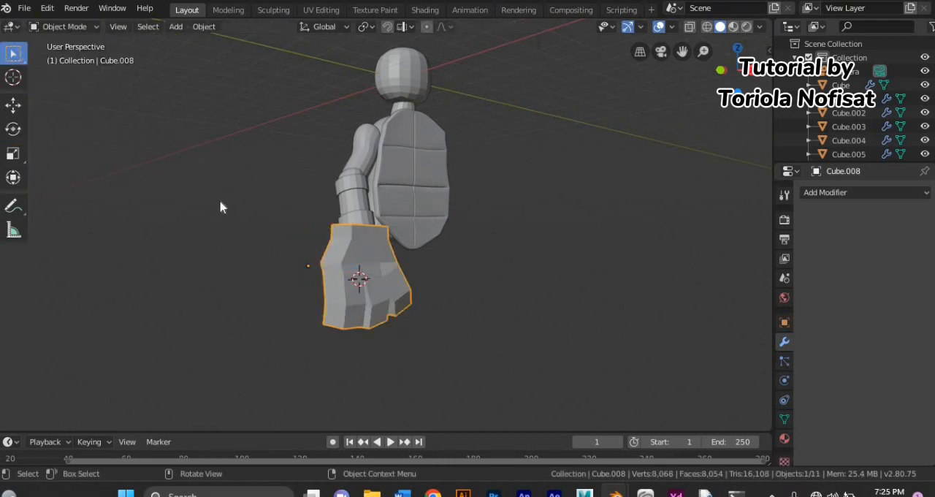
key("ctrl+2")
middle_click_drag(219, 207, 235, 236)
left_click(62, 25)
left_click(65, 57)
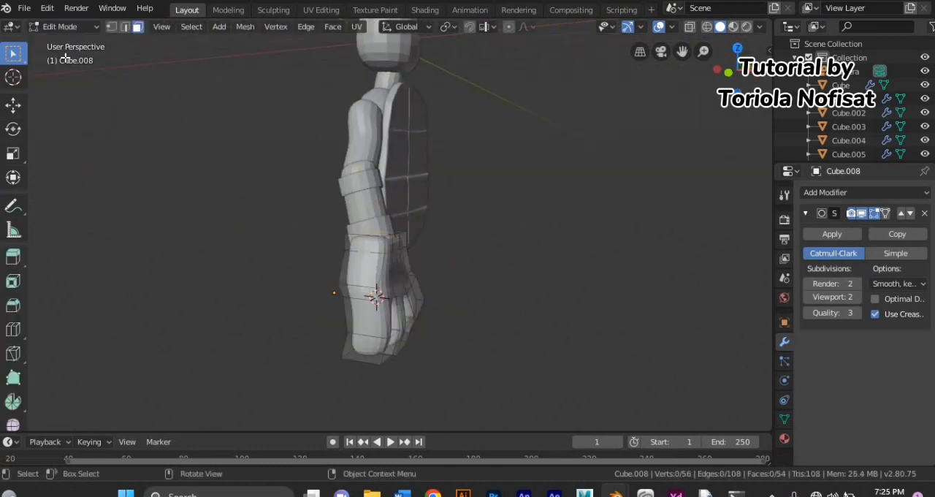
Step: Select the whole hand mesh and scale it along the X axis
middle_click_drag(289, 311, 198, 372)
key("a")
key("s")
key("y")
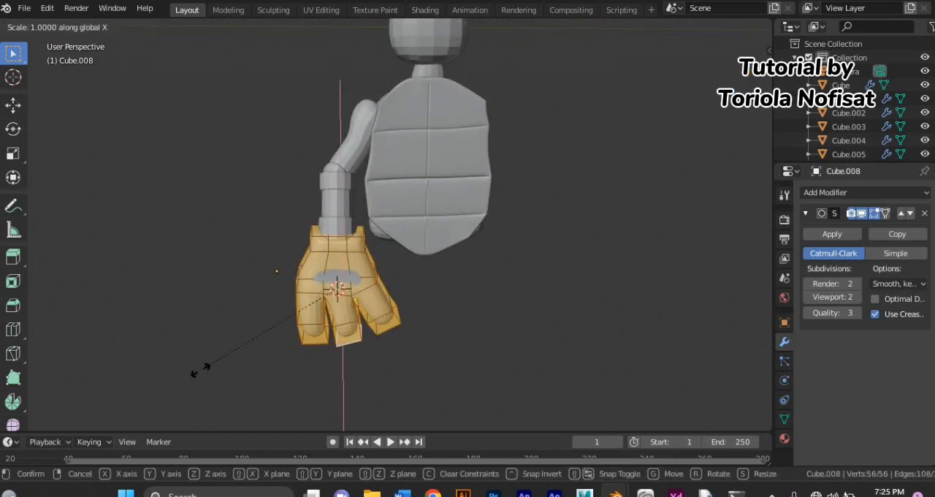
left_click(207, 354)
Step: Try to rotate the whole hand mesh to line up with the forearm, and undo the attempt
left_click(19, 130)
middle_click_drag(226, 255, 376, 252)
left_click_drag(381, 249, 396, 253)
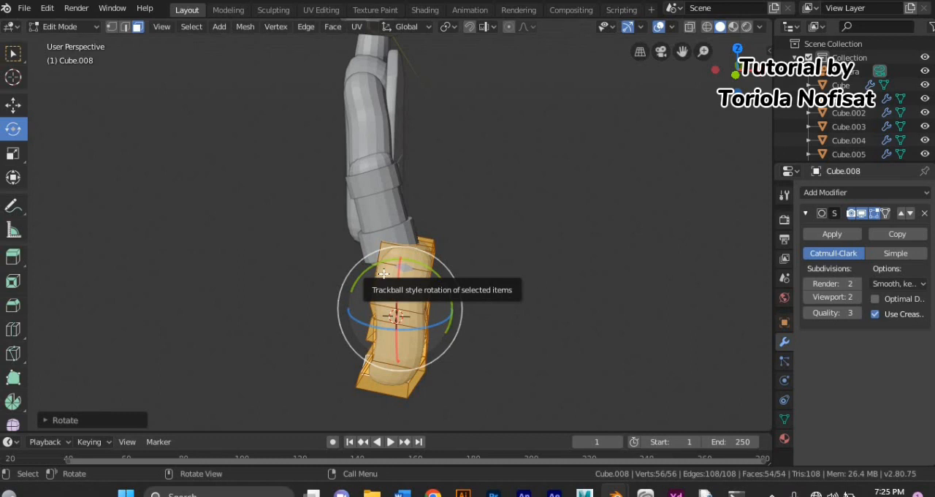
left_click(372, 230)
key("ctrl+z")
key("ctrl+z")
Step: Rotate the whole hand about the vertical axis so the palm turns toward the body
middle_click_drag(371, 230, 219, 256)
left_click_drag(346, 309, 301, 307)
middle_click_drag(301, 308, 327, 296)
left_click(319, 293)
middle_click_drag(319, 293, 430, 270)
Step: Scale the hand mesh along the Z axis and along the X axis to match the arm's proportions
key("s")
key("z")
left_click(454, 286)
key("s")
key("x")
left_click(461, 268)
Step: Move the hand against the end of the forearm and adjust its scale along the X axis
left_click_drag(429, 236, 421, 228)
key("g")
left_click(428, 223)
middle_click_drag(428, 223, 284, 281)
key("s")
key("x")
left_click(332, 291)
left_click(13, 54)
left_click(772, 494)
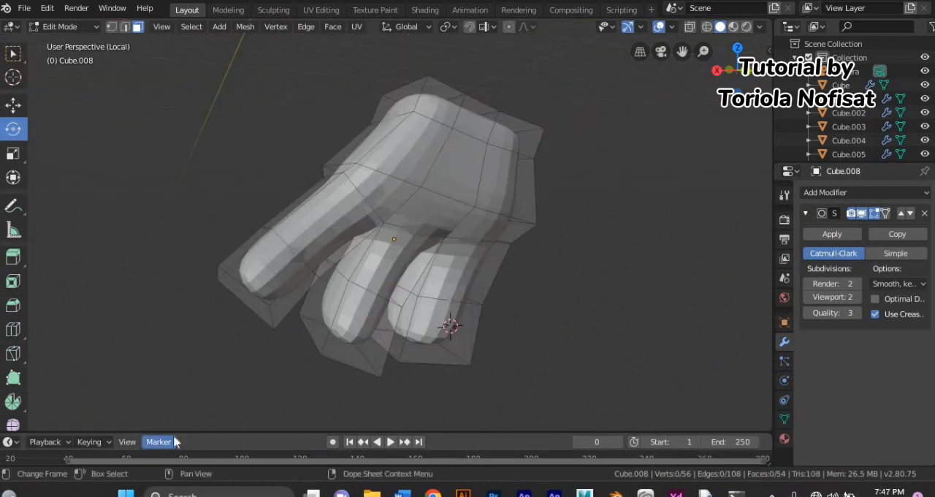
Step: Duplicate the band of faces around the back of the hand, separate it into its own object and return to Object Mode
middle_click_drag(170, 416, 337, 374)
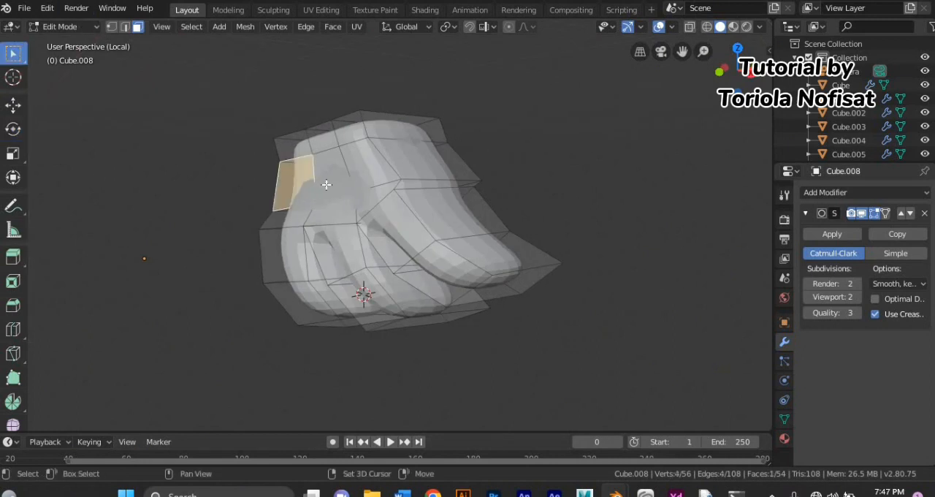
middle_click_drag(418, 160, 558, 278)
left_click(419, 219, "alt+shift")
right_click(533, 288)
key("p")
left_click(533, 289)
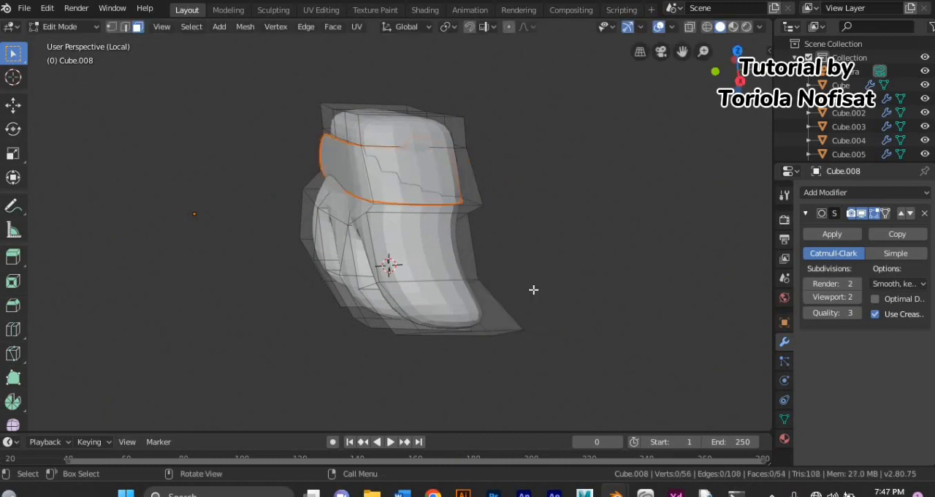
left_click(64, 27)
left_click(60, 42)
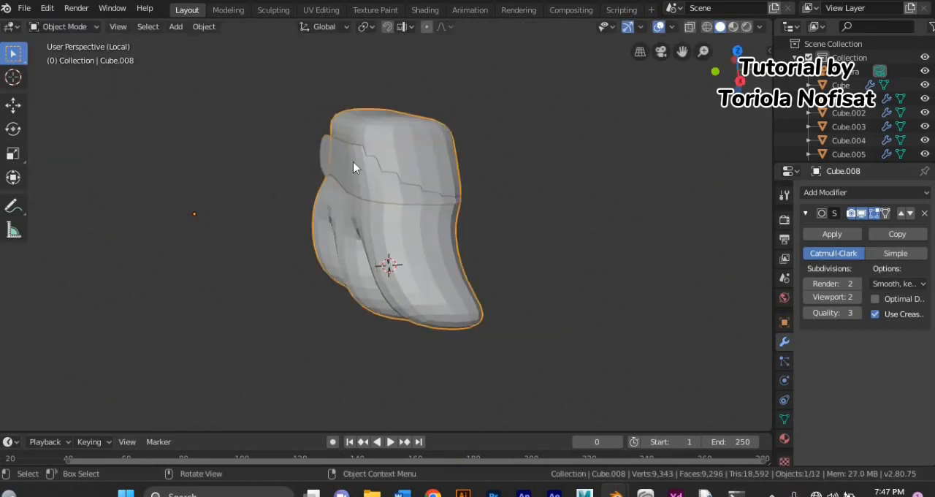
Step: Select all faces of the separated hand band in Edit Mode and scale them up around the hand
left_click(73, 31)
left_click(75, 57)
key("a")
key("s")
left_click(79, 121)
middle_click_drag(321, 181, 304, 265)
key("s")
left_click(302, 269)
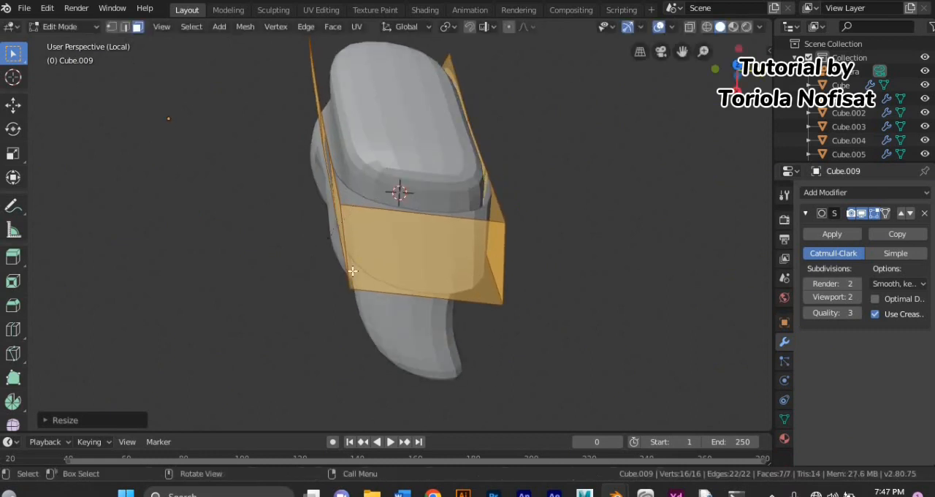
Step: Add a Solidify modifier with 0.07 m thickness to the hand band and leave its Edit Mode
left_click(826, 193)
left_click(652, 406)
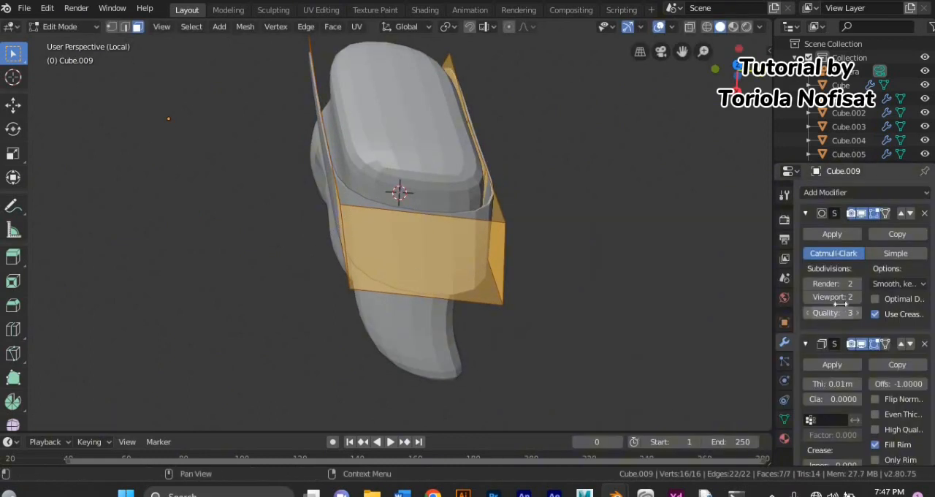
left_click(857, 387)
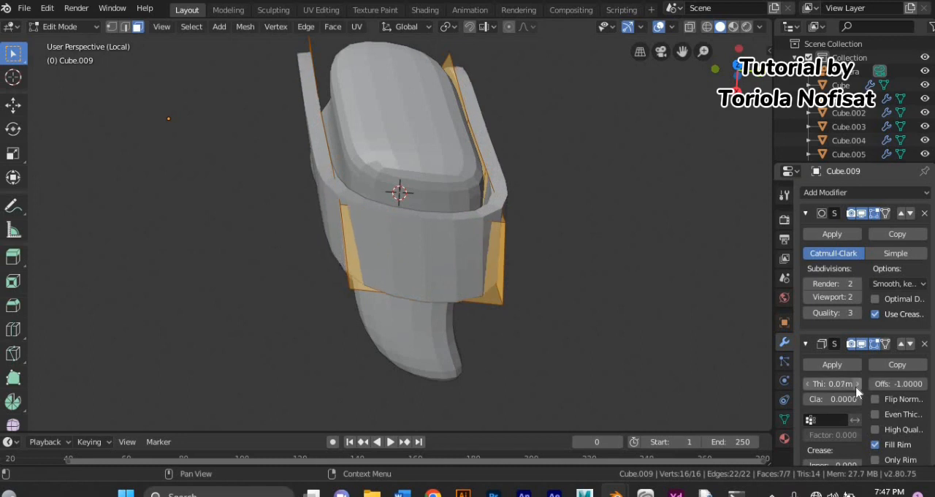
left_click(736, 354)
middle_click_drag(736, 354, 481, 232)
key("Tab")
left_click(481, 232)
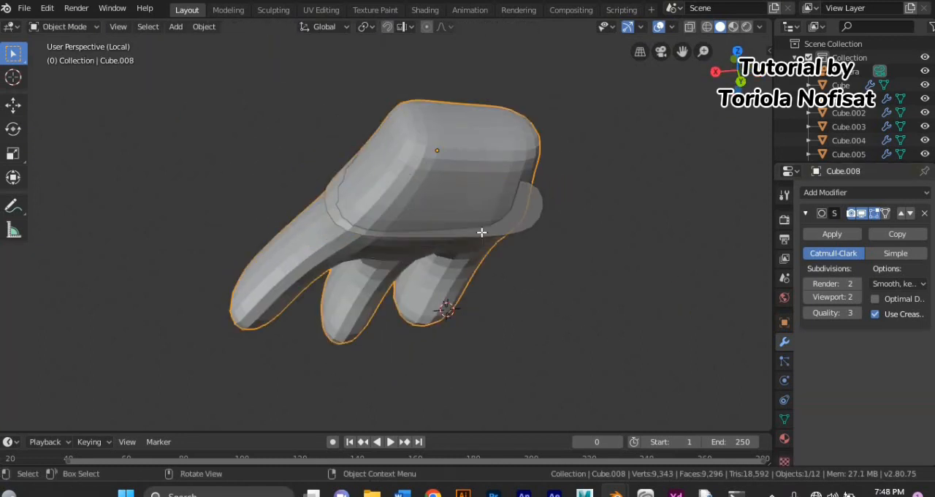
Step: Exit local view, duplicate the ring of faces near the wrist, separate it from the hand and return to Object Mode
key("Tab")
key("slash")
middle_click_drag(481, 232, 507, 245)
key("g")
left_click(505, 245)
key("p")
left_click(505, 246)
left_click(81, 27)
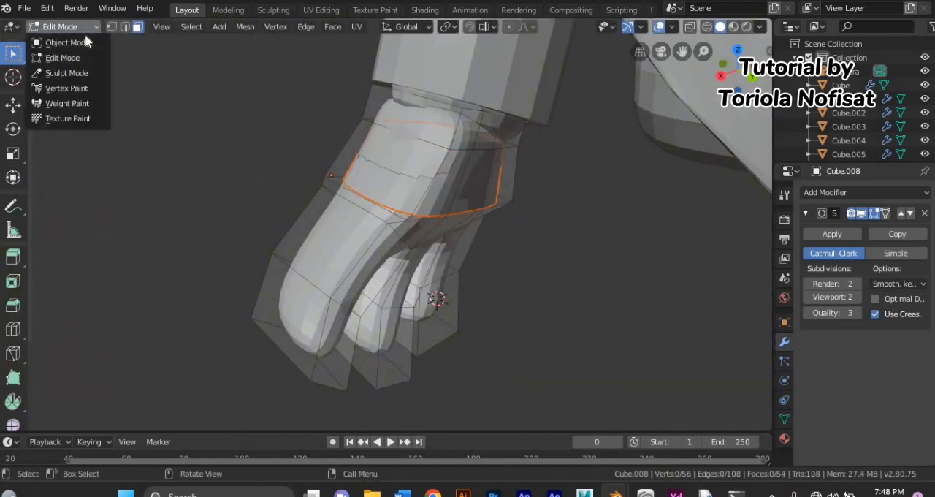
left_click(85, 41)
Step: Open the separated wrist band's mesh, select all of it and scale it up around the hand
left_click(412, 165)
left_click(69, 27)
left_click(68, 56)
key("a")
key("s")
left_click(149, 138)
middle_click_drag(149, 138, 208, 238)
Step: Add a Solidify modifier with 0.04 m thickness to the wrist band, adjust its scale and deselect it in Object Mode
left_click(817, 195)
left_click(688, 401)
key("s")
left_click(500, 344)
middle_click_drag(627, 348, 475, 245)
left_click(212, 125)
left_click(72, 27)
left_click(73, 42)
left_click(138, 123)
scroll(150, 140, "up", 3)
middle_click_drag(139, 123, 329, 236)
scroll(152, 140, "down", 9)
scroll(92, 163, "down", 3)
scroll(270, 214, "down", 2)
scroll(269, 214, "up", 3)
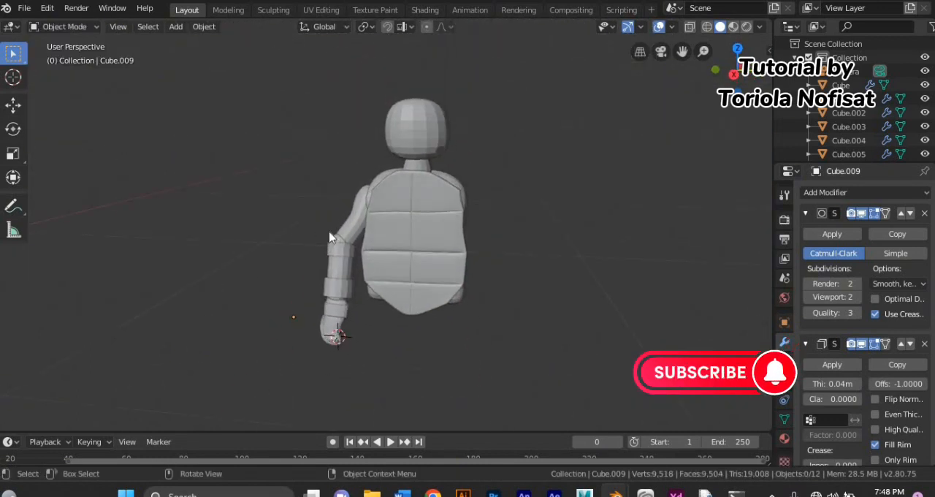
Step: Try to add a Mirror modifier with all arm parts selected together, and undo it
left_click(344, 246)
left_click(335, 314, "shift")
left_click(825, 193)
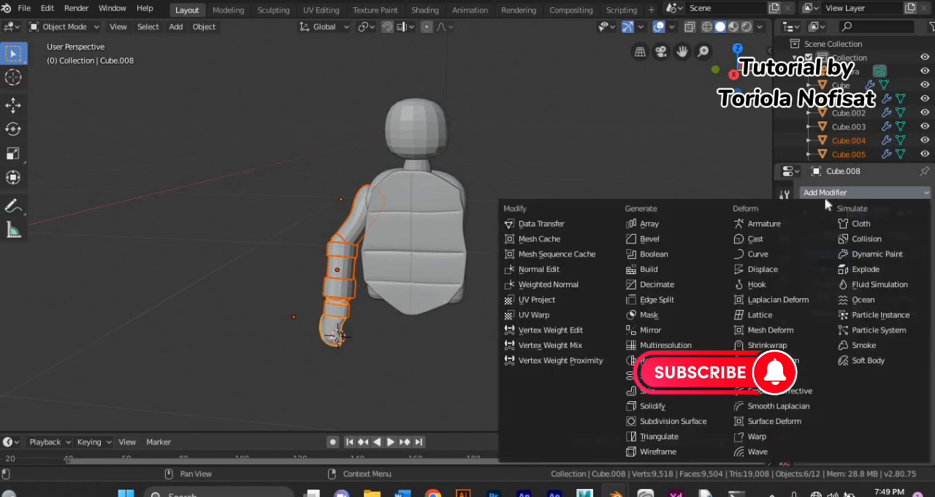
left_click(662, 329)
key("ctrl+z")
Step: Add a Mirror modifier to the upper arm on the Y axis with Cube.002 as the mirror object
middle_click_drag(293, 360, 324, 365)
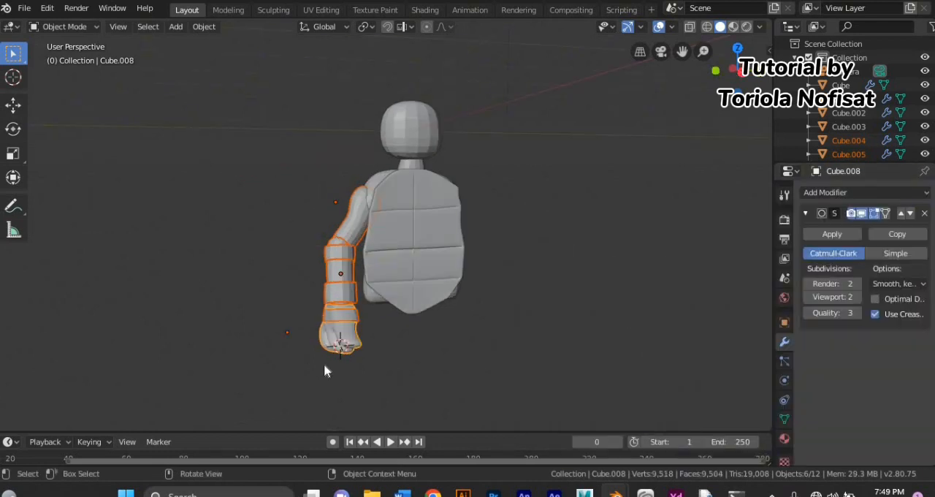
left_click(826, 193)
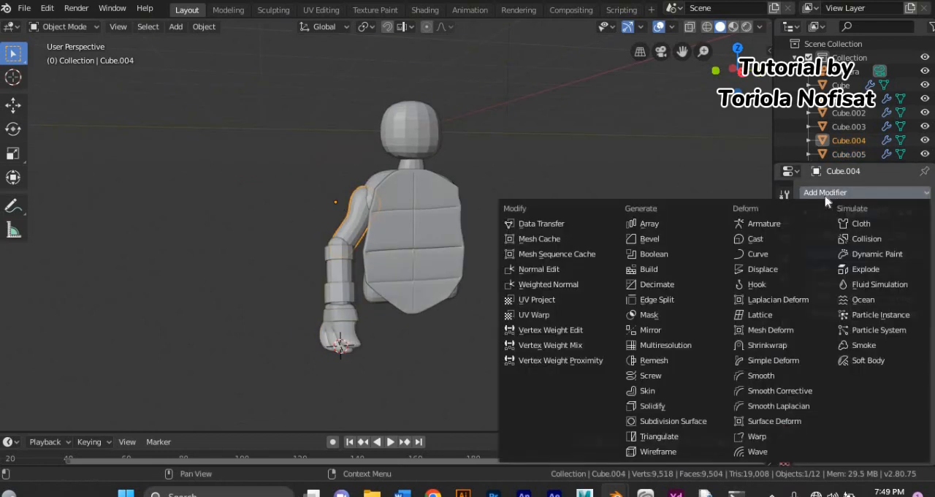
left_click(679, 333)
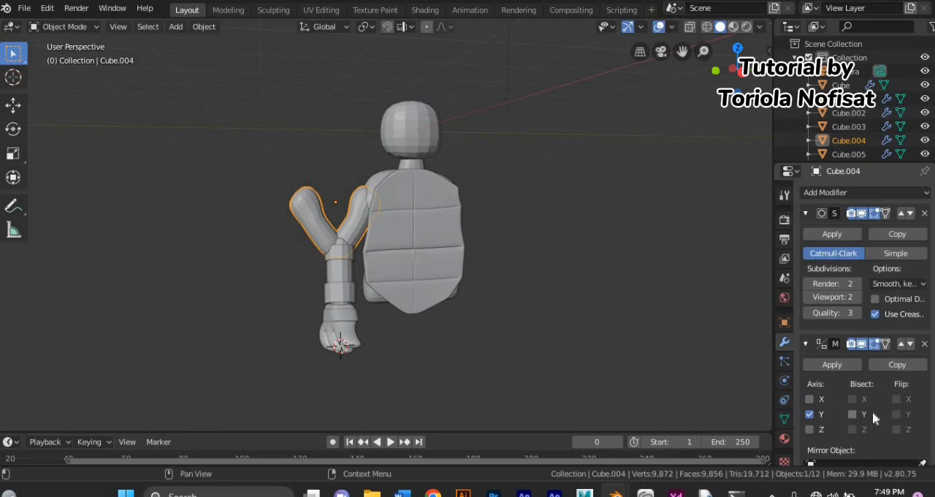
left_click(390, 166)
middle_click_drag(364, 221, 369, 222)
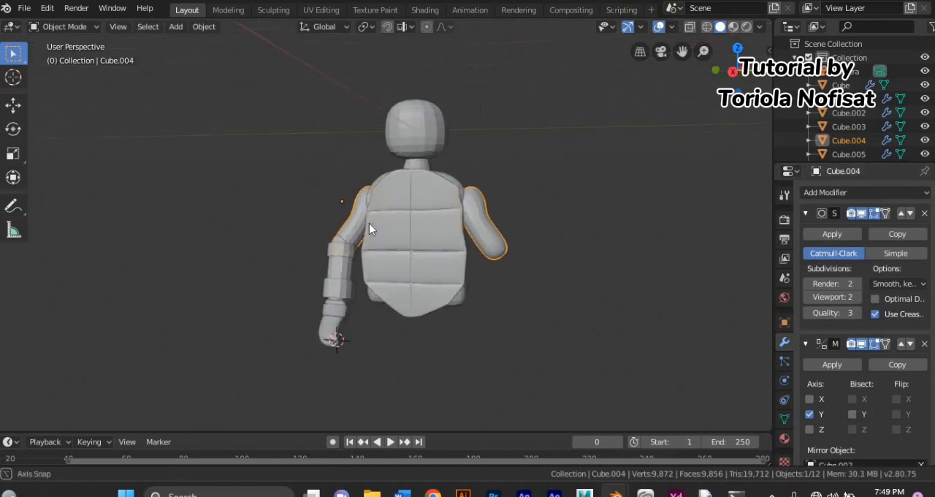
Step: Mirror the elbow cuff and the forearm across the Y axis, using the body as the mirror object
left_click(342, 252)
left_click(866, 192)
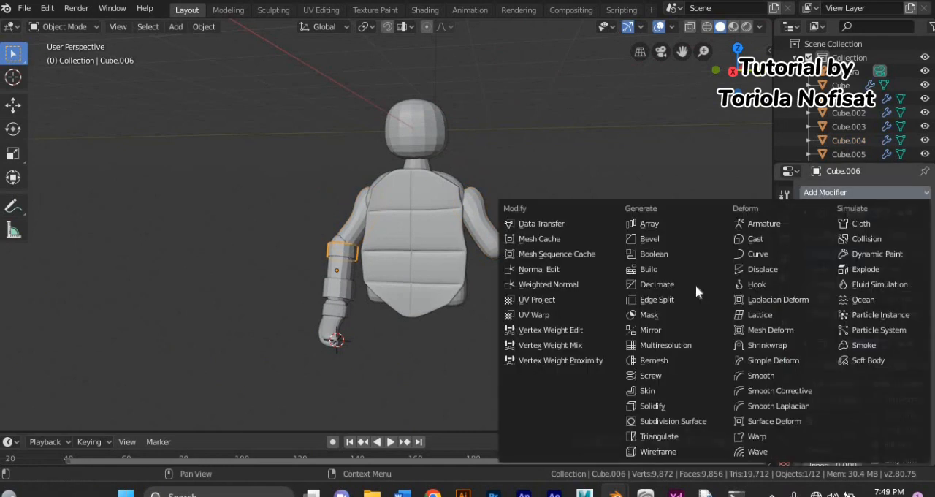
left_click(668, 359)
scroll(812, 355, "down", 6)
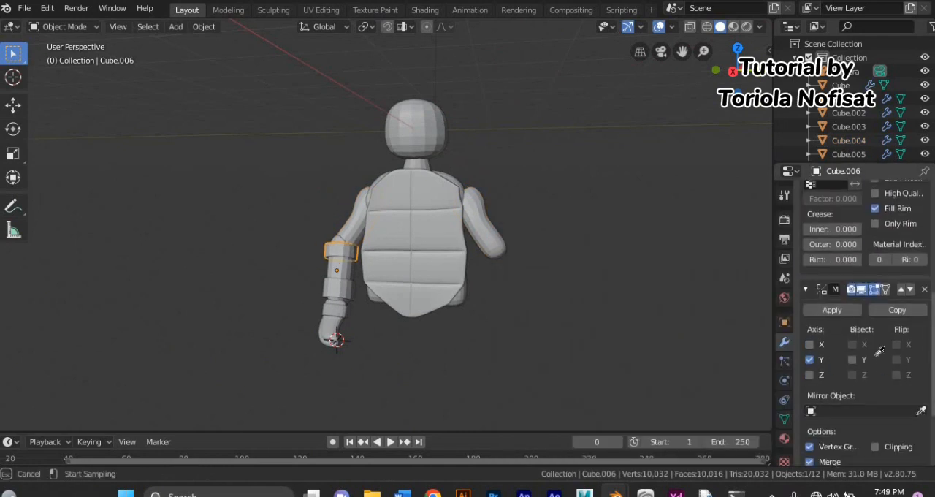
left_click(338, 278)
left_click(866, 192)
left_click(643, 359)
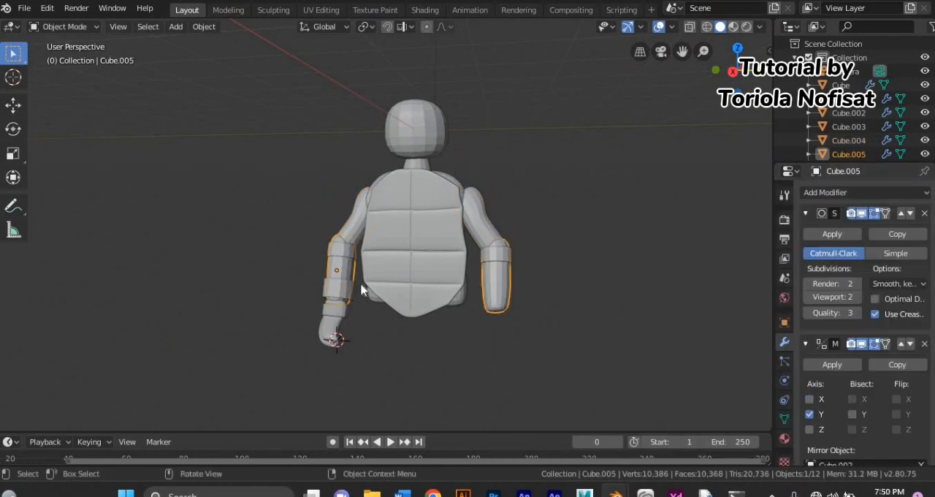
Step: Mirror the lower forearm cuff and the hand across the Y axis, using the body as the mirror object
left_click(338, 288)
left_click(866, 192)
left_click(661, 327)
scroll(918, 438, "down", 5)
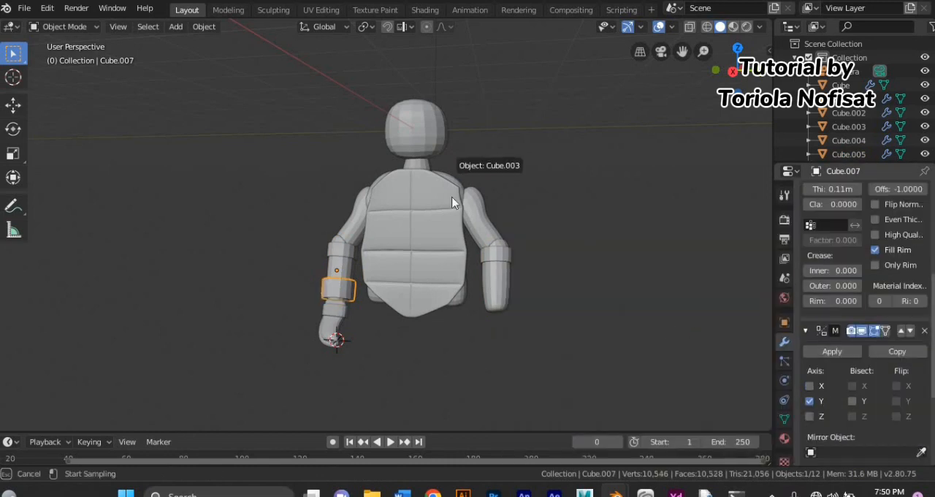
left_click(332, 327)
left_click(820, 191)
left_click(661, 327)
left_click(452, 191)
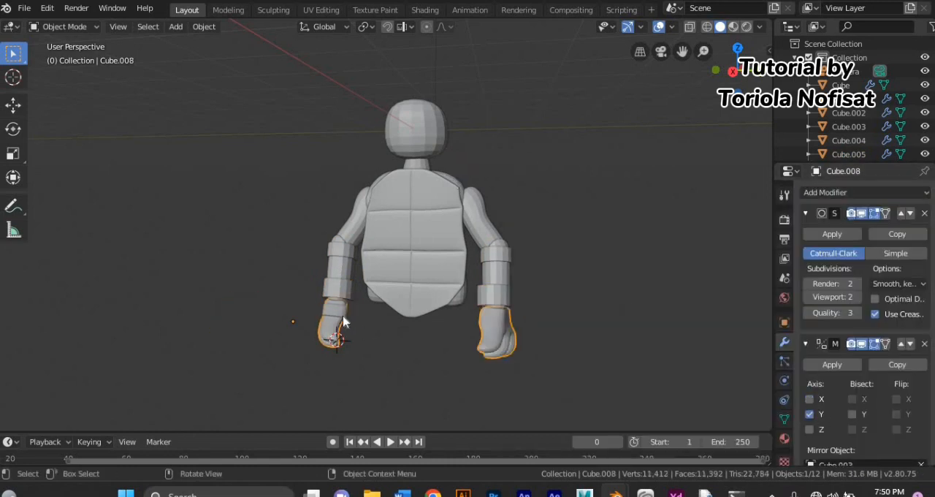
Step: Mirror the wrist band to the opposite hand with a Mirror modifier referencing the body
left_click(342, 315)
left_click(840, 192)
left_click(640, 333)
scroll(840, 307, "down", 8)
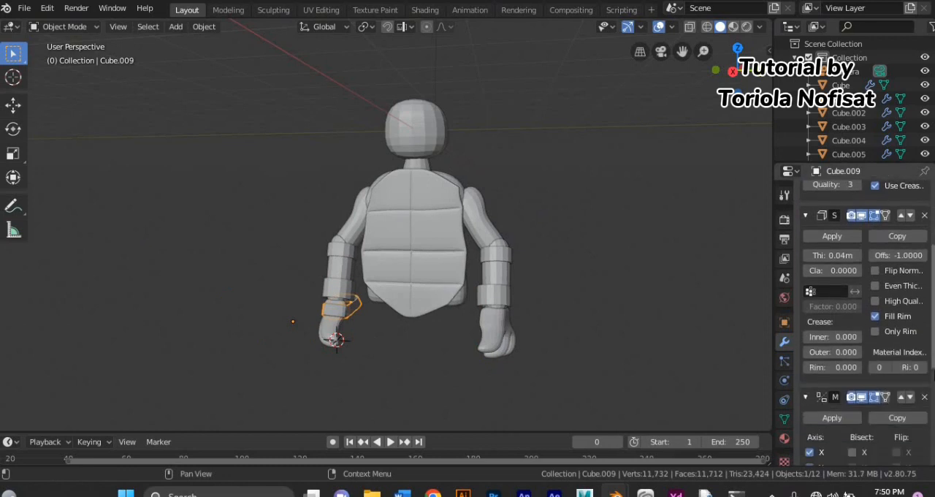
middle_click_drag(452, 176, 246, 288)
Step: Add a new cube and give it a level 2 subdivision surface
left_click(175, 26)
mouse_move(198, 42)
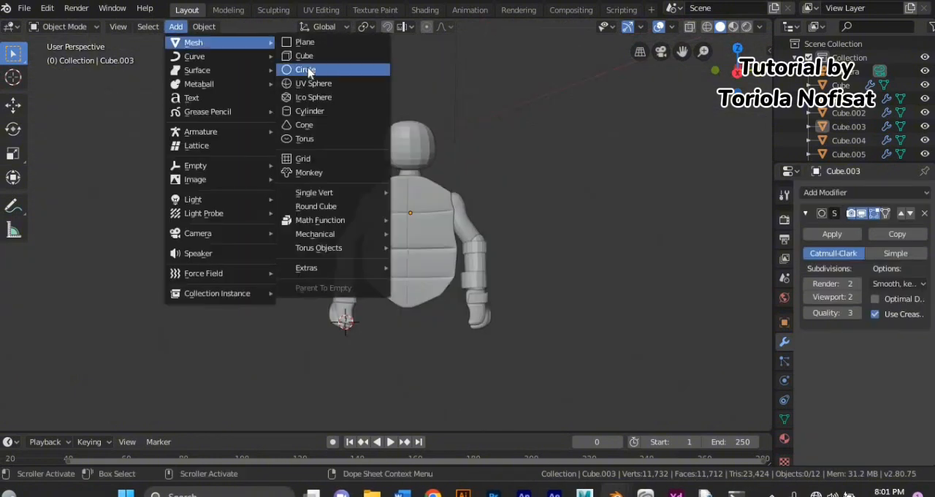
left_click(302, 54)
key("ctrl+2")
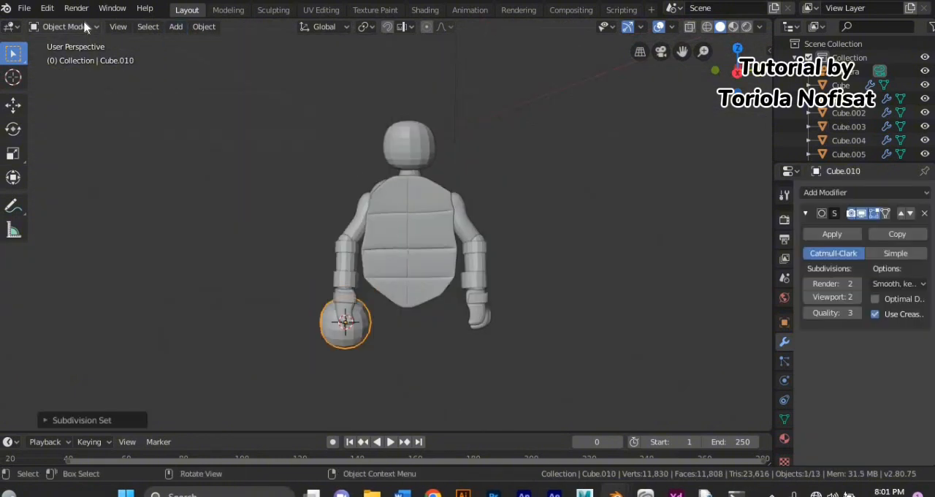
Step: Enter Edit Mode on the new cube and move it behind the torso
left_click(84, 26)
left_click(73, 57)
middle_click_drag(365, 321, 221, 319)
key("g")
left_click(304, 236)
middle_click_drag(307, 273, 236, 340)
key("g")
left_click(215, 361)
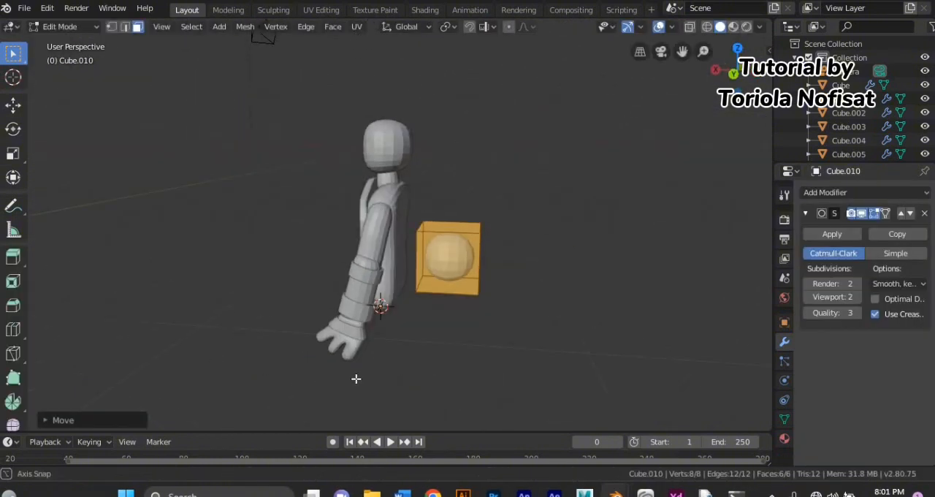
Step: Enlarge the cube behind the torso and reposition it to cover the back
key("s")
left_click(111, 368)
middle_click_drag(110, 367, 190, 371)
key("g")
left_click(278, 384)
middle_click_drag(279, 383, 202, 392)
key("s")
left_click(199, 408)
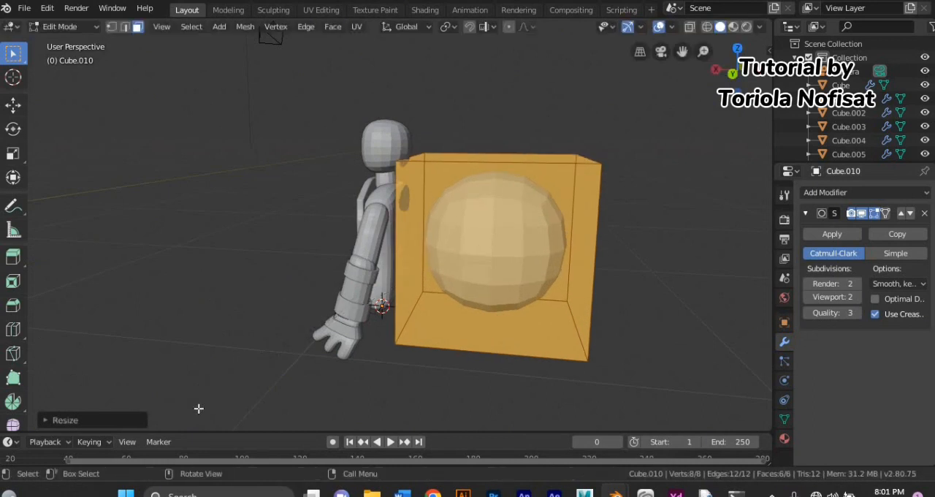
Step: Flatten the cube along the X axis and move it against the character's back
key("s")
key("x")
left_click(390, 373)
middle_click_drag(390, 373, 325, 384)
key("g")
left_click(124, 387)
Step: Isolate the flattened cube in local view and add a horizontal loop cut slid toward its lower part
key("KP_Divide")
double_click(407, 349)
middle_click_drag(407, 349, 329, 330)
key("ctrl+z")
left_click(225, 299)
middle_click_drag(225, 300, 246, 304)
left_click(280, 309)
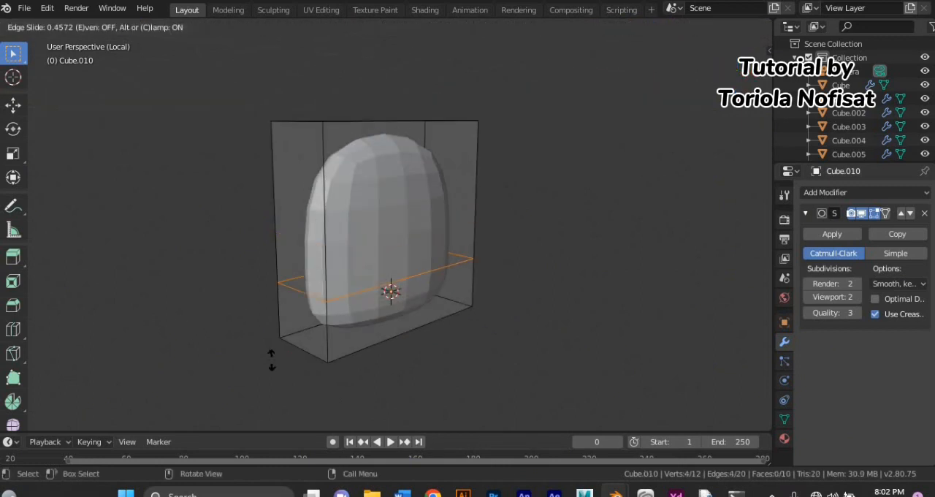
left_click(271, 338)
middle_click_drag(271, 339, 245, 323)
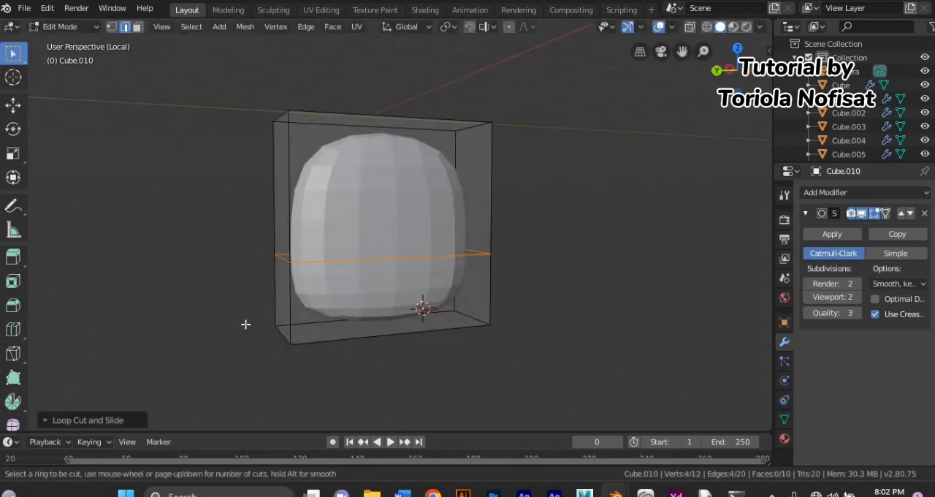
Step: Add two more horizontal loop cuts to the block and a vertical loop cut through its center
left_click(283, 237)
left_click(282, 282)
left_click(287, 244)
left_click(289, 309)
key("ctrl+r")
left_click(375, 280)
left_click(376, 280)
scroll(375, 279, "down", 2)
middle_click_drag(376, 279, 303, 262)
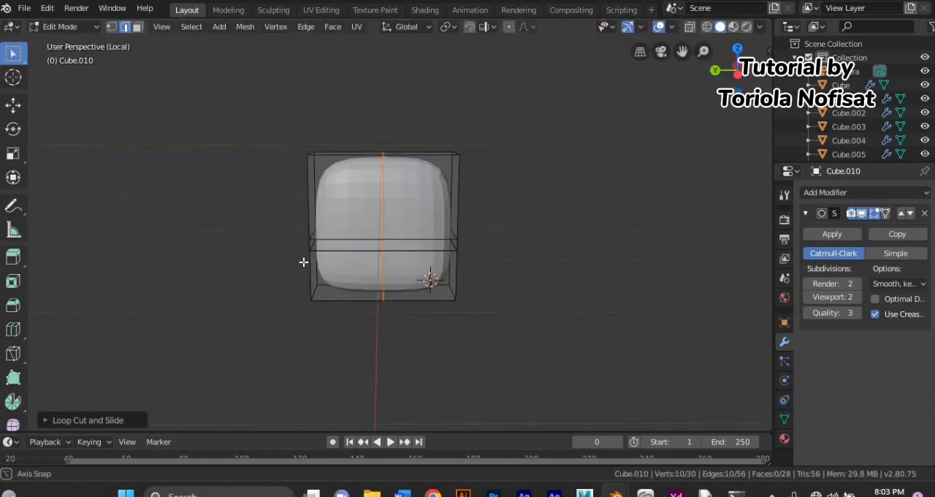
Step: Pull the block's corner vertices inward to round off its outline
key("1")
scroll(259, 231, "up", 2)
left_click_drag(458, 97, 520, 141)
key("g")
left_click(494, 149)
left_click_drag(257, 295, 312, 359)
key("g")
left_click_drag(447, 293, 541, 384)
key("g")
left_click(589, 372)
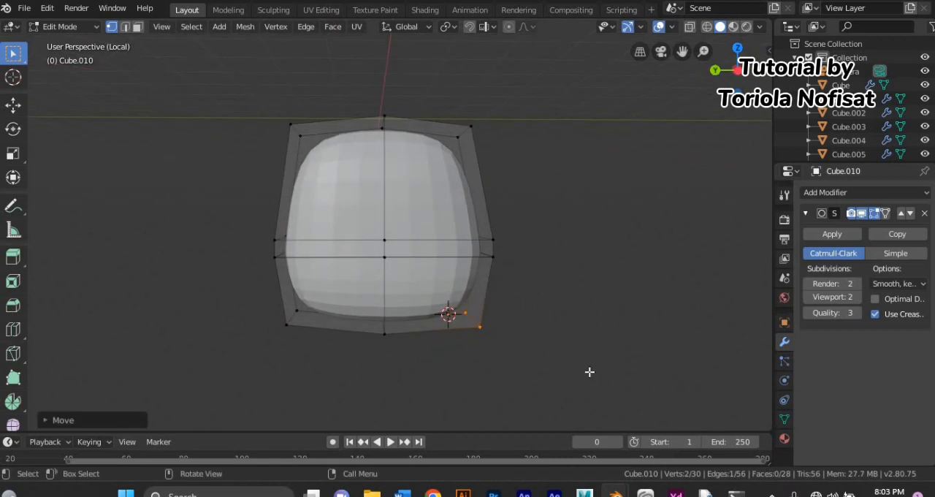
Step: Add a centered horizontal loop cut between the block's two lower loops
middle_click_drag(544, 387, 528, 396)
key("ctrl+r")
left_click(504, 252)
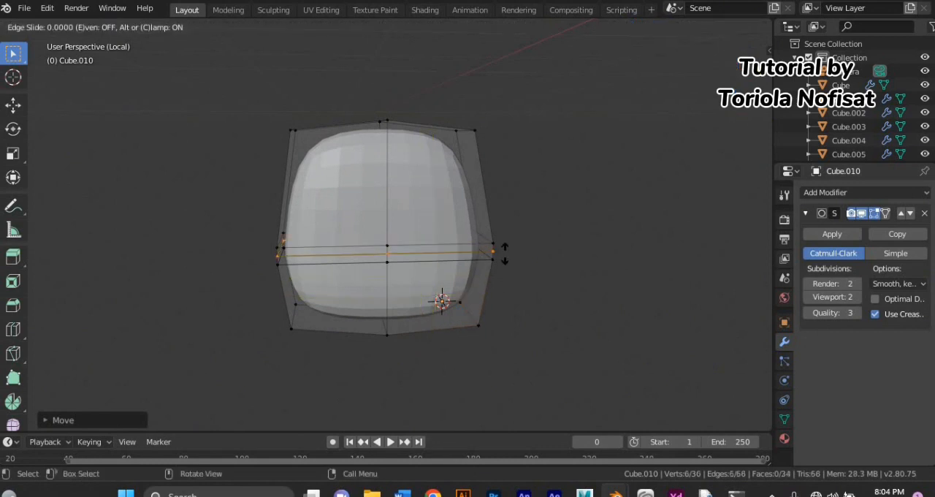
left_click(504, 252)
Step: Reposition the middle vertices of the block's lower loops to shape its face
middle_click_drag(415, 289, 471, 306)
left_click(418, 248)
key("g")
mouse_move(427, 274)
middle_mouse_down()
mouse_move(467, 289)
mouse_move(376, 292)
mouse_move(504, 303)
mouse_move(332, 292)
middle_mouse_up()
left_click(479, 290)
key("g")
left_click(489, 306)
Step: Try to move a group of the block's side vertices
scroll(351, 292, "up", 3)
left_click(707, 27)
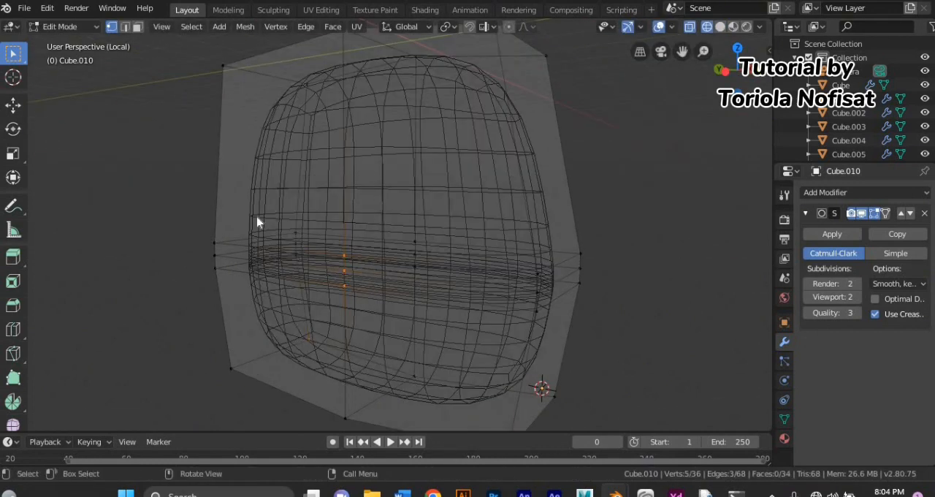
middle_click_drag(256, 221, 292, 229)
left_click(720, 27)
mouse_move(511, 147)
middle_mouse_down()
mouse_move(402, 148)
mouse_move(577, 182)
middle_mouse_up()
key("g")
left_click(358, 151)
key("ctrl+z")
Step: Add a horizontal loop cut above the lower band and reposition vertices selected through the block in wireframe view
key("ctrl+r")
left_click(480, 190)
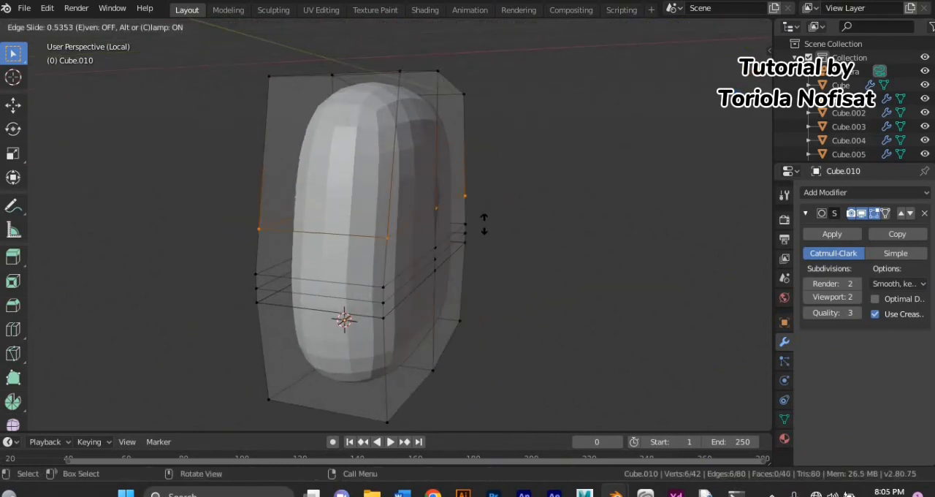
left_click(484, 240)
middle_click_drag(484, 239, 350, 244)
left_click(707, 27)
left_click_drag(358, 210, 413, 293)
middle_click_drag(468, 296, 570, 302)
left_click(720, 27)
middle_click_drag(482, 183, 567, 188)
key("g")
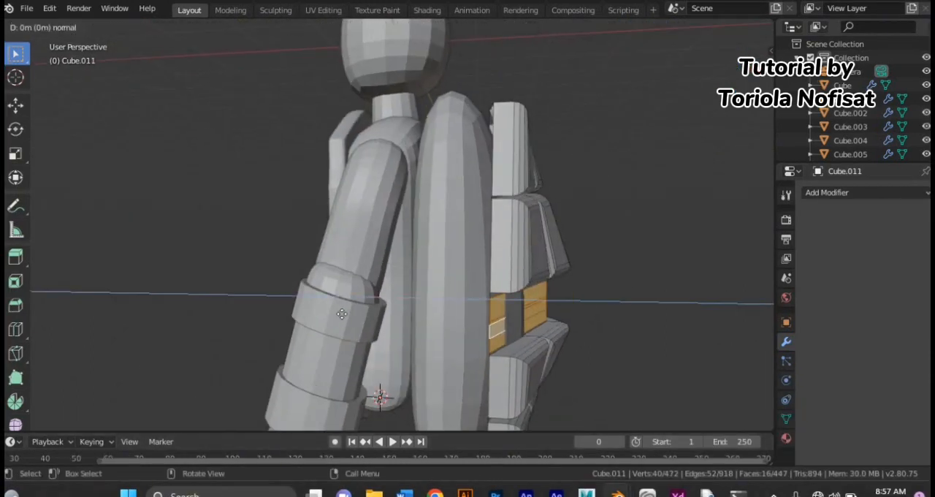
Step: Extrude the middle row of shell plates outward along their normals, bevel them and adjust their position
left_click(367, 312)
middle_click_drag(366, 311, 344, 311)
key("ctrl+b")
left_click(203, 314)
left_click(306, 278)
left_click(495, 159, "alt")
middle_click_drag(452, 237, 328, 238)
key("g")
left_click(382, 243)
Step: Scale the whole plated shell piece and move it along X against the rounded back piece
key("a")
key("s")
left_click(227, 230)
key("g")
key("g")
key("x")
left_click(372, 231)
Step: Scale the rounded back piece along X to fit behind the plated shell, and return to Object Mode
key("Tab")
left_click(442, 248)
key("Tab")
middle_click_drag(241, 211, 372, 219)
key("Tab")
mouse_move(292, 205)
middle_mouse_down()
mouse_move(242, 204)
mouse_move(274, 208)
middle_mouse_up()
key("Tab")
key("s")
key("x")
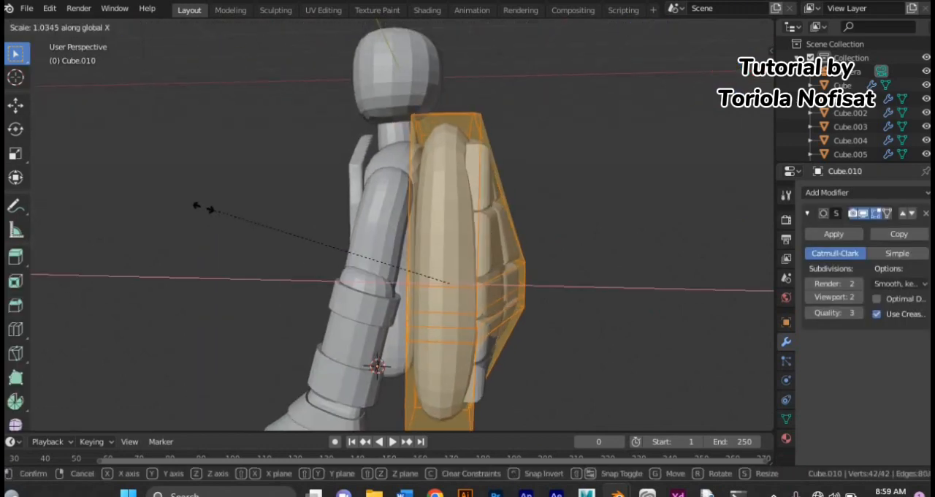
left_click(192, 208)
middle_click_drag(197, 219, 235, 246)
left_click(62, 27)
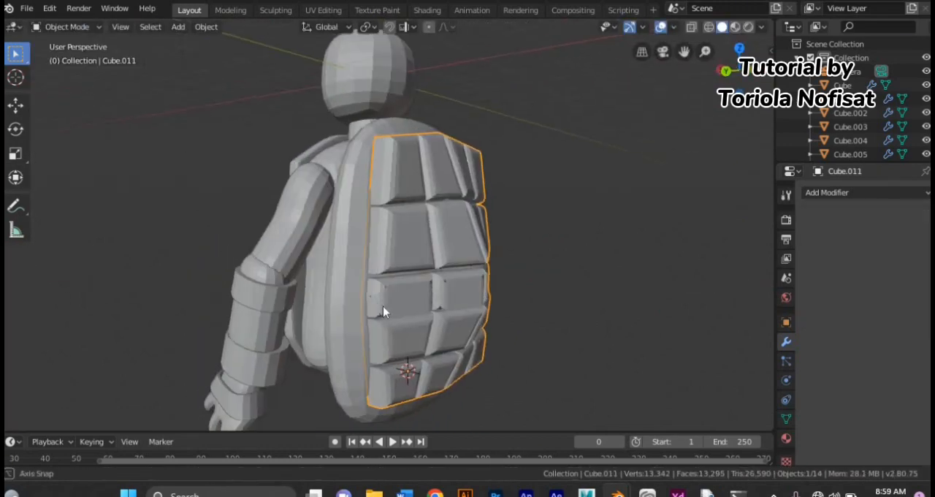
Step: Add a new cube with a level 2 Subdivision Surface modifier and open it in Edit Mode
middle_click_drag(383, 309, 325, 189)
left_click(226, 183)
scroll(326, 190, "down", 2)
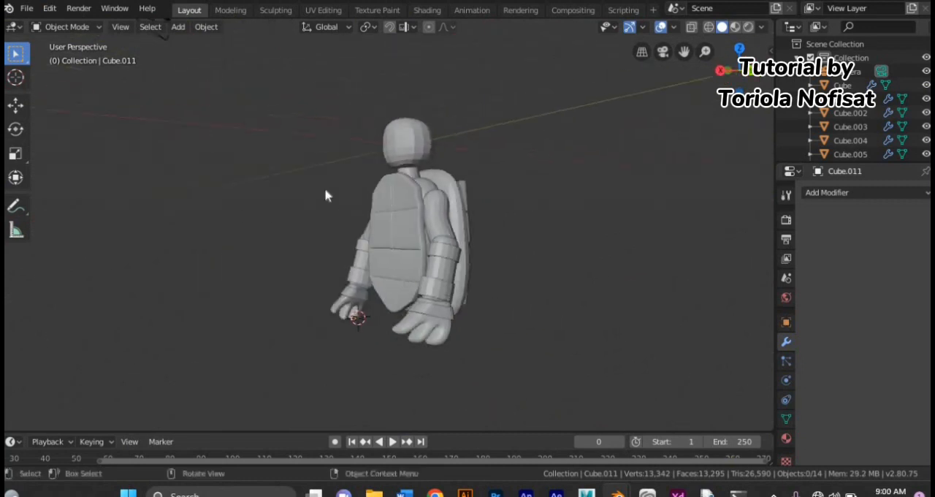
left_click(178, 27)
mouse_move(196, 42)
left_click(323, 57)
middle_click_drag(326, 64, 384, 249)
key("ctrl+2")
key("Tab")
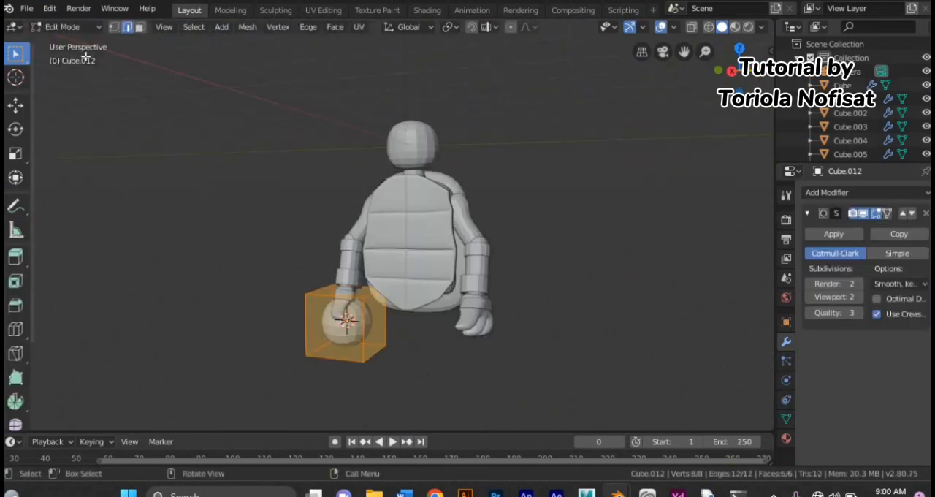
Step: Move the new cube clear of the hand and isolate it in local view
key("g")
left_click(255, 373)
mouse_move(255, 372)
middle_mouse_down()
mouse_move(150, 314)
mouse_move(270, 378)
middle_mouse_up()
scroll(271, 378, "up", 1)
key("KP_Divide")
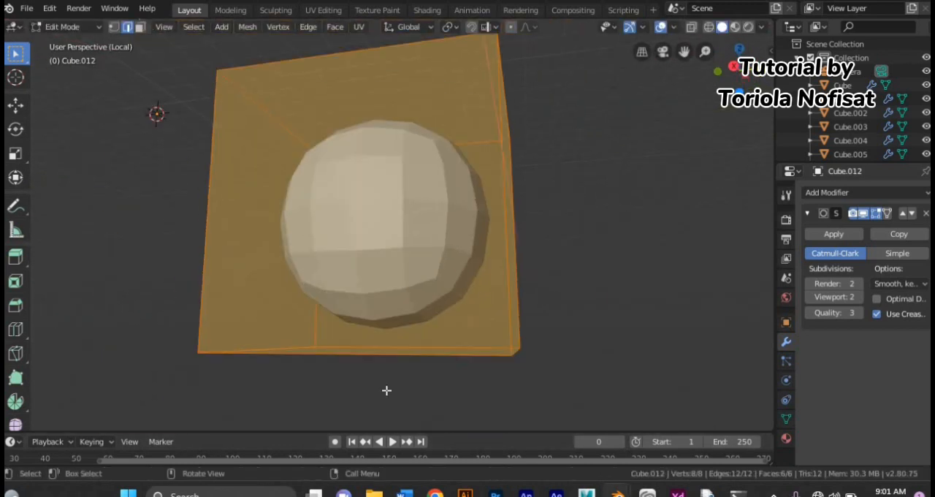
Step: Add a horizontal loop cut slid toward the cube's upper edge and select its bottom face
key("KP_1")
scroll(277, 109, "down", 2)
key("ctrl+e")
key("ctrl+r")
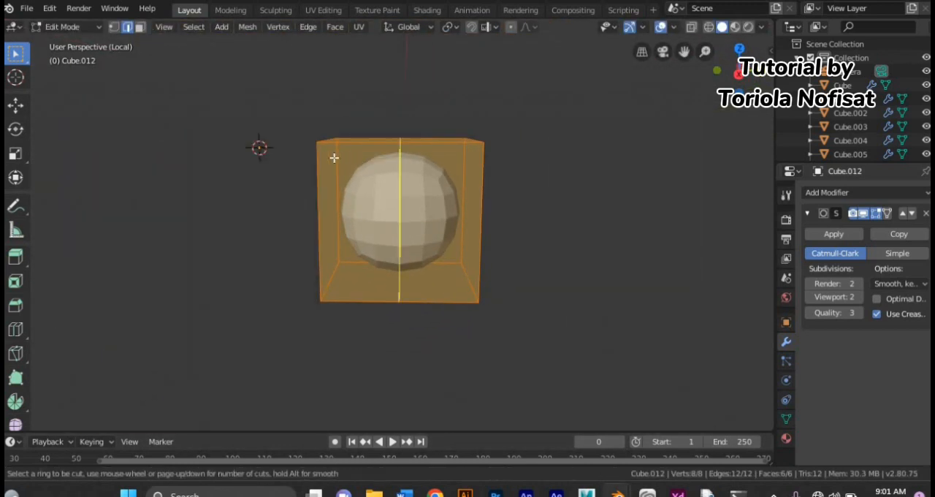
left_click(329, 175)
left_click(440, 157)
middle_click_drag(439, 157, 409, 91)
left_click(140, 27)
left_click(394, 256)
middle_click_drag(395, 256, 405, 321)
Step: Try to extrude the cube's bottom face and scale it along Z
key("e")
left_click(407, 322)
key("ctrl+z")
key("s")
key("z")
left_click(407, 320)
key("ctrl+z")
Step: Lower the cube's bottom face along Z to stretch it into a leg block, and leave local view
key("g")
key("z")
left_click(309, 220)
key("KP_Divide")
middle_click_drag(387, 293, 516, 138)
Step: Scale the whole leg block down uniformly and adjust its width along Y
scroll(426, 280, "up", 3)
scroll(387, 148, "up", 4)
key("a")
key("s")
left_click(382, 148)
key("s")
key("y")
left_click(394, 182)
Step: Move the leg block under one side of the torso and scale it along X
key("g")
left_click(362, 132)
key("g")
key("x")
left_click(361, 133)
key("s")
key("x")
left_click(429, 141)
middle_click_drag(430, 141, 267, 178)
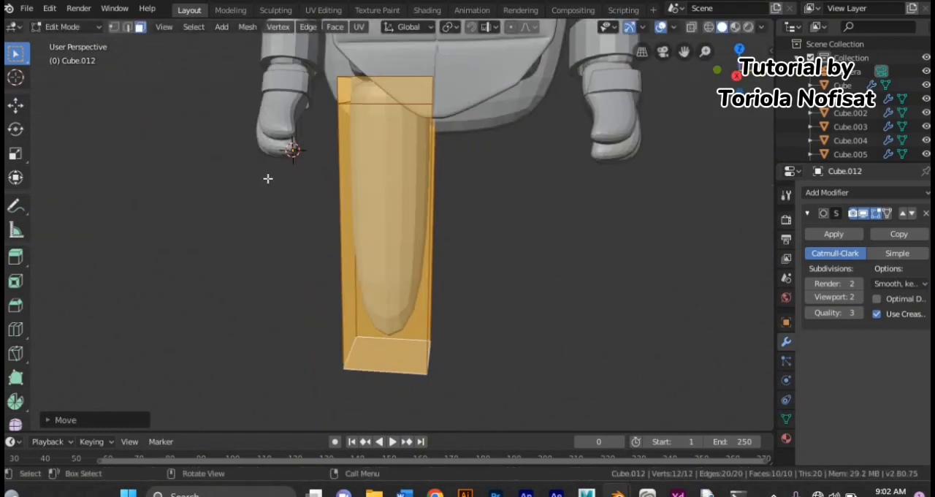
Step: Scale the leg block along Z and raise it into the underside of the torso
scroll(265, 177, "down", 4)
scroll(286, 178, "up", 4)
key("s")
key("x")
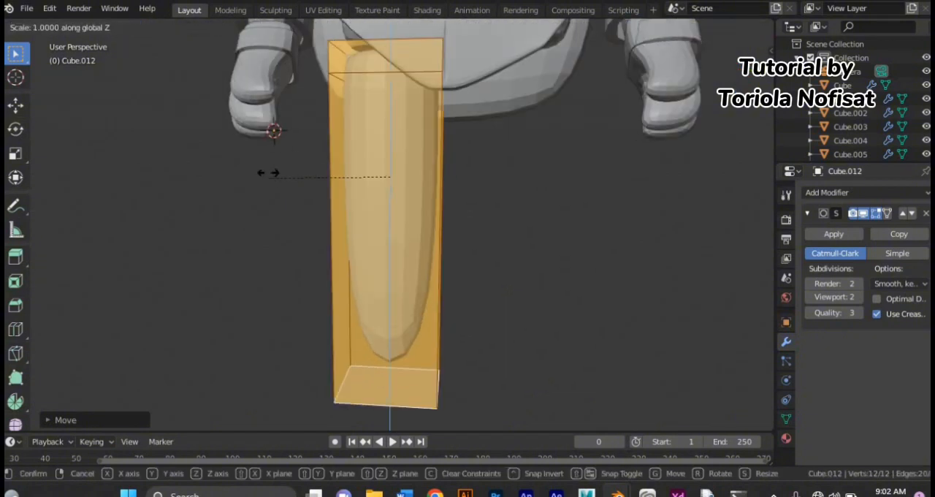
left_click(289, 147)
key("g")
key("z")
left_click(286, 119)
Step: Isolate the leg block in local view and add two horizontal loop cuts across its middle
middle_click_drag(285, 119, 336, 186)
key("KP_Divide")
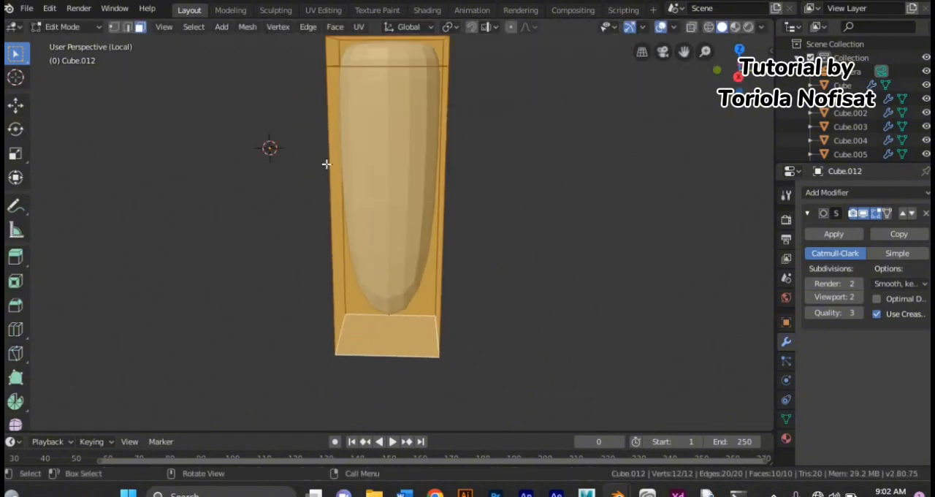
key("ctrl+r")
left_click(321, 139)
left_click(322, 120)
Step: Move the four middle vertices on the leg's outer side outward to bulge the thigh
left_click_drag(274, 120, 329, 296)
key("g")
key("x")
left_click(209, 290)
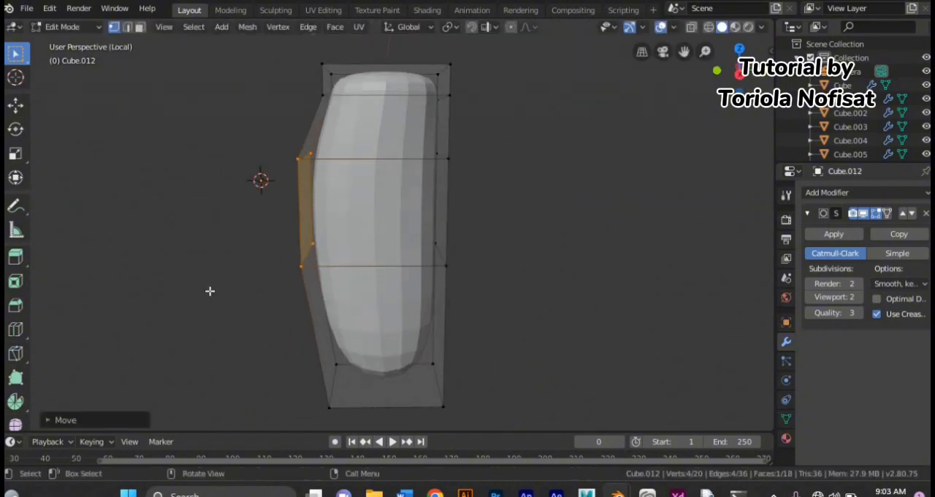
left_click_drag(478, 95, 428, 249)
Step: Add a subdivided cube and move it to the lower end of the thigh
key("KP_Divide")
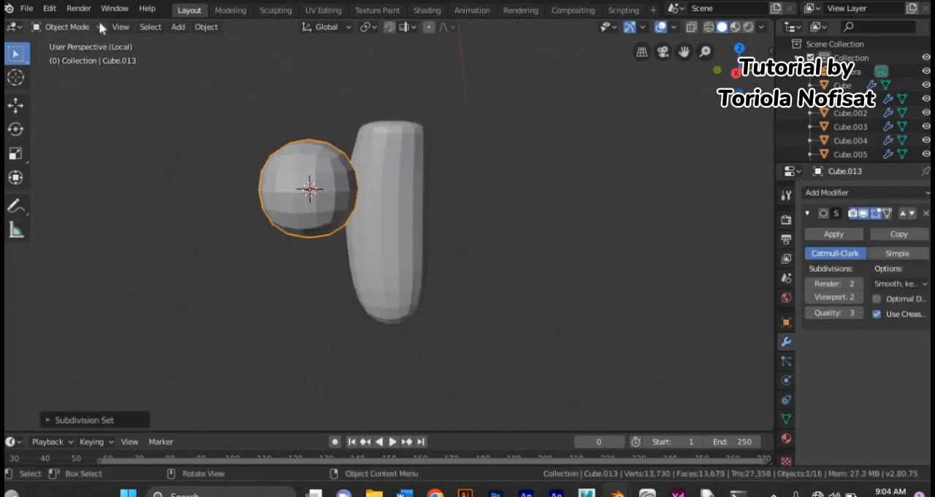
key("Tab")
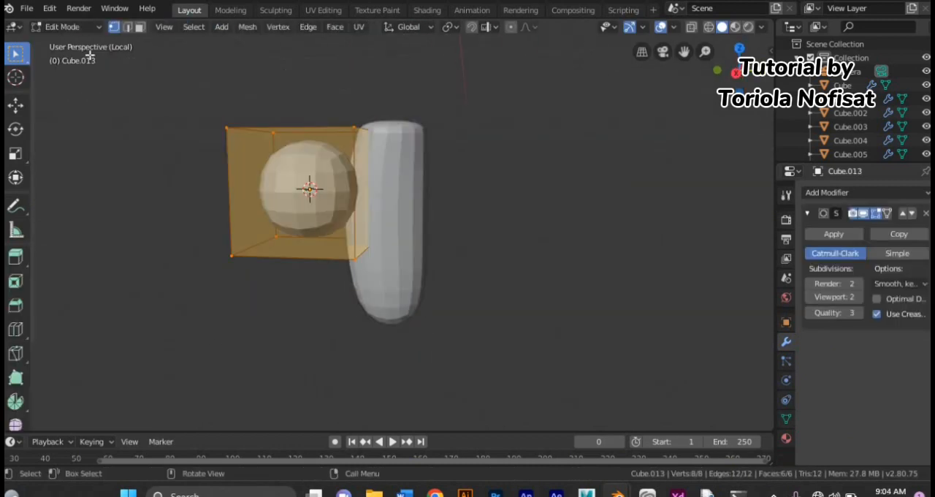
key("g")
left_click(168, 217)
key("g")
middle_click_drag(168, 217, 281, 212)
left_click(146, 228)
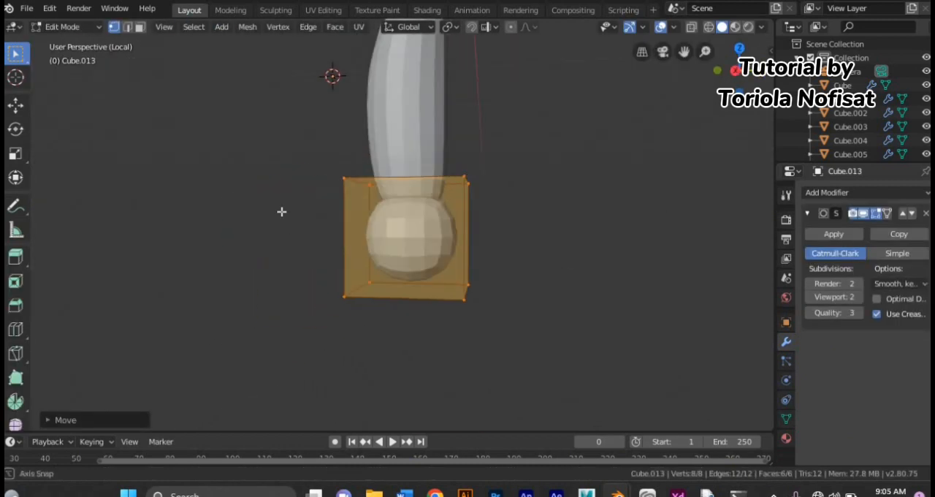
Step: Add a horizontal loop cut to the knee cube, flatten it along Z and shrink it to match the thigh's end
key("ctrl+r")
left_click(351, 232)
left_click(350, 232)
key("s")
key("z")
left_click(317, 218)
key("s")
left_click(304, 220)
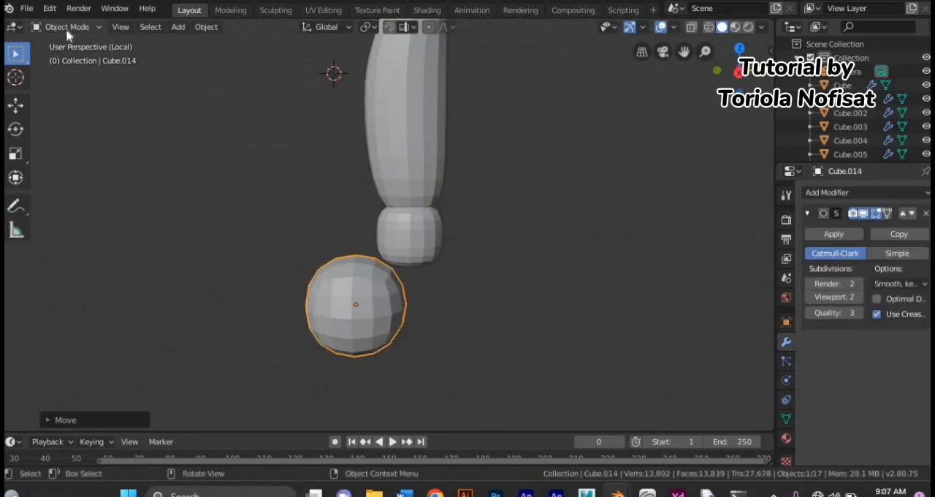
key("Tab")
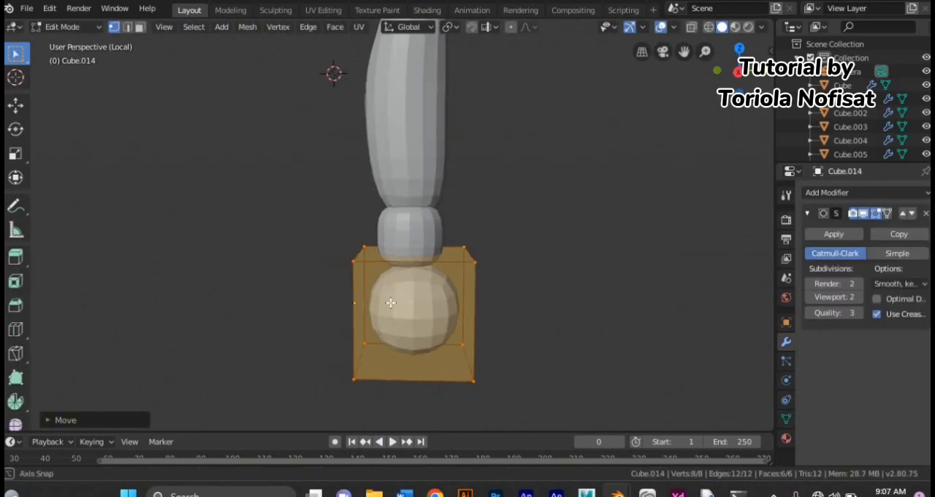
Step: Add a loop cut to the lower-leg cube, then lengthen it along Z and position it below the knee
key("ctrl+r")
left_click(350, 349)
left_click(350, 359)
key("a")
key("s")
key("z")
left_click(325, 405)
middle_click_drag(325, 405, 188, 378)
key("g")
left_click(191, 369)
Step: Extrude the lower end of the shin block
left_click(370, 350)
middle_click_drag(370, 349, 355, 361)
scroll(355, 360, "down", 1)
left_click_drag(349, 222, 381, 268)
key("e")
left_click(407, 48)
Step: Isolate the shin in local view and add a vertical loop cut through its middle
key("KP_Divide")
left_click(325, 308)
scroll(324, 307, "down", 3)
key("KP_Divide")
key("ctrl+r")
left_click(387, 365)
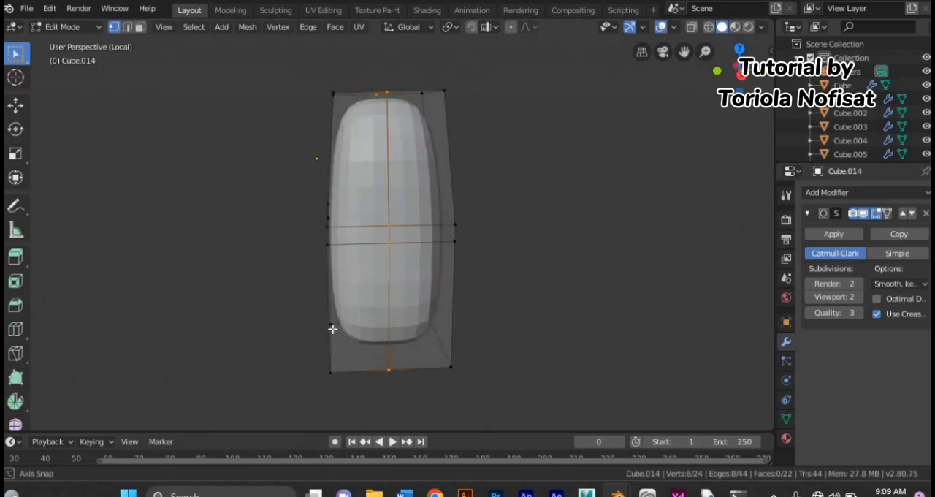
Step: Leave local view, add another horizontal loop cut around the middle of the shin and slide edges into place
key("KP_Divide")
key("ctrl+r")
left_click(424, 182)
left_click(425, 252)
left_click_drag(512, 62, 461, 99)
key("g")
key("g")
left_click(453, 97)
middle_click_drag(453, 97, 394, 235)
Step: Scale up the bottom vertices of the shin so it flares toward the ankle
left_click_drag(469, 174, 526, 254)
scroll(511, 285, "down", 2)
left_click_drag(344, 292, 504, 365)
key("s")
left_click(409, 237)
left_click(376, 235, "shift")
middle_click_drag(368, 237, 321, 243)
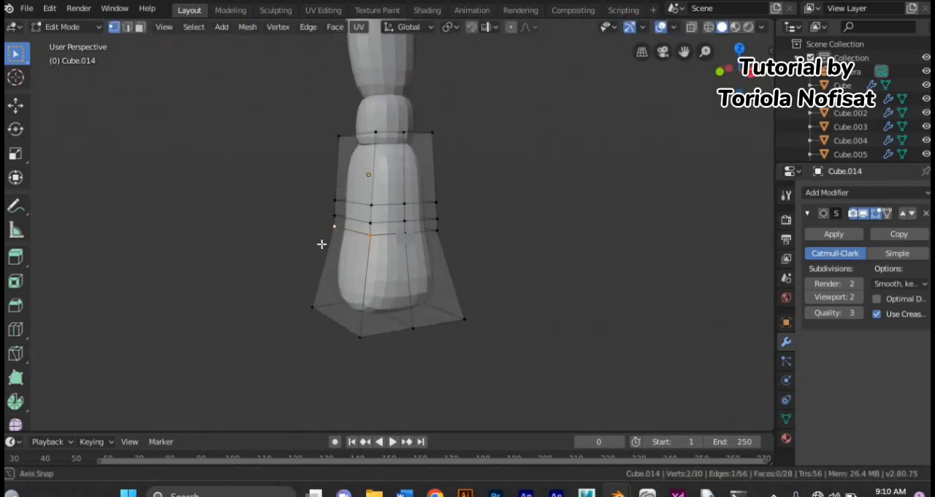
left_click(468, 243)
middle_click_drag(438, 274, 359, 274)
Step: Add a cube with level 2 subdivision for the foot and move it along Y beneath the shin
left_click(180, 27)
left_click(270, 56)
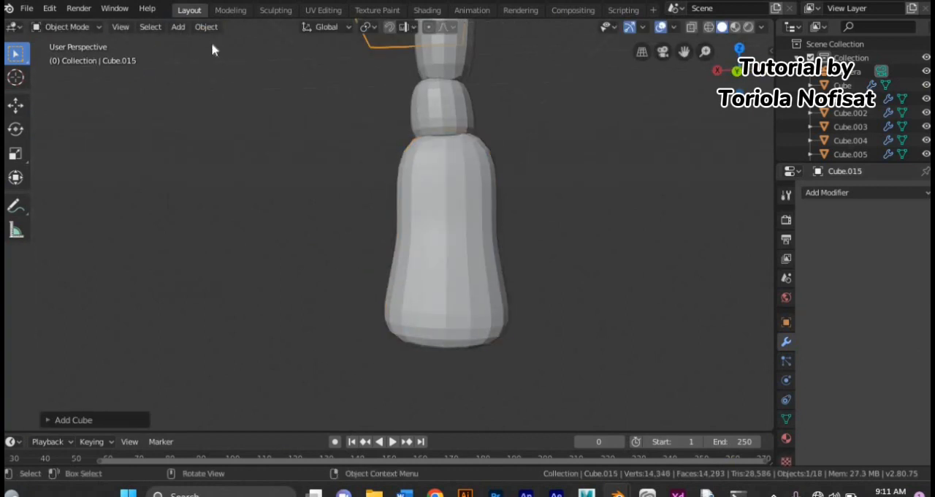
key("ctrl+2")
key("g")
key("y")
left_click(365, 224)
middle_click_drag(365, 234, 387, 278)
Step: Extrude one face of the foot cube and scale the extruded end along X
left_click_drag(292, 245, 357, 428)
key("e")
left_click(271, 360)
middle_click_drag(292, 354, 453, 357)
key("s")
key("x")
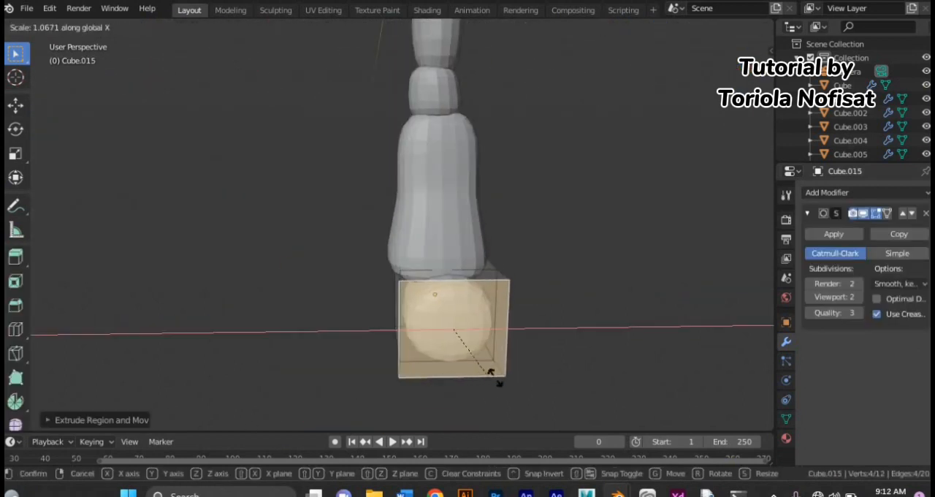
left_click(499, 380)
left_click(526, 384)
middle_click_drag(373, 383, 458, 394)
Step: Move the vertices at one end of the foot block to fit its top against the bottom of the shin
left_click(114, 28)
left_click_drag(314, 223, 376, 272)
key("g")
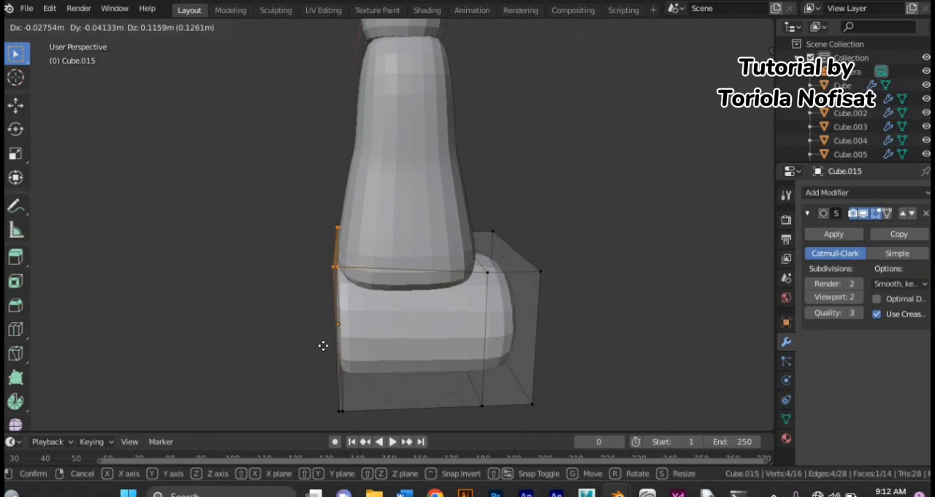
left_click(323, 345)
middle_click_drag(365, 325, 307, 321)
key("g")
middle_click_drag(306, 358, 351, 368)
Step: Reposition further corner vertices of the foot block to shape it around the ankle
key("g")
left_click(389, 251)
key("g")
left_click(597, 328)
key("g")
left_click(532, 175)
Step: Adjust the pairs of top vertices across the front of the foot to shape the slope of the instep
key("a")
left_click(348, 256)
left_click(583, 262, "shift")
key("g")
left_click(545, 346)
left_click(385, 288)
left_click(595, 291, "shift")
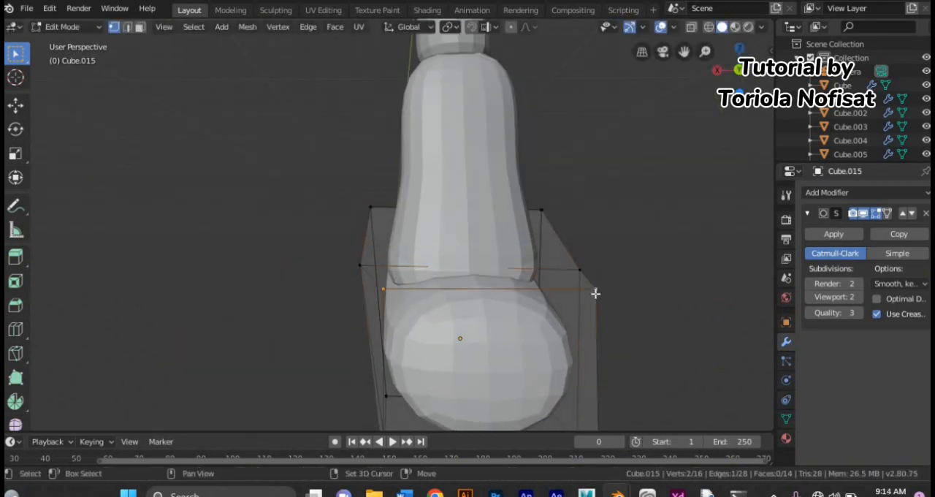
key("g")
Step: Add vertical loop cuts across the foot, forming two narrow strips that separate three toes
key("ctrl+r")
left_click(447, 370)
middle_click_drag(438, 358, 547, 362)
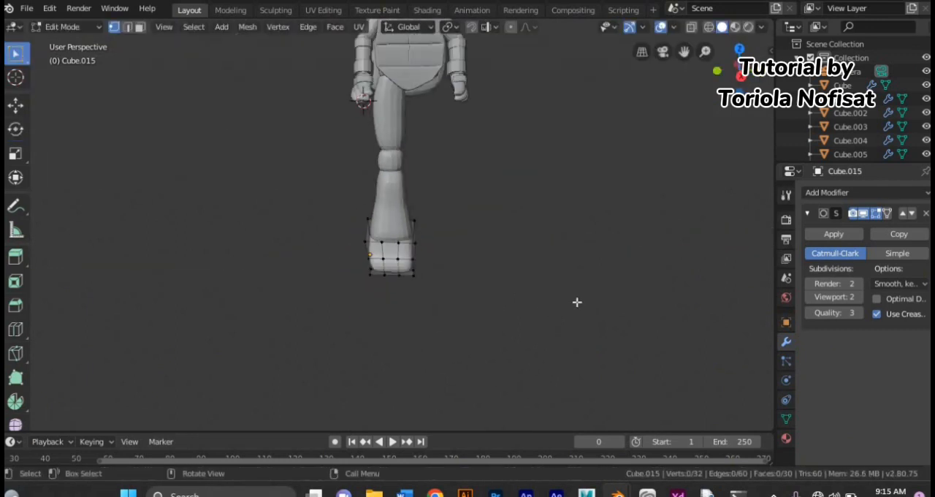
left_click(394, 313)
left_click(492, 351)
Step: Try to extrude the two narrow faces between the toes along X
left_click(385, 333)
left_click(422, 333, "shift")
middle_click_drag(422, 334, 396, 383)
key("e")
key("y")
key("x")
left_click(378, 373)
key("ctrl+z")
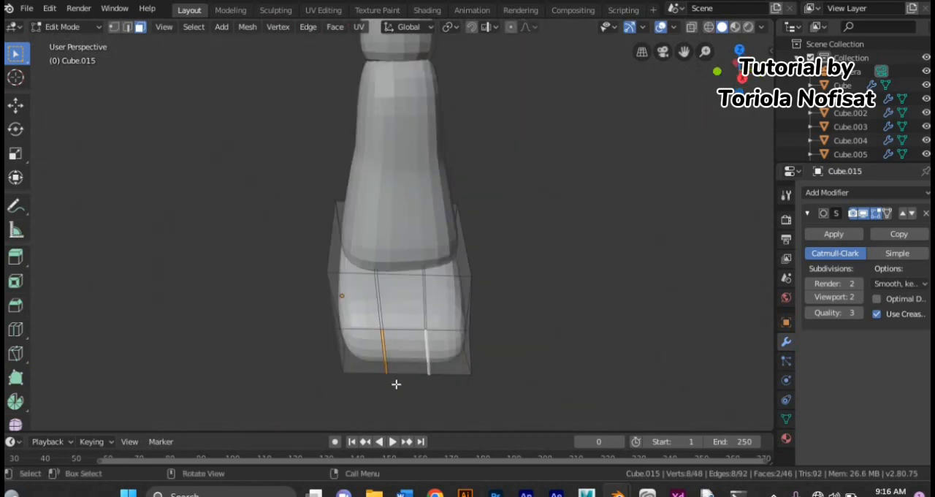
Step: Add a horizontal loop cut across the toes and extrude the narrow strips along X to form the toe gaps
left_click(418, 305)
left_click(418, 305)
left_click(141, 27)
left_click(377, 314)
left_click(380, 316)
left_click(381, 349, "shift")
left_click(381, 349, "shift")
left_click(384, 349, "shift")
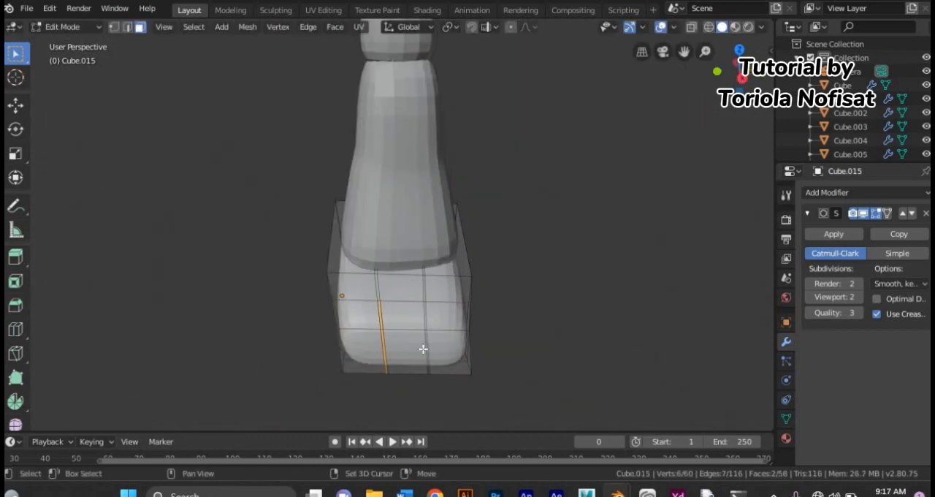
left_click(425, 321, "shift")
left_click(426, 320, "shift")
key("e")
key("x")
left_click(415, 307)
Step: Scale the whole foot mesh to suit the leg and return to Object Mode
middle_click_drag(415, 307, 372, 361)
scroll(370, 317, "down", 8)
key("a")
key("s")
left_click(371, 352)
left_click(100, 27)
left_click(79, 43)
Step: Select the thigh, knee and shin and move them slightly up along Z
left_click(369, 208)
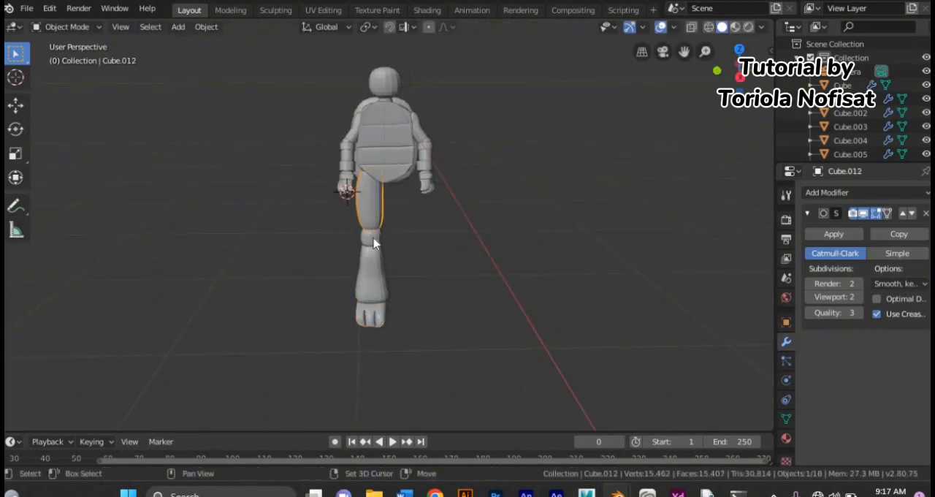
left_click(370, 235, "shift")
left_click(373, 252, "shift")
key("g")
key("z")
left_click(373, 245)
Step: Raise the foot along Z to meet the shin and shift it along Y
left_click(362, 309)
key("g")
key("z")
left_click(358, 287)
key("g")
key("y")
left_click(350, 288)
Step: Scale the foot along Y and shift it along X to align it under the shin
key("s")
key("y")
left_click(338, 290)
left_click(351, 303)
middle_click_drag(351, 303, 204, 299)
left_click(374, 319)
key("g")
key("x")
left_click(379, 317)
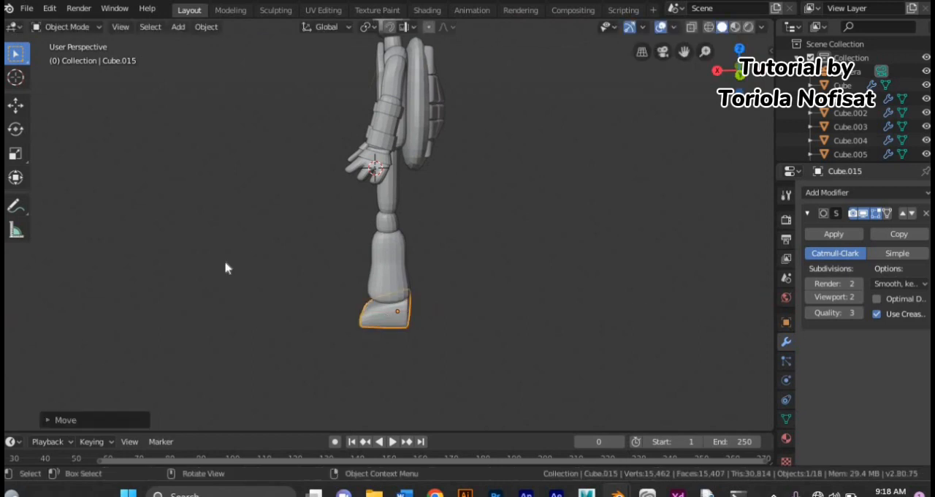
Step: Resize the knee piece and move it along Z
middle_click_drag(226, 267, 368, 213)
left_click(368, 218)
key("s")
left_click(369, 218)
key("g")
key("z")
left_click(324, 274)
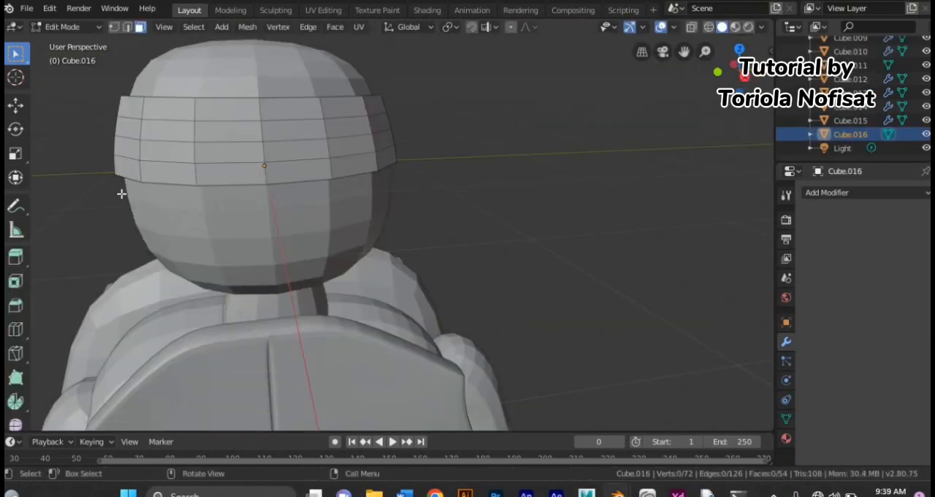
Step: Add vertical loop cuts across the front of the mask band around the head
middle_click_drag(121, 194, 125, 201)
key("ctrl+r")
double_click(260, 229)
key("ctrl+r")
middle_click_drag(263, 229, 234, 219)
left_click(275, 217)
left_click(267, 219)
key("ctrl+z")
key("ctrl+r")
left_click(232, 165)
left_click(232, 165)
Step: Select a block of four faces for each eye area on the front of the mask band and extrude both blocks
middle_click_drag(126, 207, 162, 213)
left_click(140, 30)
left_click(225, 150)
left_click(179, 147, "shift")
left_click(182, 168, "shift")
left_click(221, 170, "shift")
left_click(346, 160, "shift")
left_click(352, 142, "shift")
left_click(323, 164, "shift")
middle_click_drag(263, 221, 267, 236)
key("e")
left_click(264, 225)
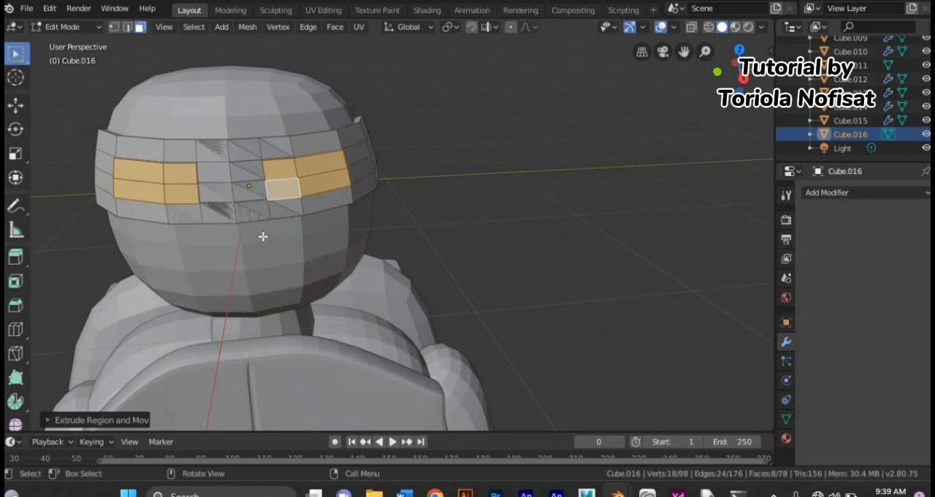
Step: Undo the extrusion of the two eye face blocks on the mask band
left_click(429, 193)
scroll(429, 192, "up", 2)
scroll(359, 270, "down", 2)
mouse_move(358, 271)
middle_mouse_down()
mouse_move(355, 290)
mouse_move(355, 274)
middle_mouse_up()
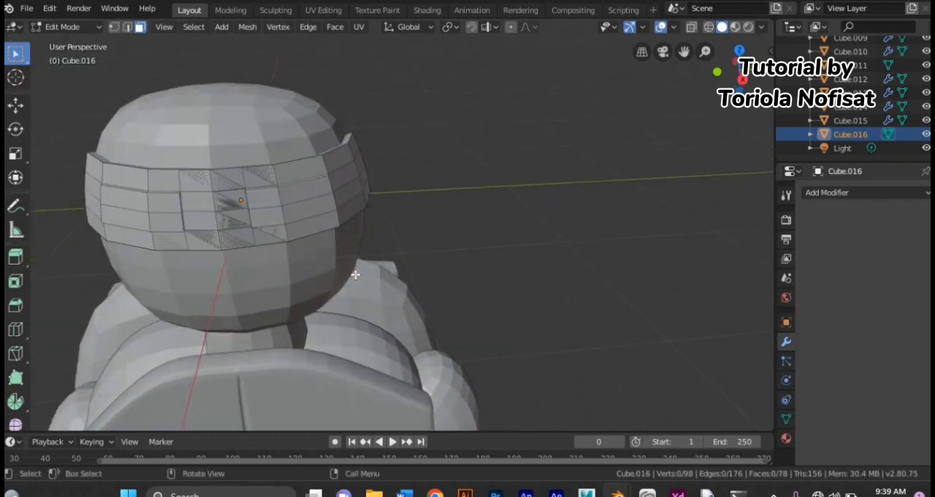
key("ctrl+z")
key("ctrl+z")
Step: Duplicate the selected eye faces in place, separate the copies into a new object and return to Object Mode
key("shift+d")
left_click(264, 200)
key("p")
left_click(264, 199)
left_click(62, 26)
left_click(65, 42)
left_click(167, 216)
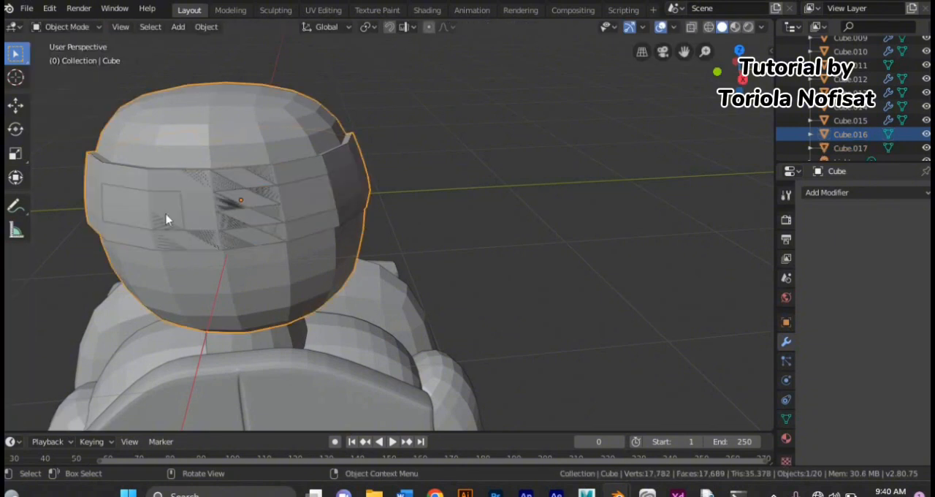
scroll(881, 144, "down", 1)
Step: Extrude all faces of the separated eye object about 0.055 m along X
left_click(850, 134)
left_click(63, 27)
left_click(77, 52)
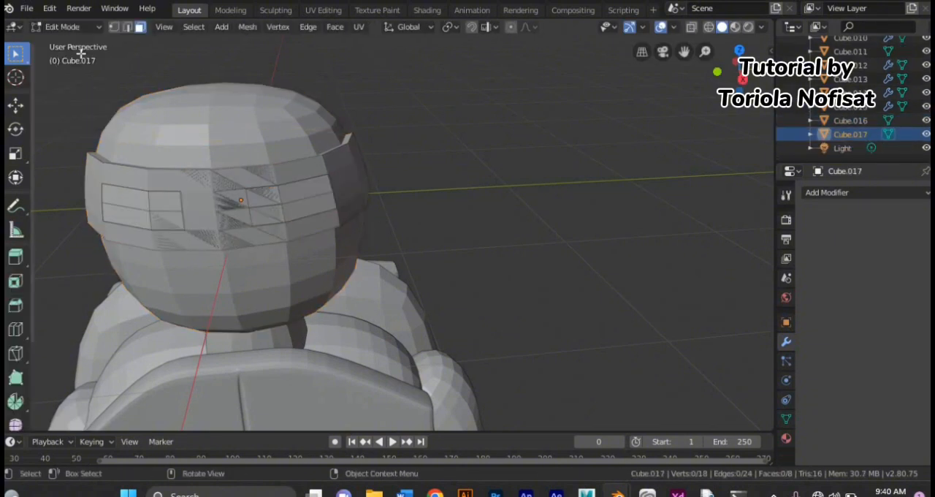
key("a")
key("e")
key("x")
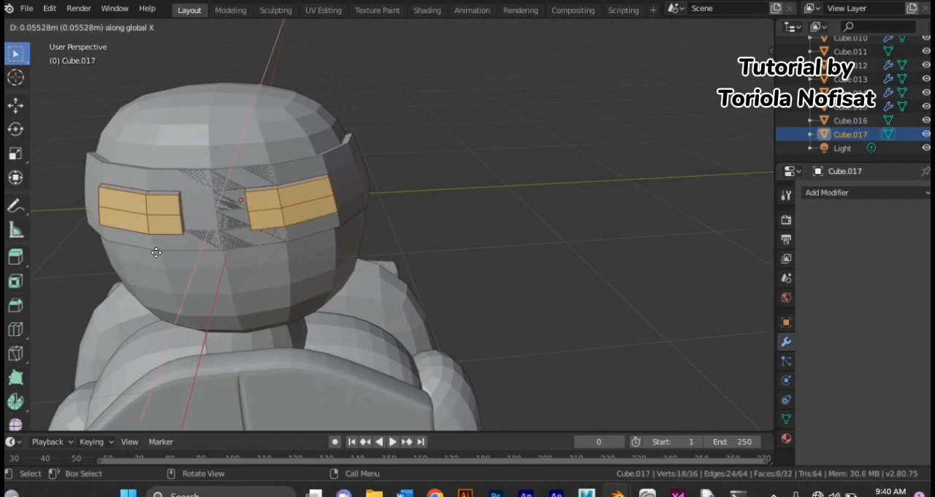
left_click(156, 251)
scroll(156, 251, "up", 2)
scroll(156, 249, "down", 2)
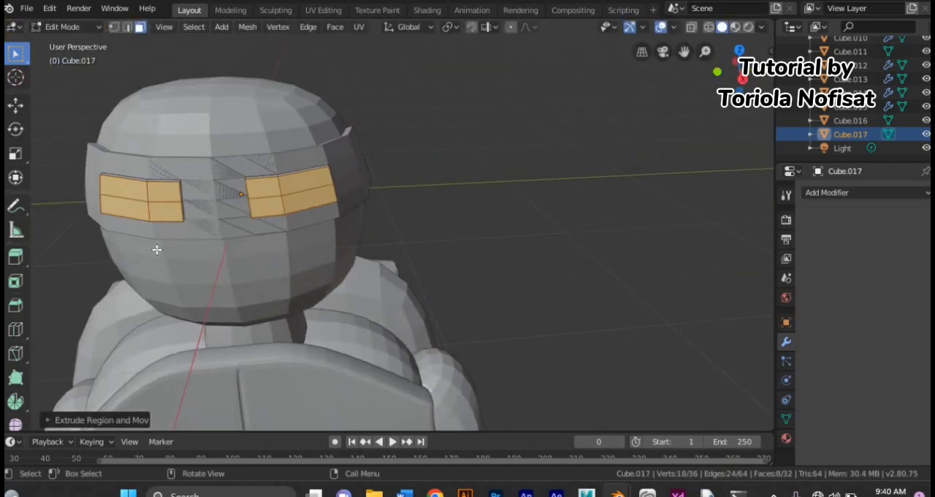
Step: Add a vertical loop cut through the outer half of each eye block
double_click(310, 208)
key("ctrl+r")
double_click(131, 216)
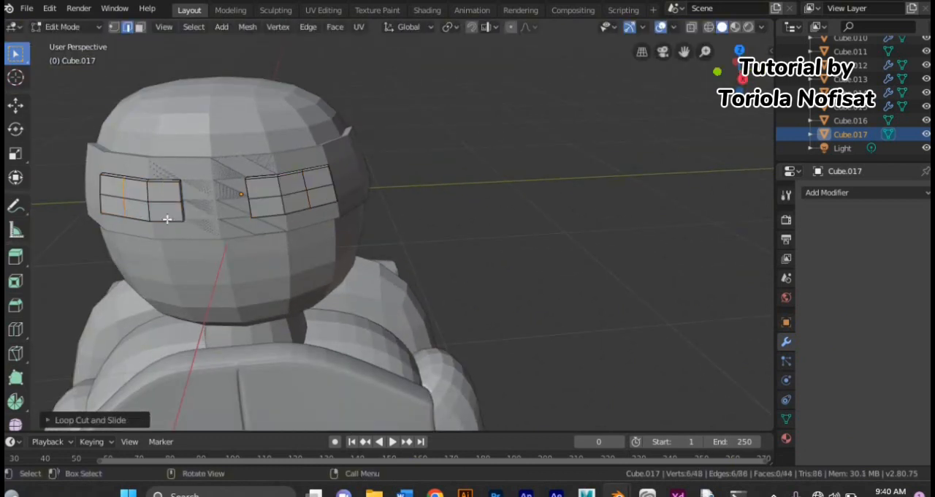
Step: Move the central segment of the horizontal middle edge on the viewer's-right eye down along Z
key("g")
left_click(298, 202)
key("ctrl+z")
key("g")
key("z")
left_click(302, 213)
Step: Add a horizontal loop cut through the upper half of the viewer's-right eye and raise its central edge along Z
key("ctrl+r")
double_click(289, 188)
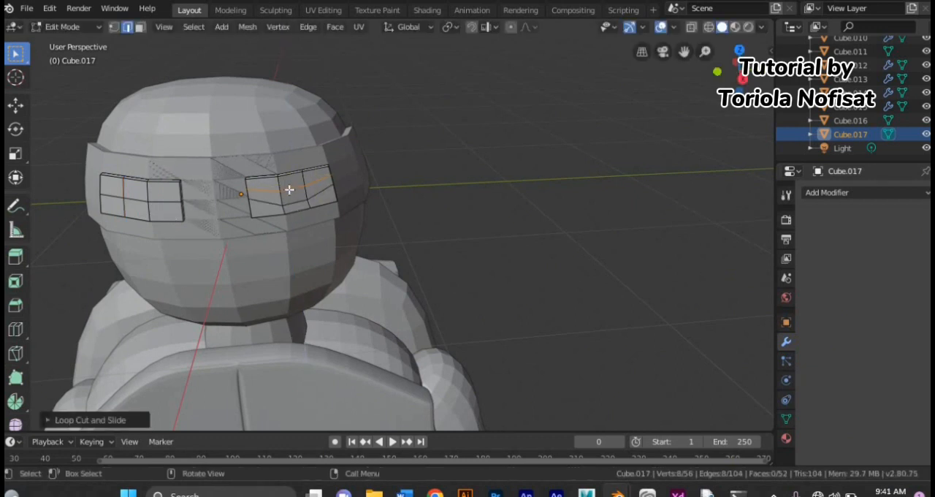
left_click(289, 190)
key("g")
key("z")
left_click(287, 178)
Step: Move the central segment of the horizontal middle edge on the viewer's-left eye down along Z
left_click(141, 200)
key("g")
key("z")
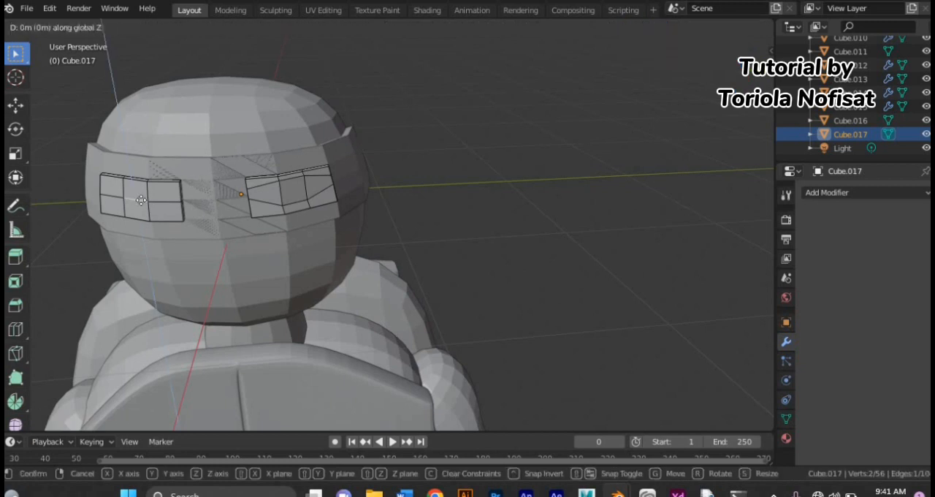
left_click(137, 211)
Step: Add a horizontal loop cut through the upper half of the viewer's-left eye and raise its central edge along Z
double_click(136, 196)
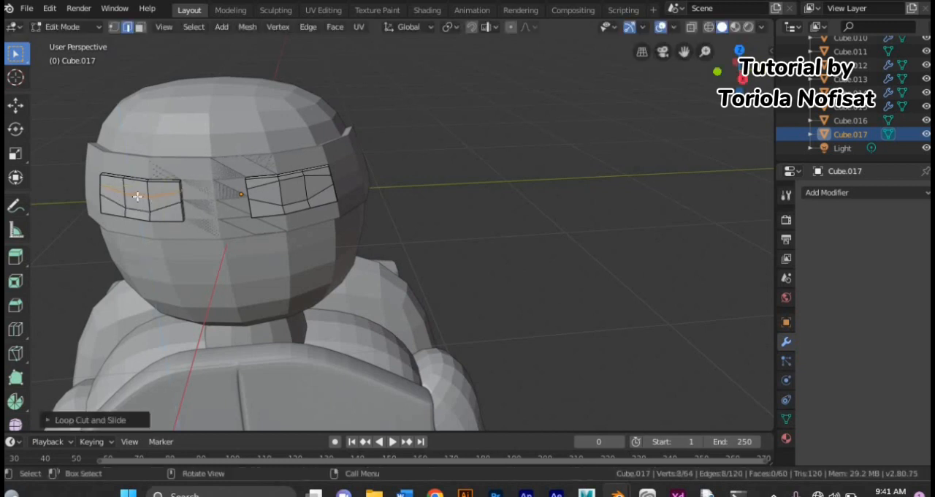
key("g")
key("z")
left_click(137, 183)
middle_click_drag(286, 310, 287, 294)
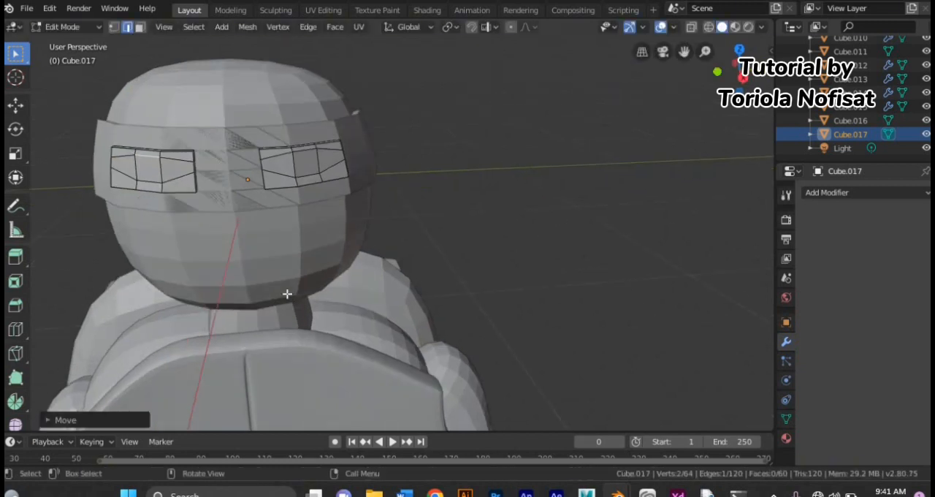
Step: Switch to editing the head mesh and select the two adjacent lower front faces at the mouth area
left_click(82, 28)
left_click(88, 44)
left_click(183, 99)
left_click(82, 29)
left_click(80, 59)
mouse_move(179, 343)
middle_mouse_down()
mouse_move(186, 310)
mouse_move(191, 331)
middle_mouse_up()
scroll(243, 219, "down", 2)
middle_click_drag(243, 219, 262, 244)
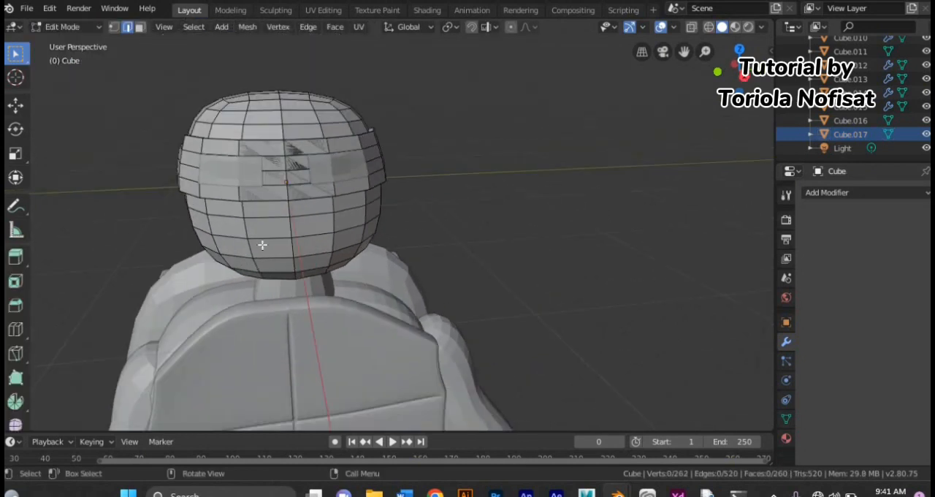
key("3")
left_click(342, 241, "shift")
left_click(247, 247, "shift")
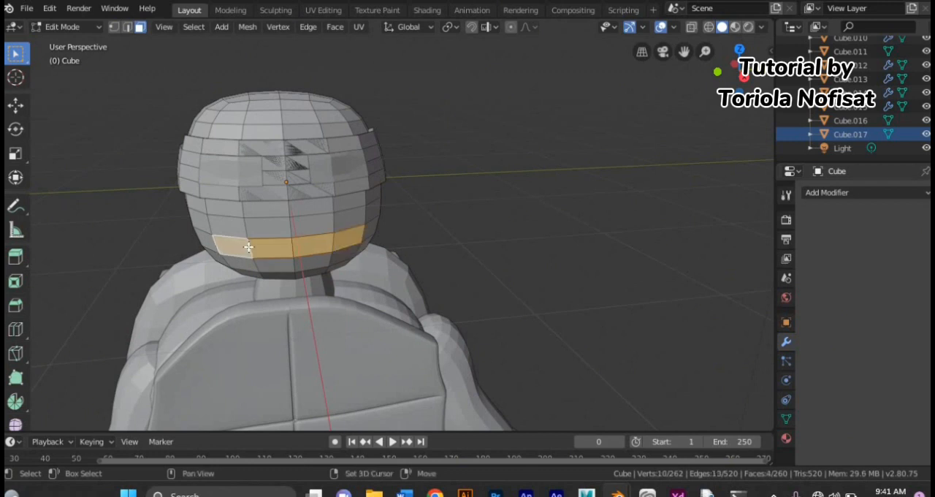
Step: Duplicate the two mouth faces in place, separate them into a new object and return to Object Mode
key("shift+d")
right_click(277, 277)
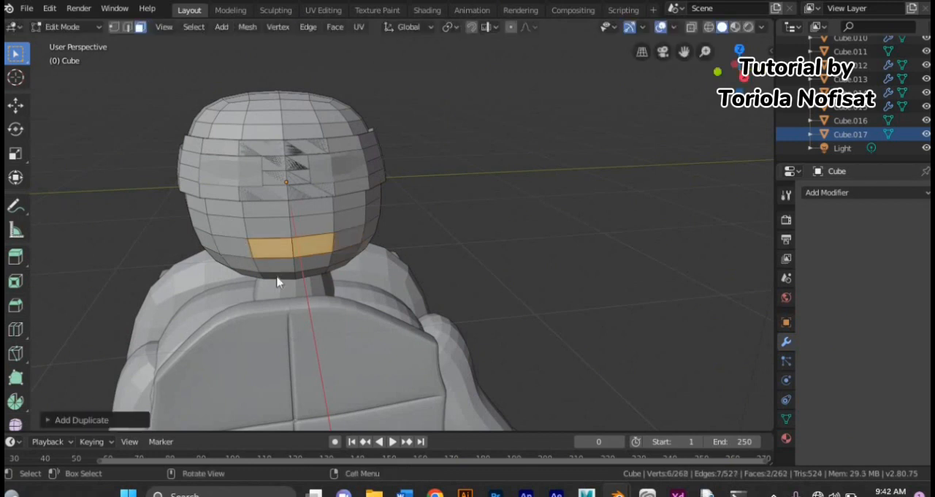
key("p")
left_click(278, 280)
left_click(77, 30)
left_click(75, 41)
scroll(871, 132, "down", 1)
Step: Open the separated mouth object in Edit Mode and resize all its faces
left_click(871, 135)
left_click(71, 28)
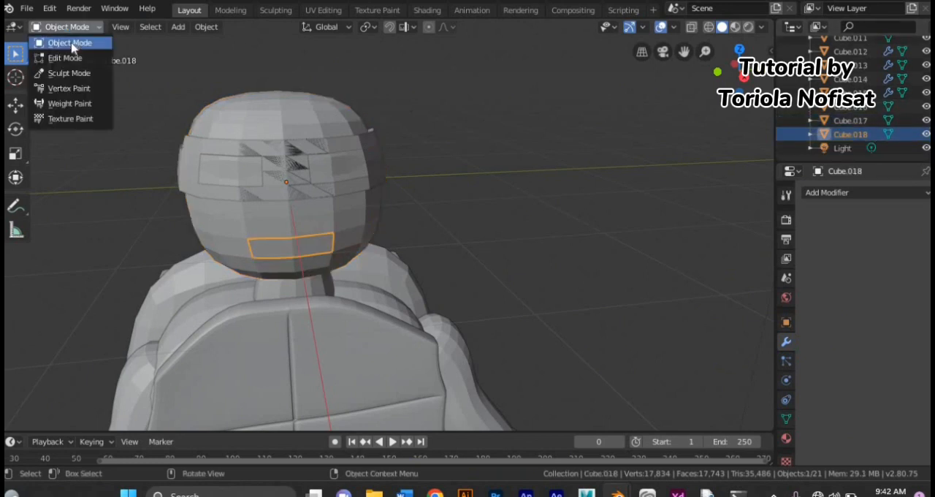
left_click(70, 58)
key("a")
scroll(229, 331, "up", 4)
middle_click_drag(229, 330, 256, 338)
key("s")
left_click(219, 349)
scroll(230, 323, "down", 2)
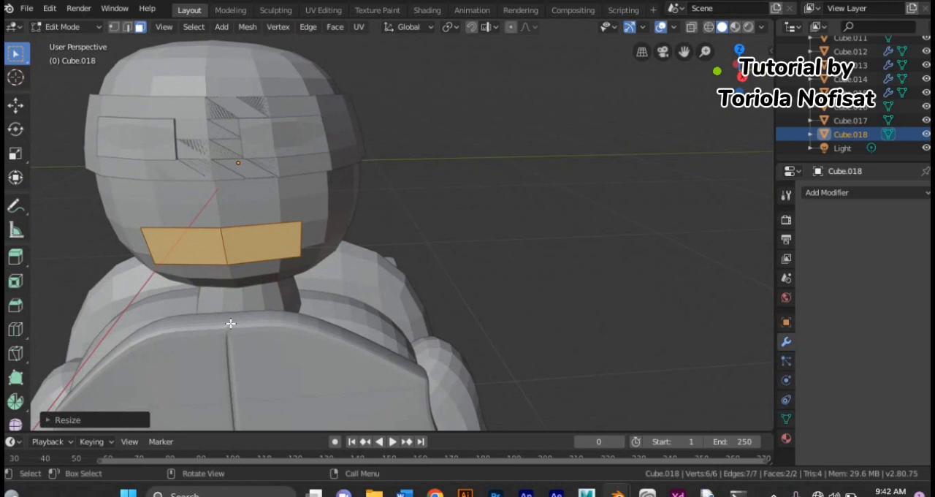
Step: Try to inset the mouth faces and extrude the inner part inward along X
key("g")
key("x")
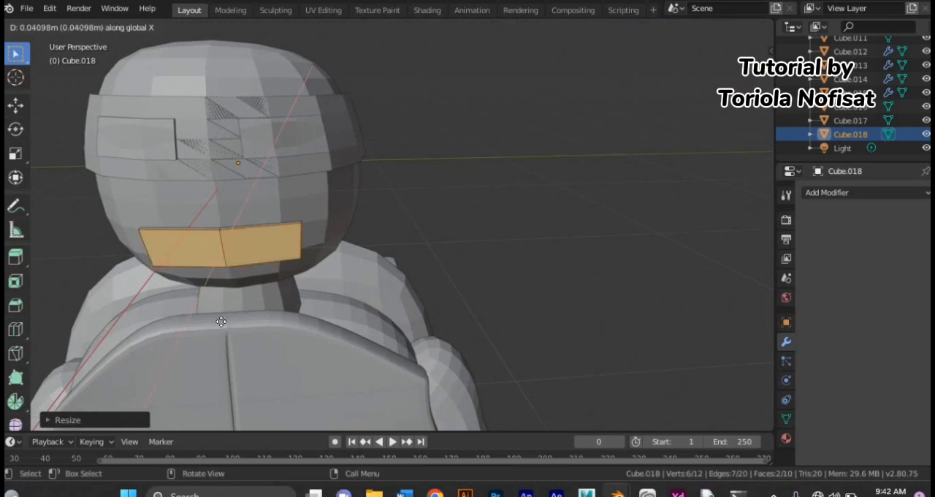
left_click(221, 319)
key("i")
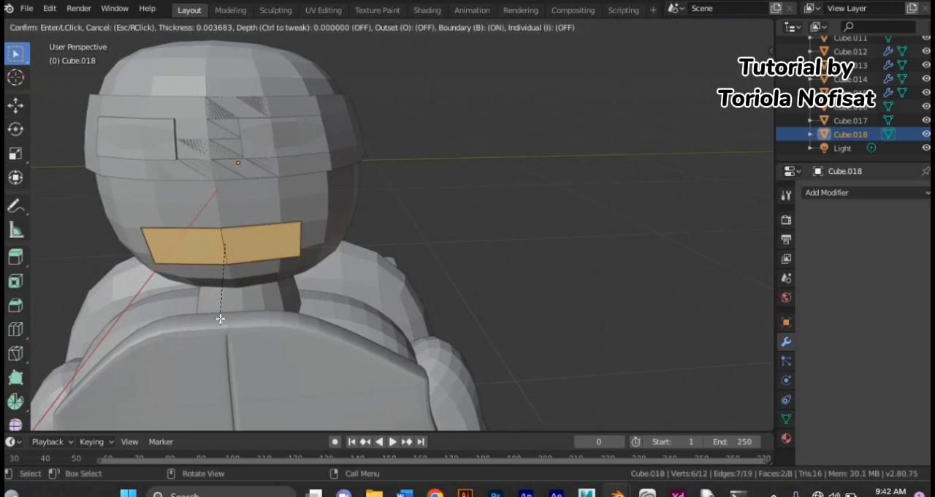
left_click(219, 315)
key("e")
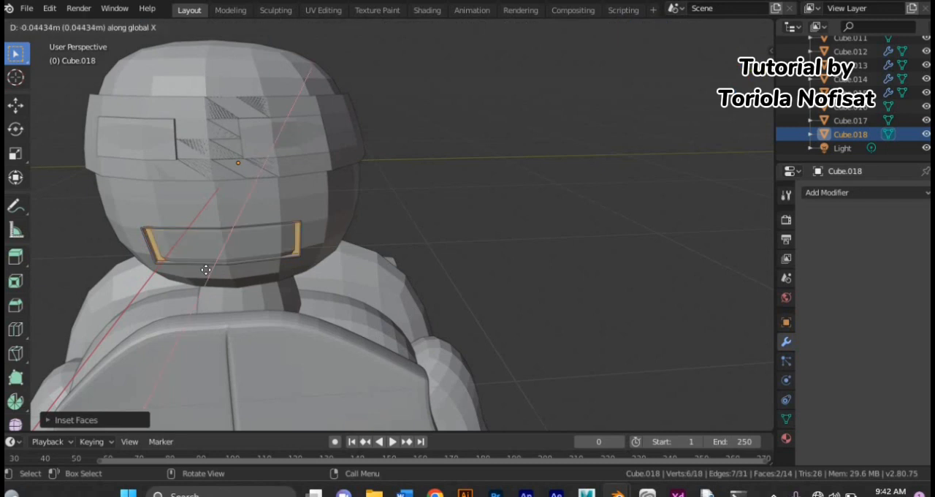
left_click(208, 268)
middle_click_drag(208, 269, 117, 285)
key("ctrl+z")
key("ctrl+z")
Step: Resize the mouth faces again and extrude them along X to thicken the mouth piece
key("s")
left_click(236, 278)
key("e")
key("x")
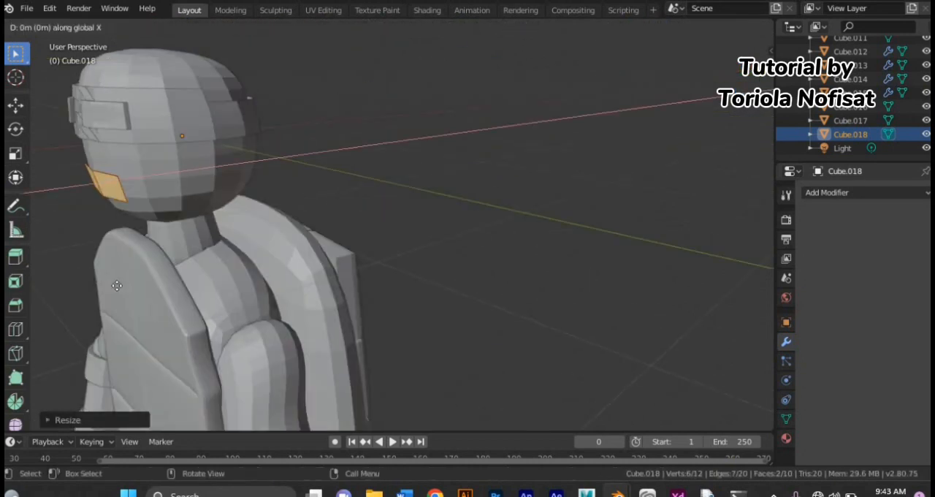
left_click(117, 286)
key("g")
key("x")
left_click(117, 285)
Step: Try to move the top middle vertex of the mouth piece
left_click(383, 291)
middle_click_drag(383, 291, 461, 297)
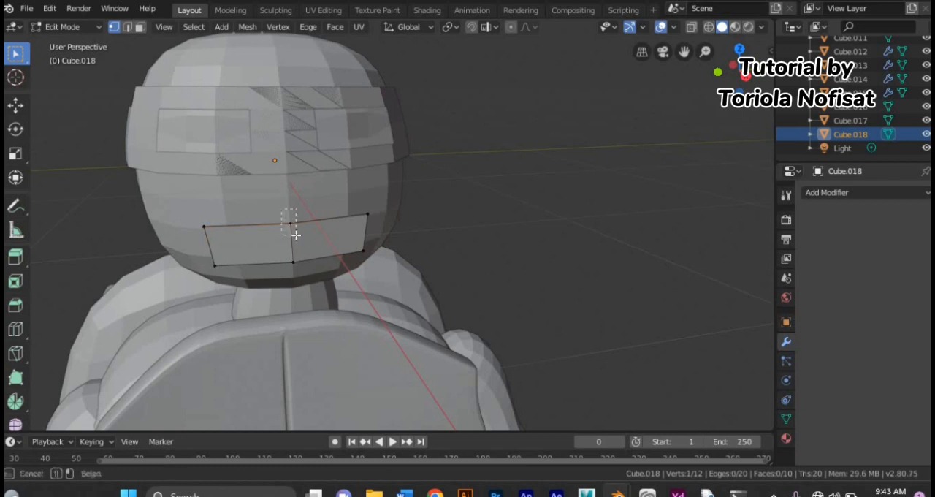
left_click(710, 28)
left_click(721, 27)
key("g")
left_click(527, 203)
key("ctrl+z")
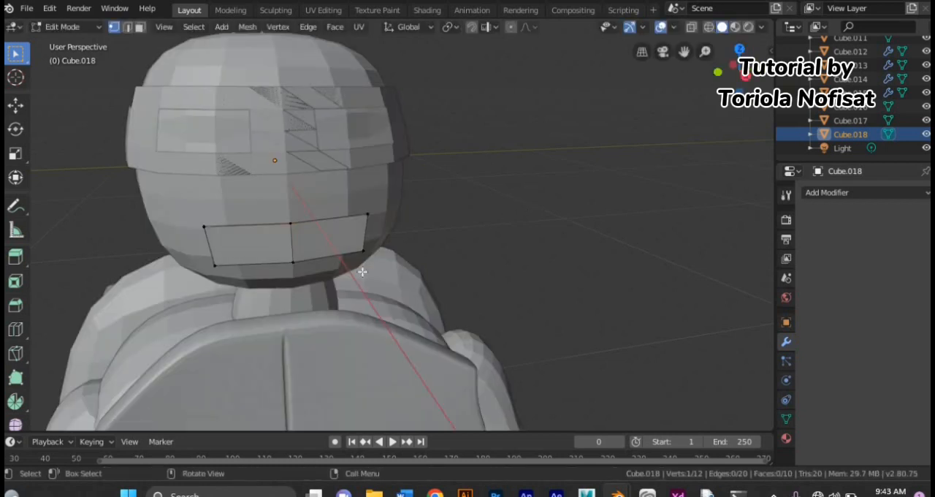
Step: Add a horizontal loop cut around the middle of the mouth piece
middle_click_drag(358, 271, 444, 272)
scroll(444, 272, "up", 2)
middle_click_drag(504, 301, 395, 251)
key("g")
key("z")
left_click(403, 255)
left_click(410, 219)
left_click(410, 219)
Step: Move the two upper corners of the mouth piece inward toward its centre
left_click_drag(138, 177, 195, 206)
middle_click_drag(212, 208, 166, 206)
key("g")
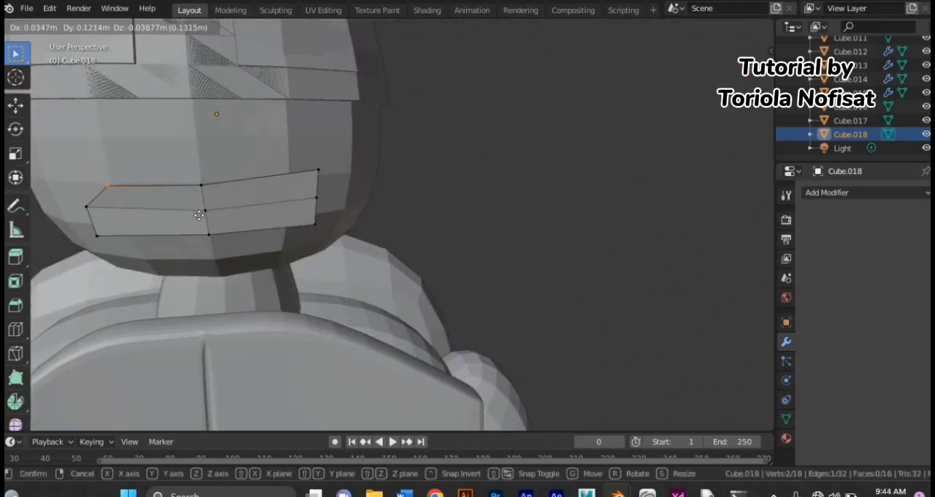
left_click(199, 216)
left_click_drag(282, 144, 333, 188)
mouse_move(333, 202)
middle_mouse_down()
mouse_move(298, 188)
mouse_move(331, 214)
middle_mouse_up()
key("g")
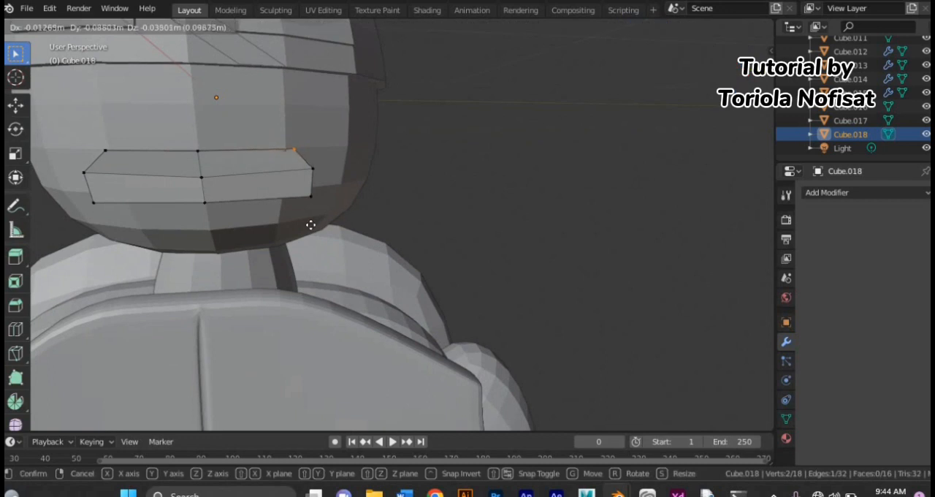
left_click(313, 224)
Step: Move the two lower corners of the mouth piece inward to give it tapered ends
left_click_drag(294, 188, 329, 204)
middle_click_drag(212, 196, 140, 186)
middle_click_drag(209, 213, 267, 213)
key("g")
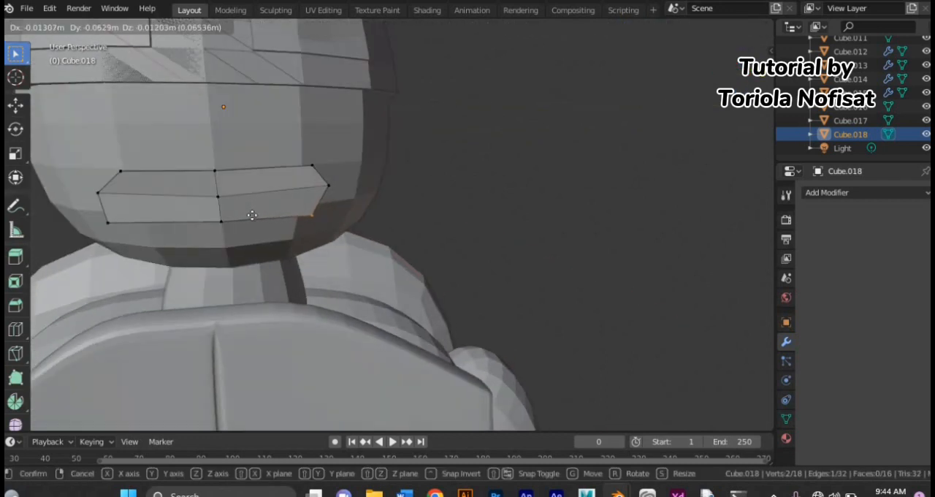
left_click(252, 215)
left_click_drag(97, 215, 120, 235)
middle_click_drag(248, 213, 323, 219)
middle_click_drag(424, 257, 351, 254)
key("g")
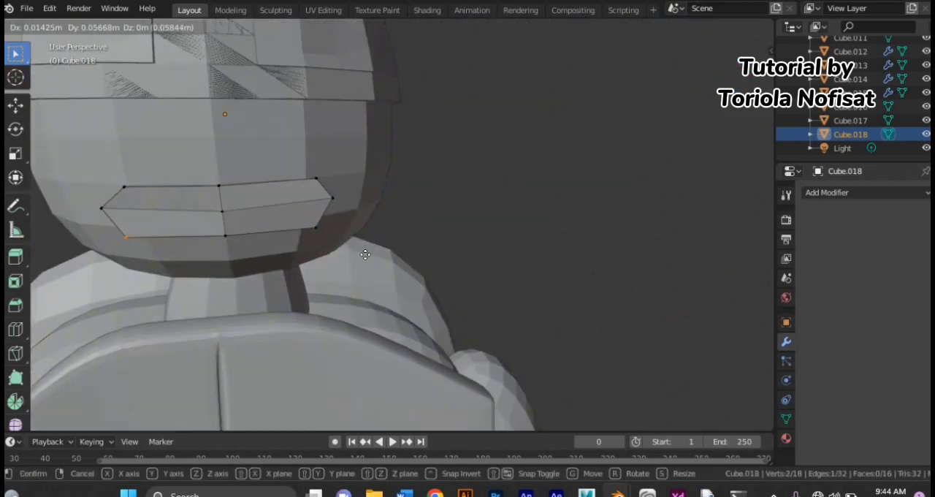
left_click(365, 252)
Step: Leave Edit Mode, deselect everything and save the file
scroll(455, 260, "down", 3)
key("Tab")
left_click(95, 206)
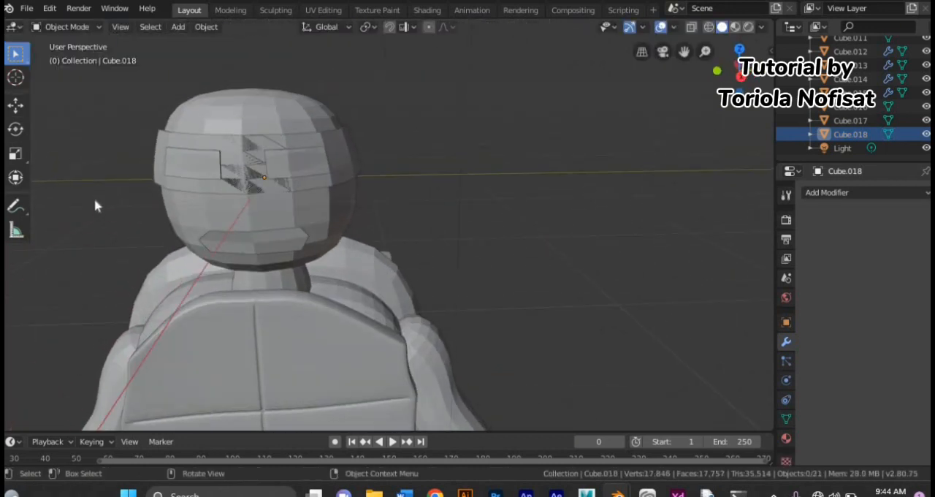
scroll(96, 204, "down", 6)
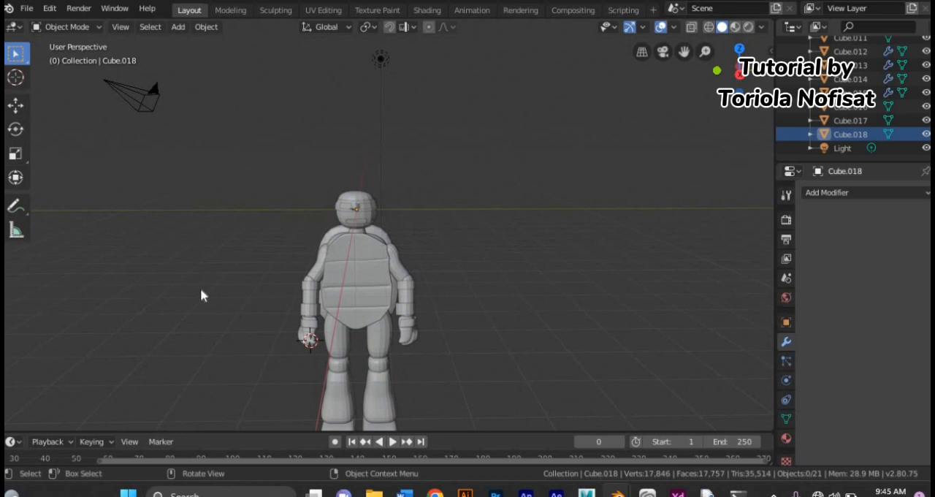
key("ctrl+s")
left_click(774, 494)
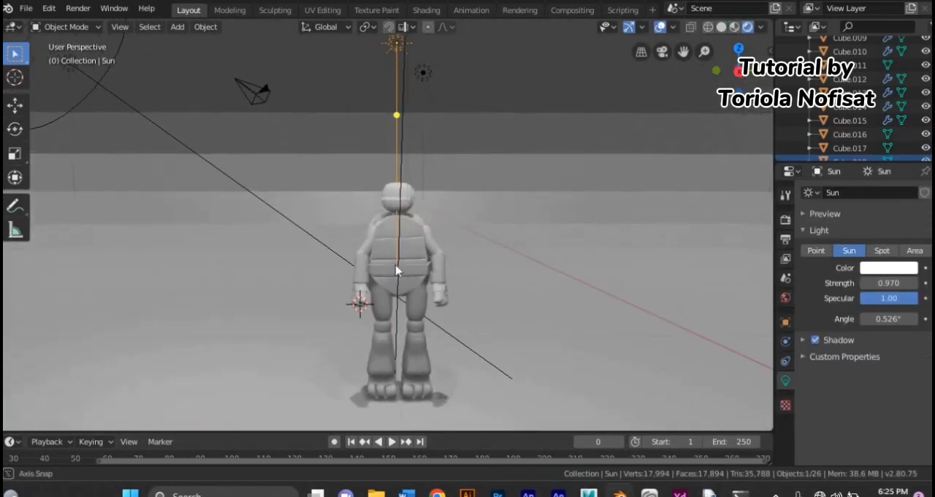
Step: Give the head a material with a green base color
middle_click_drag(395, 270, 392, 208)
left_click(391, 206)
left_click(785, 439)
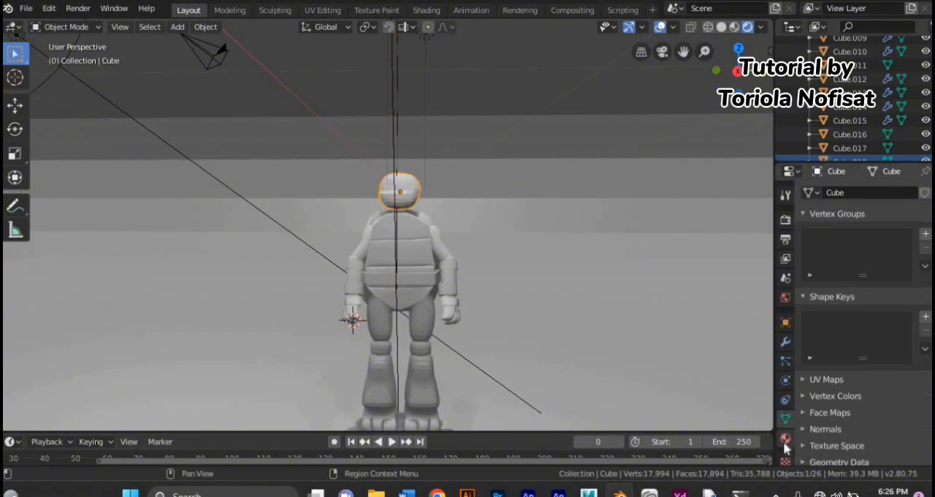
left_click(893, 390)
left_click(817, 215)
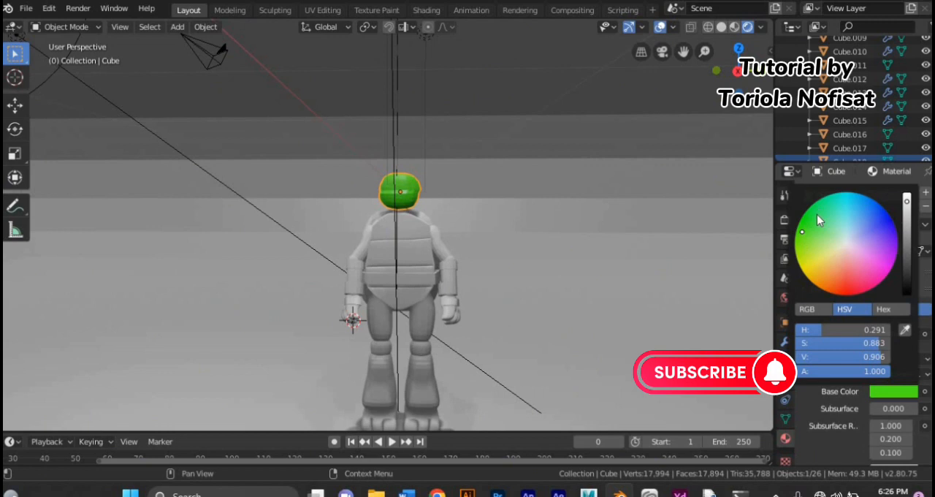
Step: Create materials for the arms and hands and apply the head's green to them
left_click(400, 248)
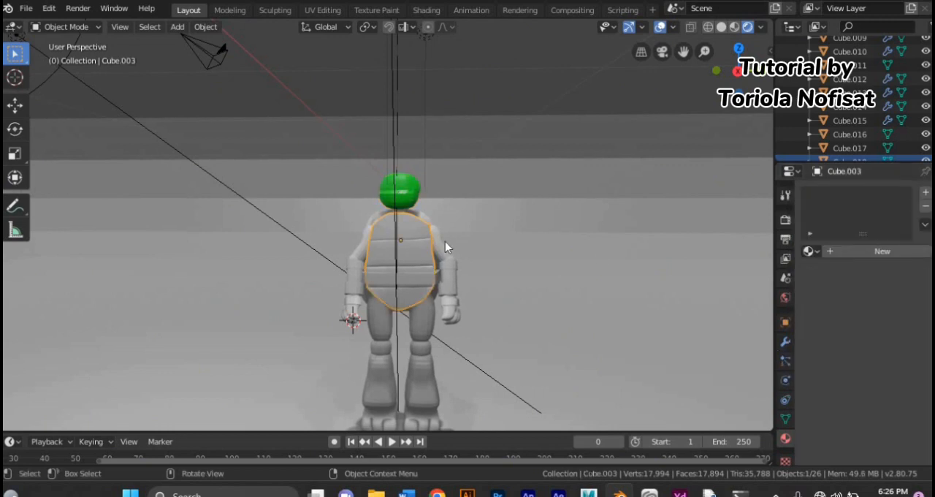
left_click(876, 251)
left_click(447, 314)
left_click(880, 252)
key("ctrl+s")
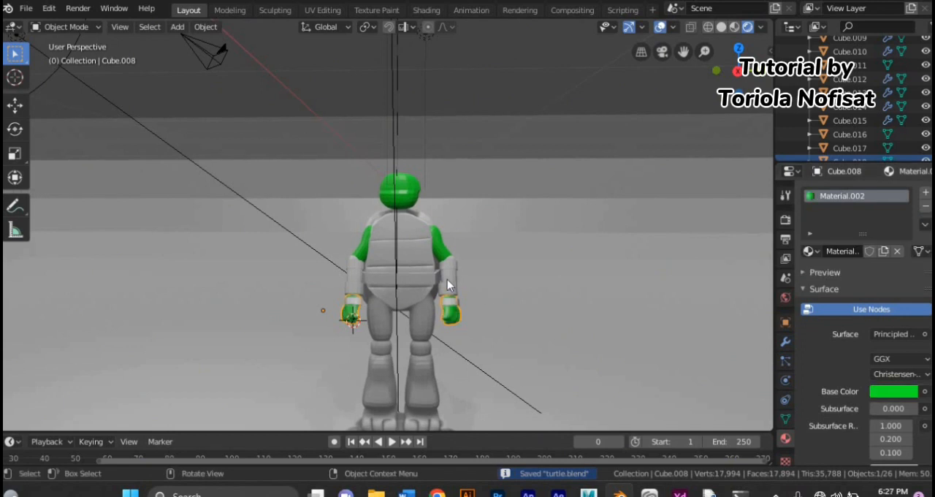
left_click(447, 282)
left_click(891, 252)
key("ctrl+v")
Step: Create materials for the upper and lower legs and paste the copied green material into them
left_click(426, 329)
left_click(875, 252)
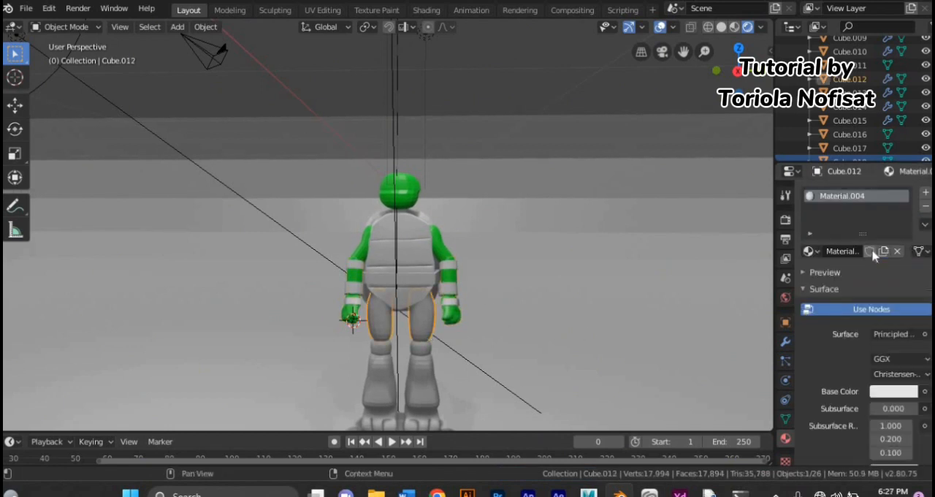
left_click(925, 224)
left_click(856, 268)
left_click(384, 377)
left_click(878, 251)
left_click(925, 225)
left_click(856, 269)
scroll(423, 387, "down", 1)
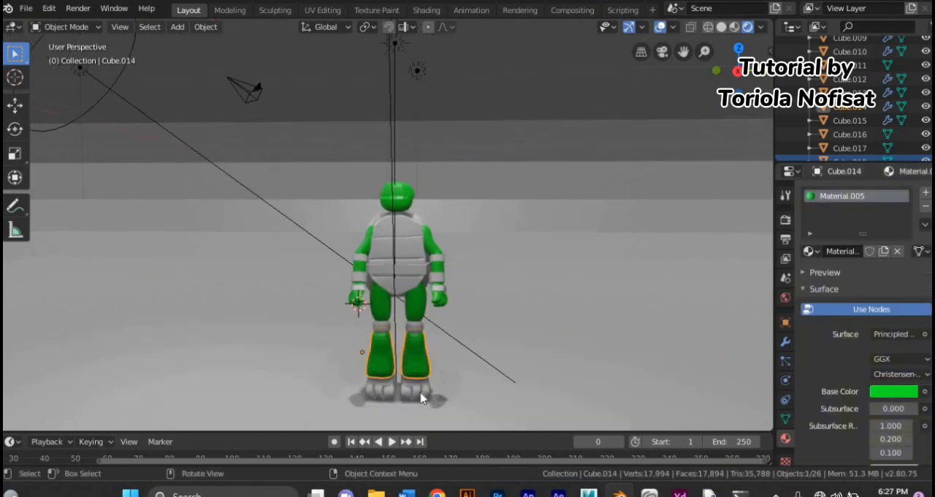
Step: Create materials for the feet and the upper torso and paste the copied green material into them
left_click(422, 397)
left_click(853, 251)
left_click(926, 225)
left_click(853, 268)
middle_click_drag(440, 218, 417, 226)
left_click(414, 221)
left_click(411, 227)
left_click(876, 251)
left_click(925, 225)
left_click(853, 268)
middle_click_drag(473, 294, 484, 294)
Step: Give the chest plate a material with a yellow base color
left_click(410, 247)
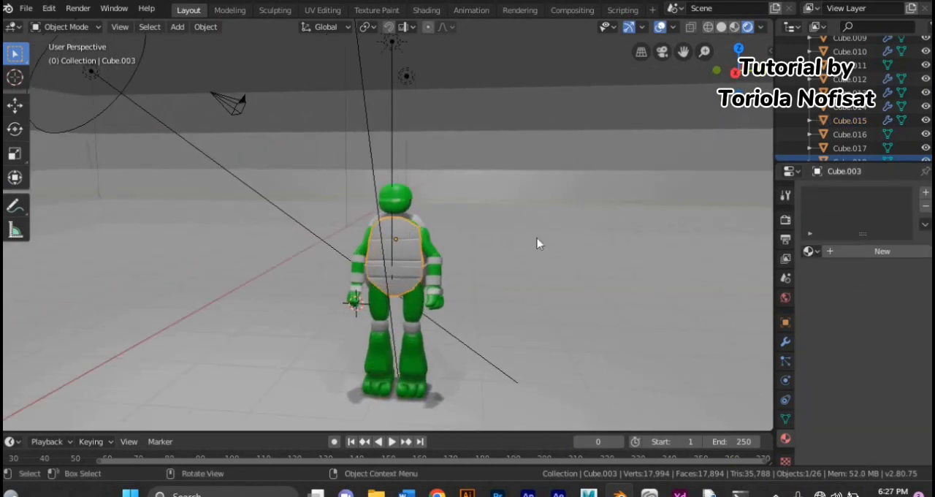
left_click(847, 252)
left_click(907, 394)
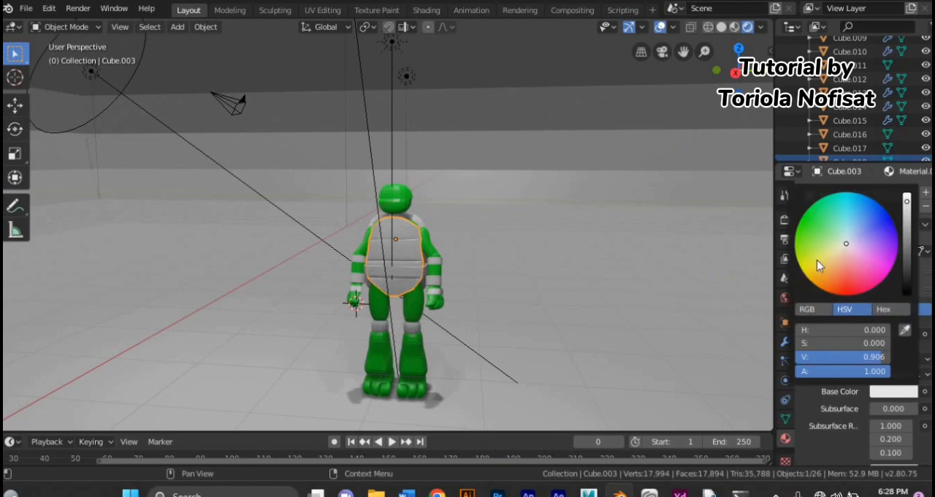
left_click(816, 262)
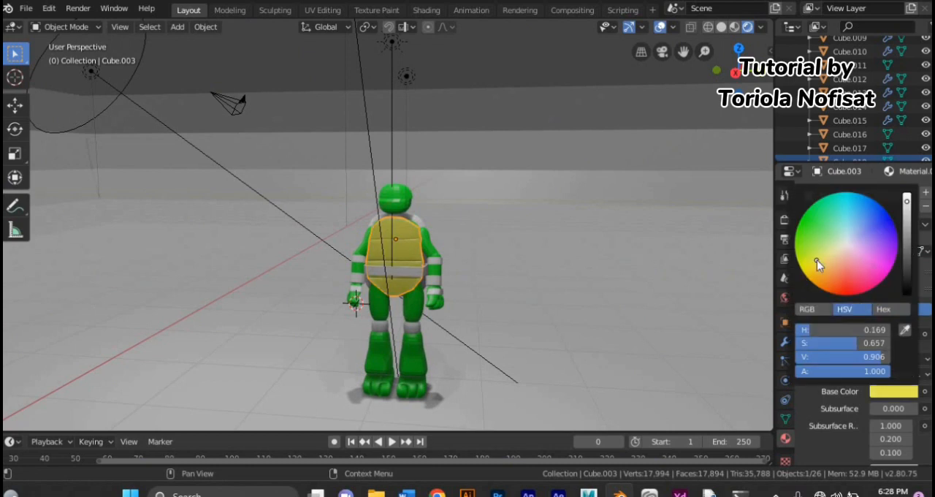
left_click_drag(817, 260, 822, 265)
Step: Give the shell's rim behind the chest plate a material with an orange base color
scroll(478, 292, "up", 1)
left_click(420, 216)
left_click(837, 254)
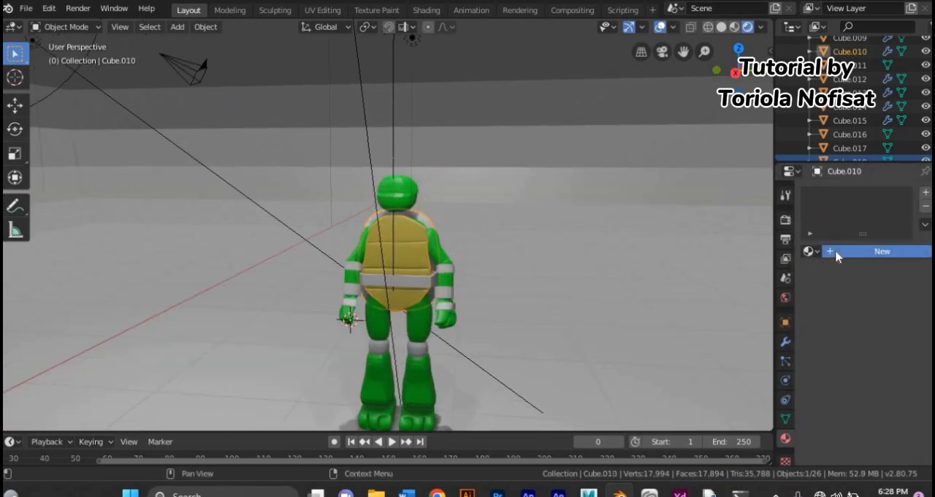
left_click(889, 392)
left_click(823, 276)
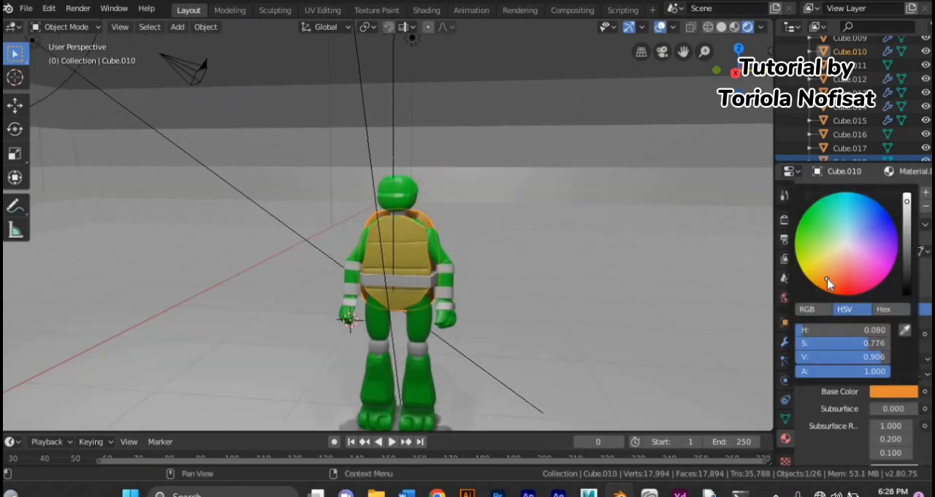
scroll(485, 322, "down", 1)
mouse_move(485, 322)
middle_mouse_down()
mouse_move(424, 325)
mouse_move(485, 319)
middle_mouse_up()
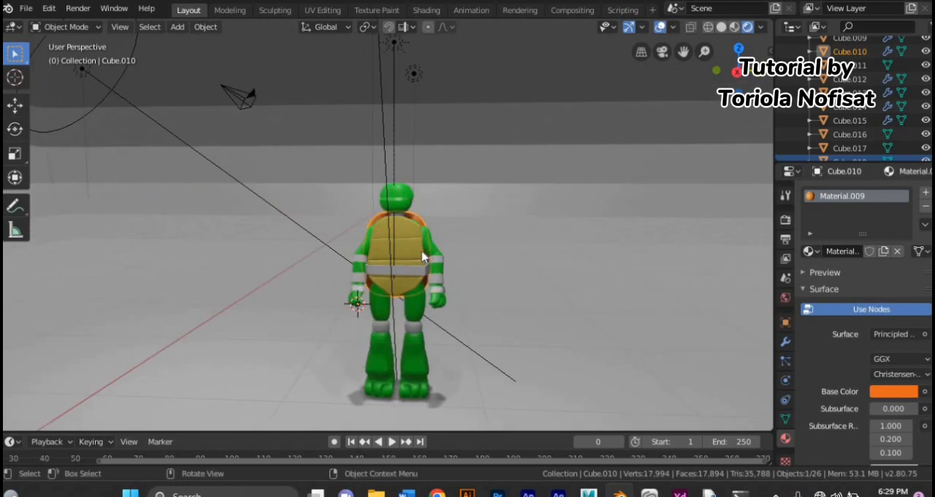
Step: Change the chest plate's base color to a deeper yellow, with hue about 0.139 and saturation about 0.833
left_click(422, 257)
left_click(889, 392)
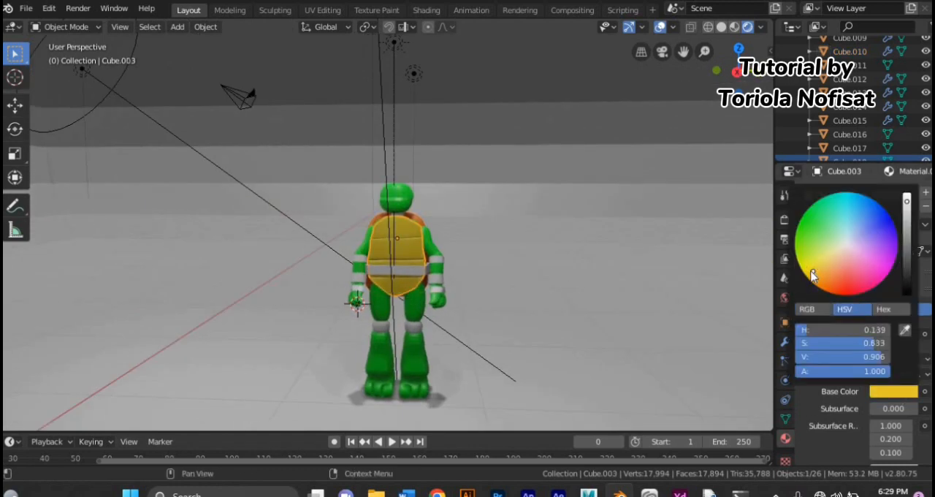
scroll(425, 292, "up", 1)
Step: Give the knee bands a material with a blue base color and copy that material
left_click(418, 374)
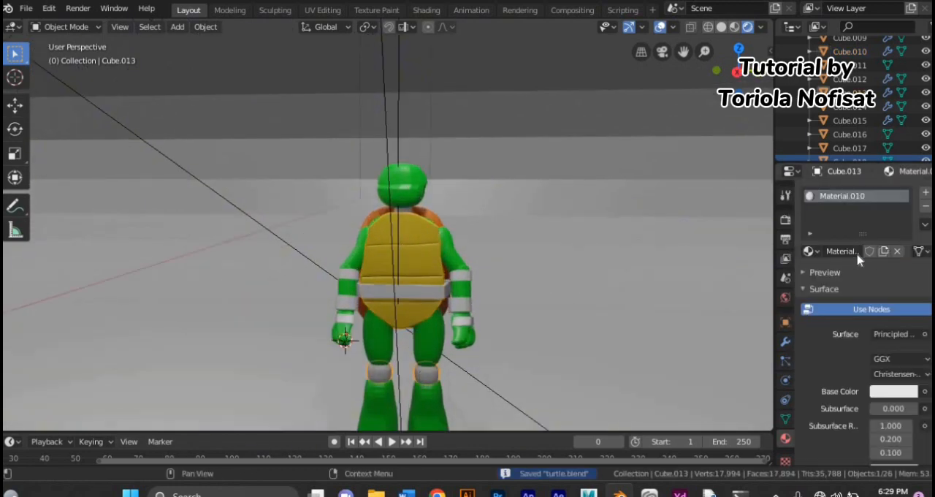
left_click(889, 392)
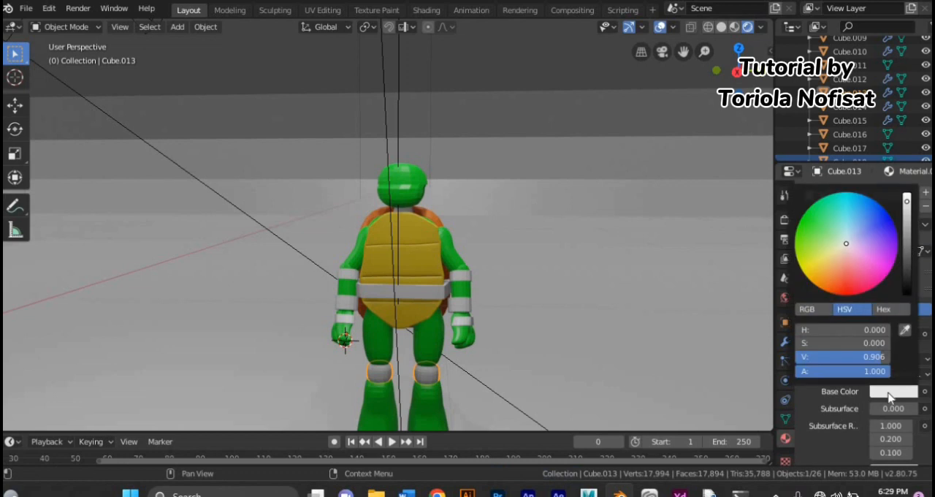
left_click_drag(865, 241, 873, 214)
left_click(925, 225)
left_click(892, 242)
Step: Create materials for the upper and lower armbands and paste the copied blue material into them
left_click(464, 278)
left_click(847, 251)
left_click(927, 227)
left_click(873, 268)
left_click(463, 305)
left_click(845, 252)
left_click(925, 226)
left_click(871, 269)
Step: Give the wristbands a material with a white base color
left_click(463, 326)
left_click(844, 252)
left_click(893, 391)
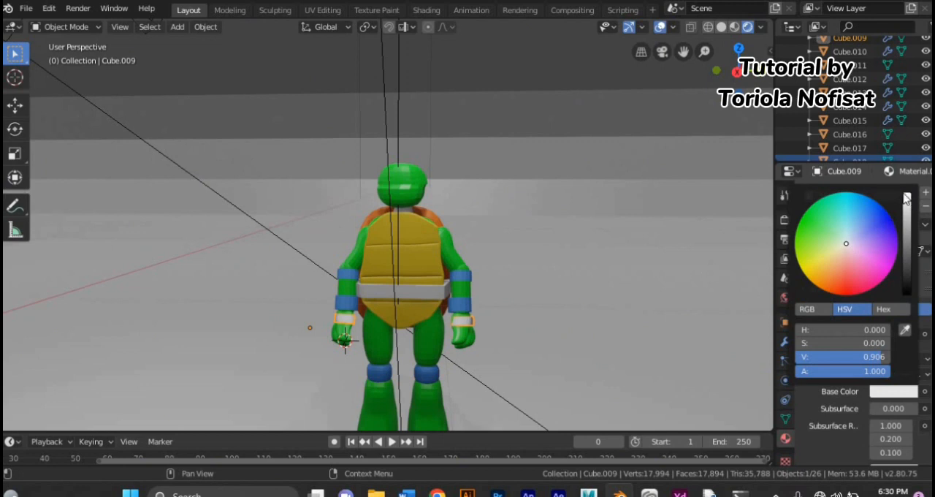
Step: Give the belt a material with a red-orange base color, hue about 0.059 and saturation about 0.958
left_click(417, 296)
left_click(882, 251)
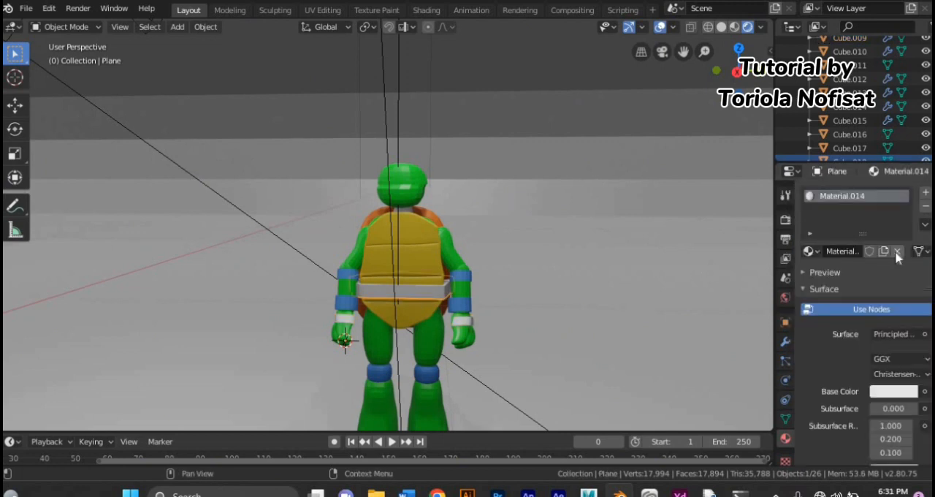
left_click(893, 392)
left_click(836, 292)
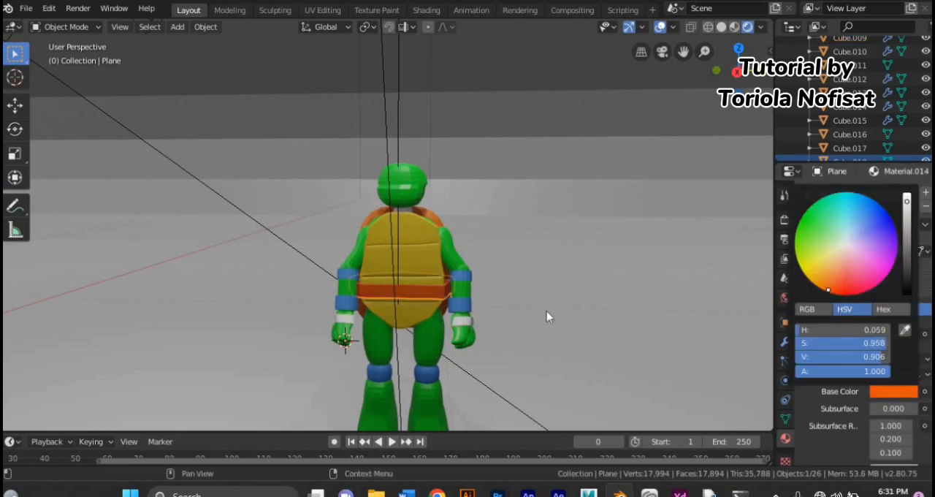
Step: Copy the blue material from the upper armbands and try to paste it onto the eye mask
left_click(405, 185)
left_click(460, 275)
left_click(925, 224)
left_click(882, 242)
scroll(840, 86, "up", 3)
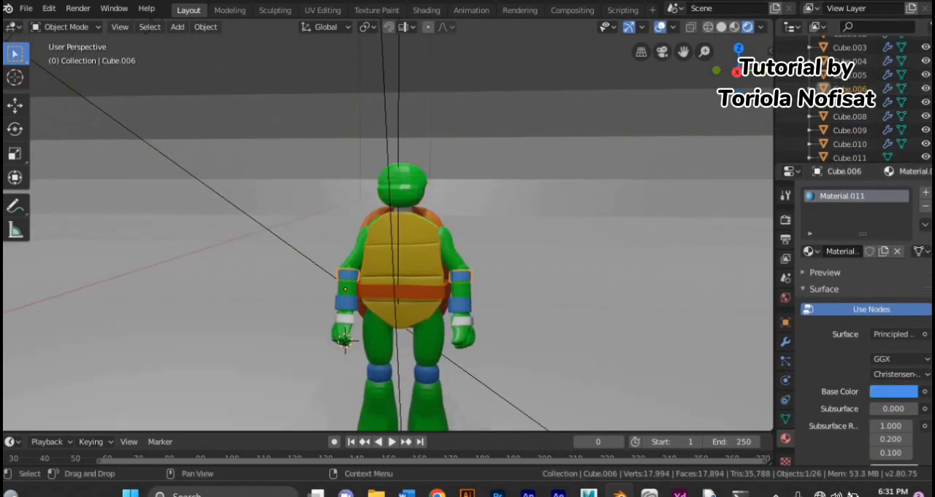
scroll(855, 103, "down", 4)
left_click(856, 121)
left_click(851, 106)
left_click(924, 225)
left_click(877, 268)
Step: Add a second material slot with the blue material to the eye mask and assign it to the mask's faces
left_click(66, 27)
left_click(63, 58)
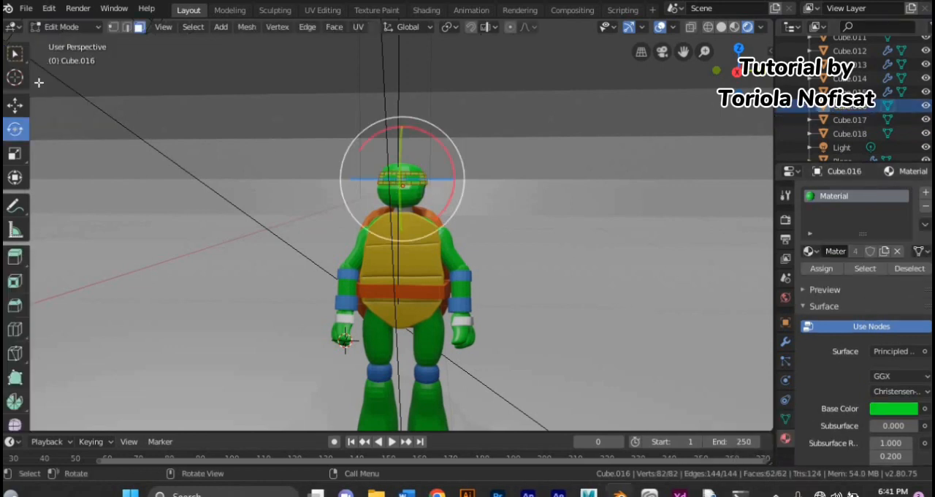
left_click(926, 191)
left_click(865, 279)
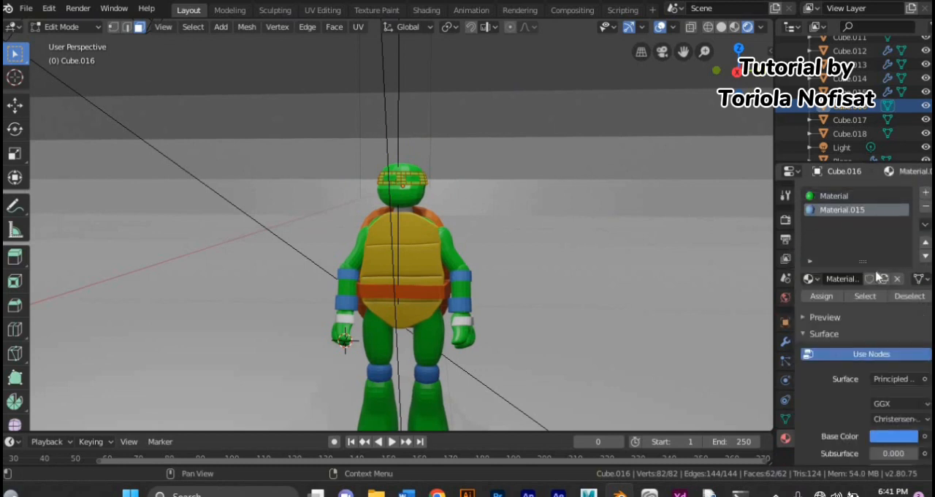
left_click(812, 294)
left_click(73, 27)
left_click(82, 42)
Step: Add a new material with a white base color to the eyes and assign it to all their faces
left_click(416, 180)
left_click(68, 27)
left_click(65, 57)
left_click(926, 192)
left_click(865, 278)
left_click(893, 436)
left_click(907, 242)
left_click(821, 296)
Step: Add a near-black material to the eyes and assign it to the central pupil faces, then leave Edit Mode
scroll(393, 136, "up", 3)
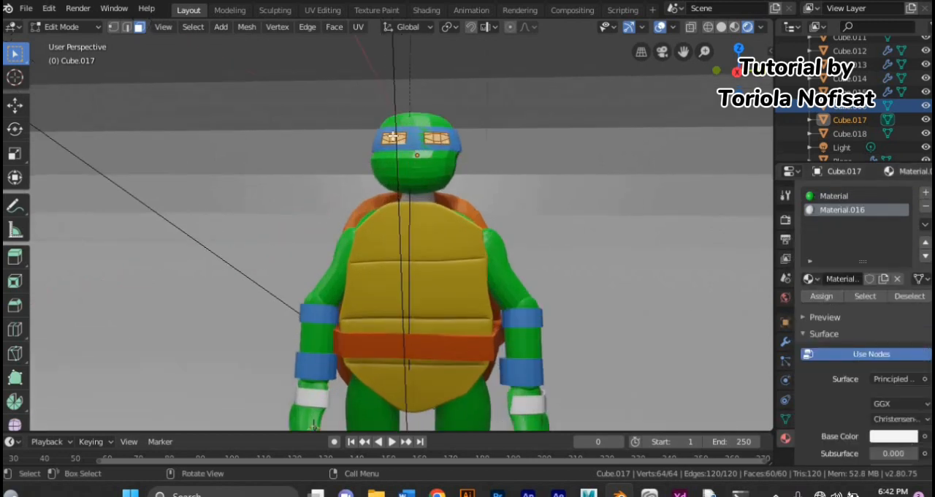
left_click(925, 191)
left_click(866, 278)
left_click(894, 436)
left_click_drag(906, 243, 907, 351)
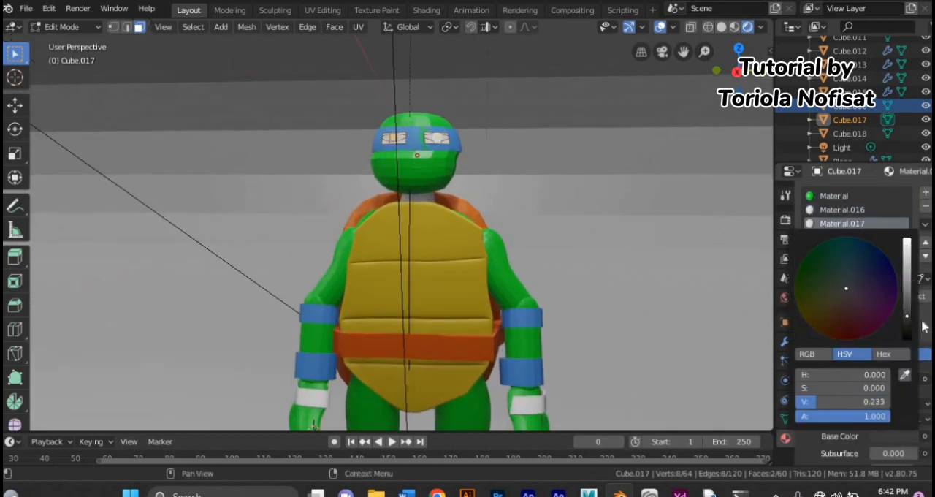
left_click(825, 297)
left_click(86, 28)
left_click(92, 42)
Step: Extend the dark material over the full-height column of center faces in both eyes
scroll(390, 184, "down", 1)
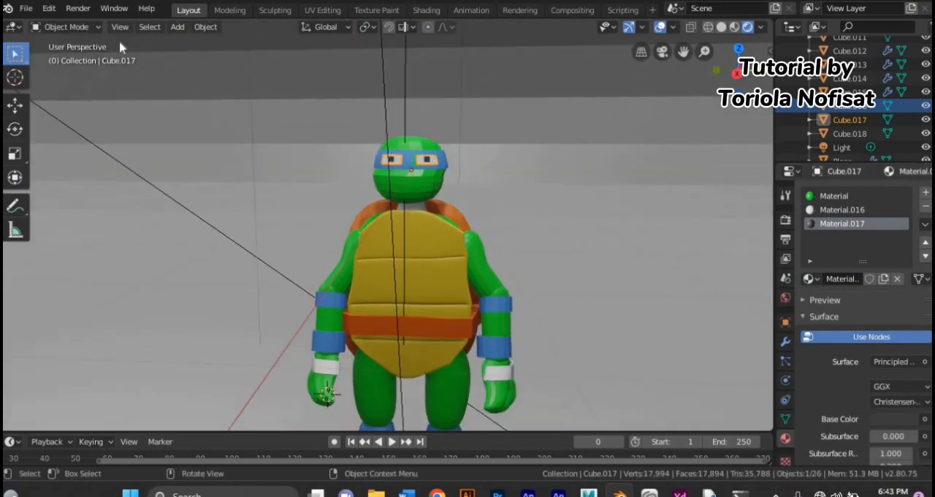
left_click(89, 27)
left_click(87, 57)
scroll(318, 104, "up", 3)
left_click(460, 89, "shift")
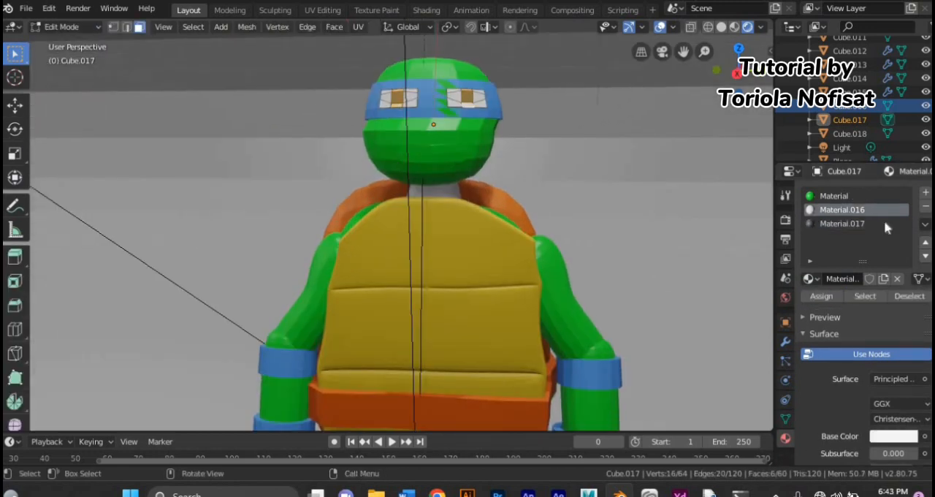
left_click(884, 224)
scroll(436, 125, "up", 1)
Step: Switch the eye mesh to vertex selection and save the file
left_click(114, 27)
key("ctrl+a")
left_click(205, 63)
key("ctrl+s")
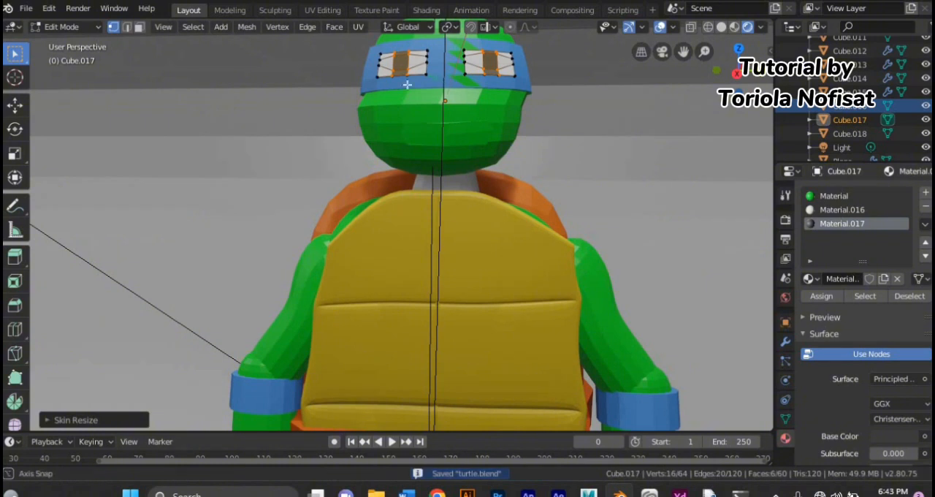
Step: Add a loop cut across the character's right eye and move a vertex on the pupil's edge outward
middle_click_drag(407, 85, 410, 90)
key("ctrl+r")
left_click(404, 77)
left_click(404, 77)
left_click(397, 75)
key("g")
left_click(377, 76)
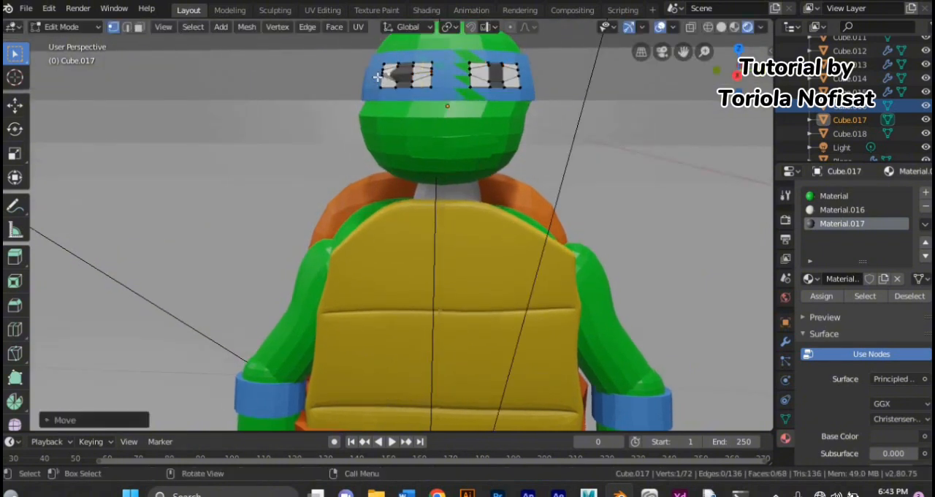
Step: Move the side vertices of the right eye's pupil along the X and Y axes to give it a hexagonal shape
key("g")
key("x")
left_click(383, 86)
key("g")
key("y")
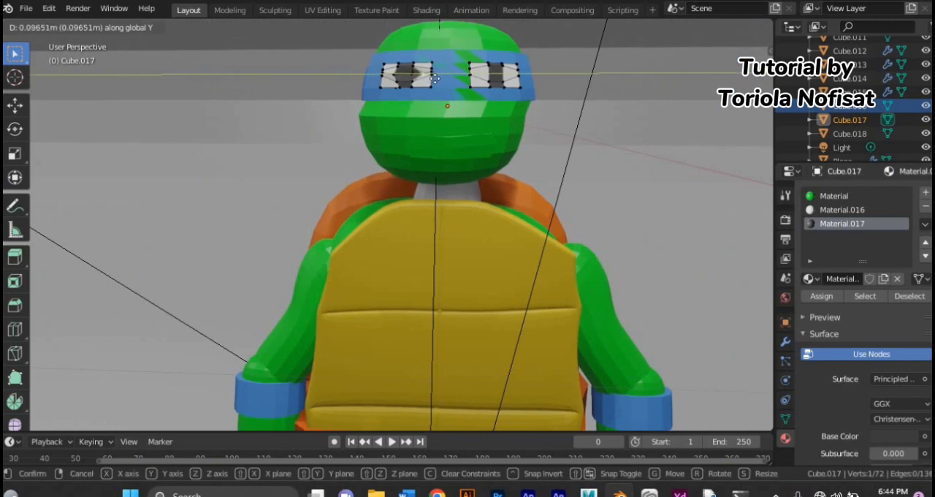
left_click(431, 78)
Step: Add a loop cut across the character's left eye and move its pupil's side vertices along Y into a hexagon
key("ctrl+r")
left_click(511, 71)
left_click(511, 71)
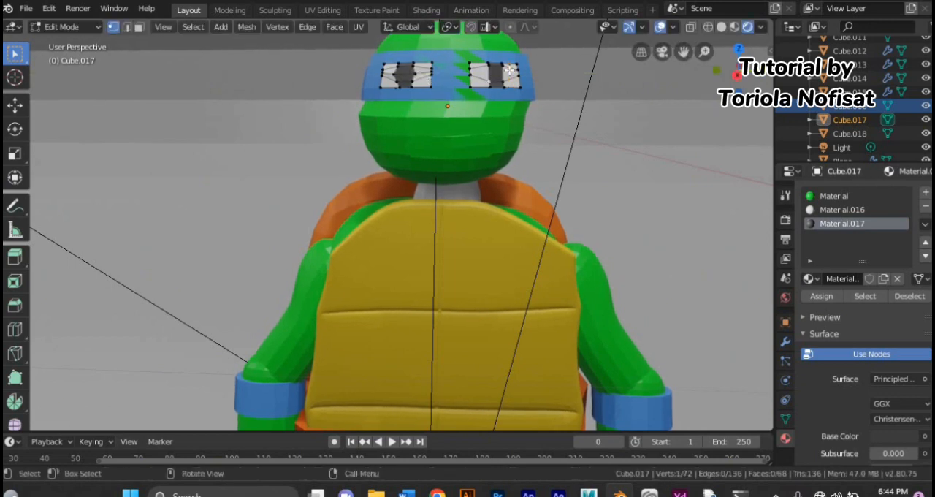
key("g")
key("y")
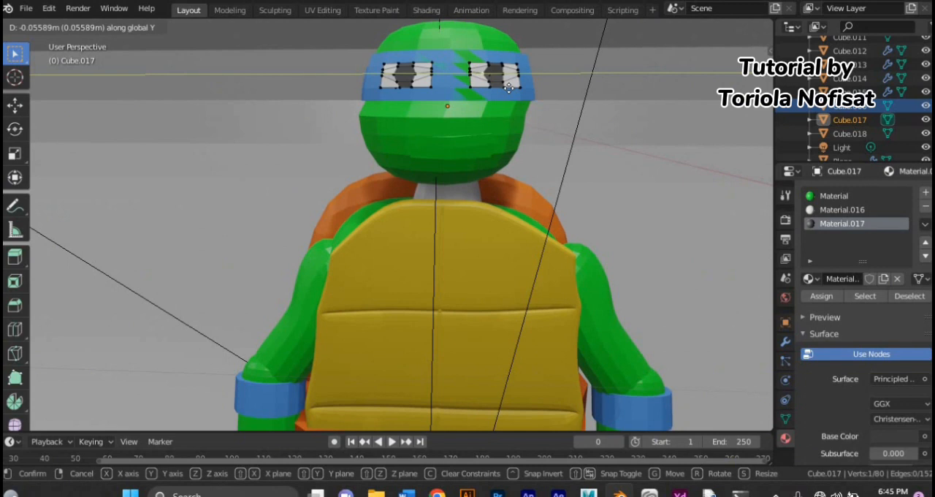
left_click(511, 89)
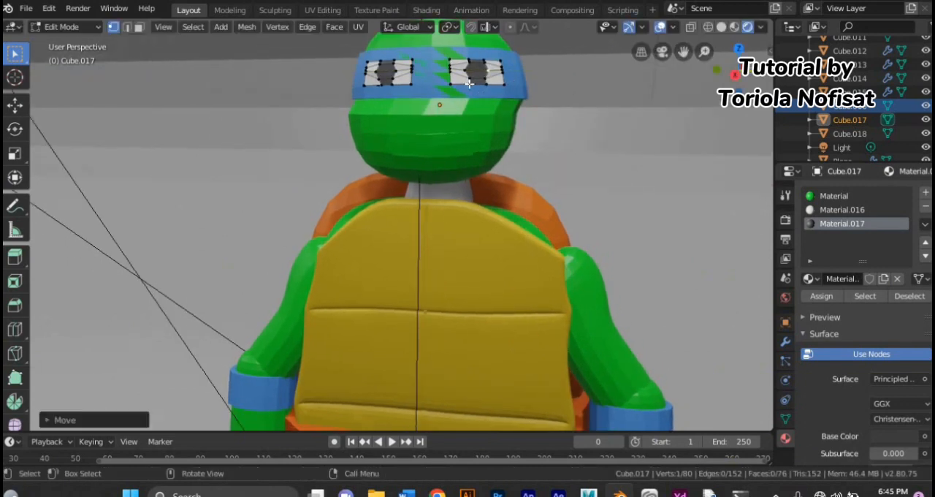
left_click(517, 89)
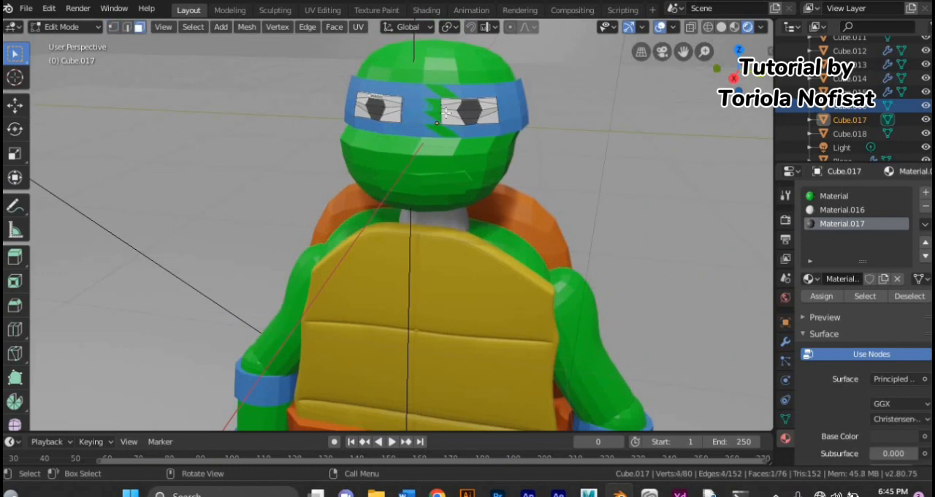
Step: Make the white eye material active, deselect the eye faces and leave Edit Mode
left_click(815, 213)
left_click(520, 153)
middle_click_drag(347, 164, 382, 157)
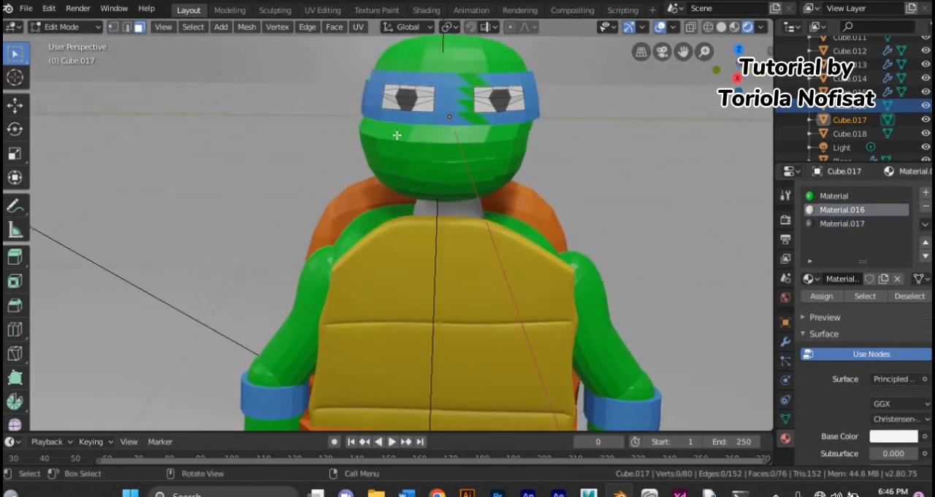
left_click(95, 29)
left_click(73, 43)
Step: Add a second material with a white base color to the mouth and apply it to all the mouth's faces
left_click(484, 165)
left_click(59, 30)
left_click(60, 57)
key("a")
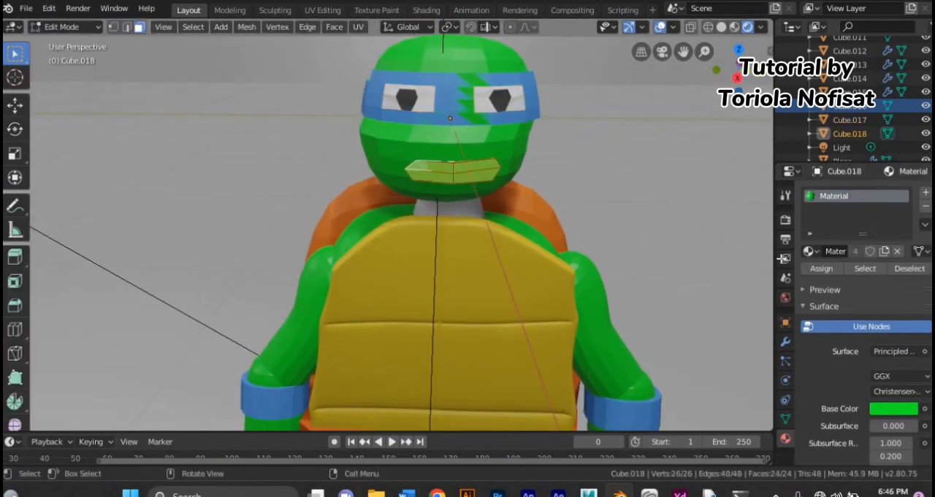
left_click(926, 192)
left_click(862, 278)
left_click(893, 436)
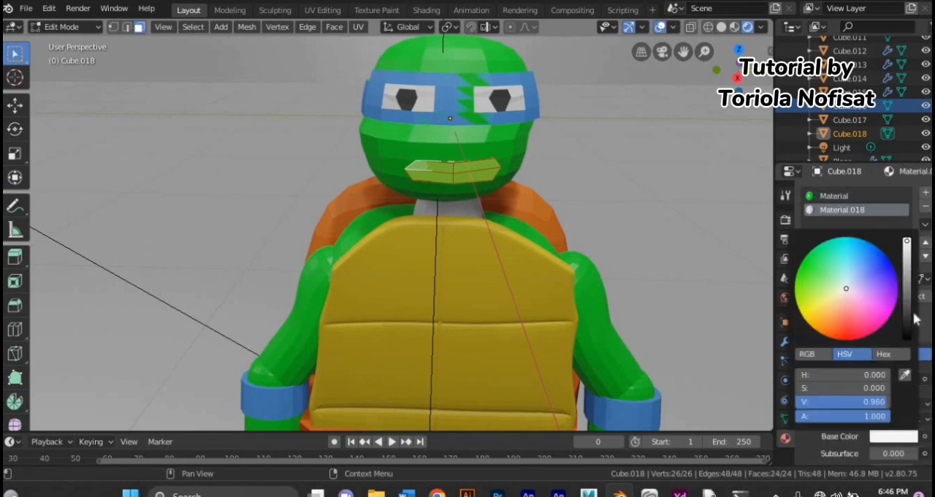
left_click(70, 27)
left_click(71, 44)
left_click(891, 419)
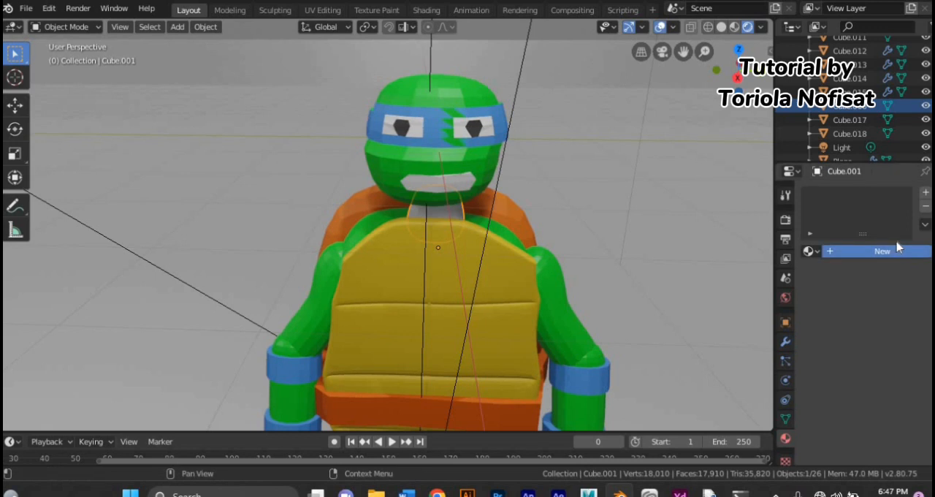
Step: Paste the copied green material into the neck's new material
left_click(926, 224)
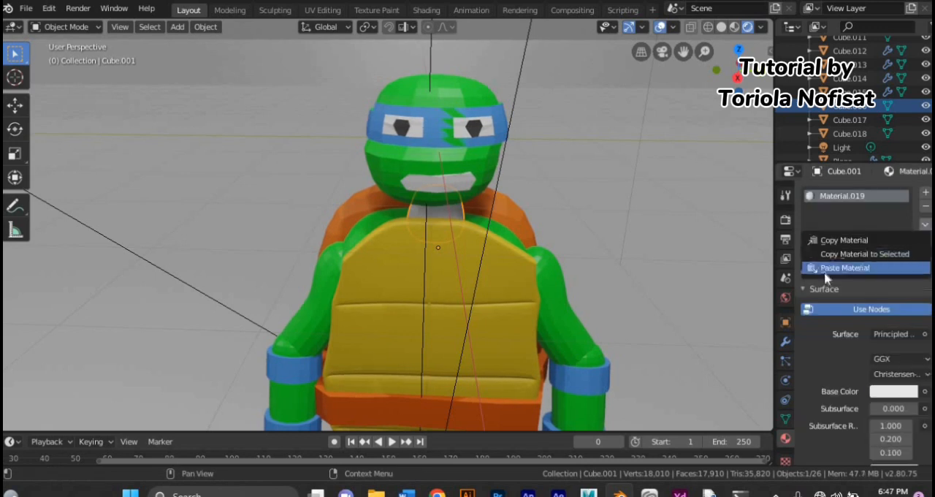
left_click(825, 269)
Step: Paste the copied material into the back plates' new material, and copy it from there to the shell's rim
middle_click_drag(475, 241, 352, 240)
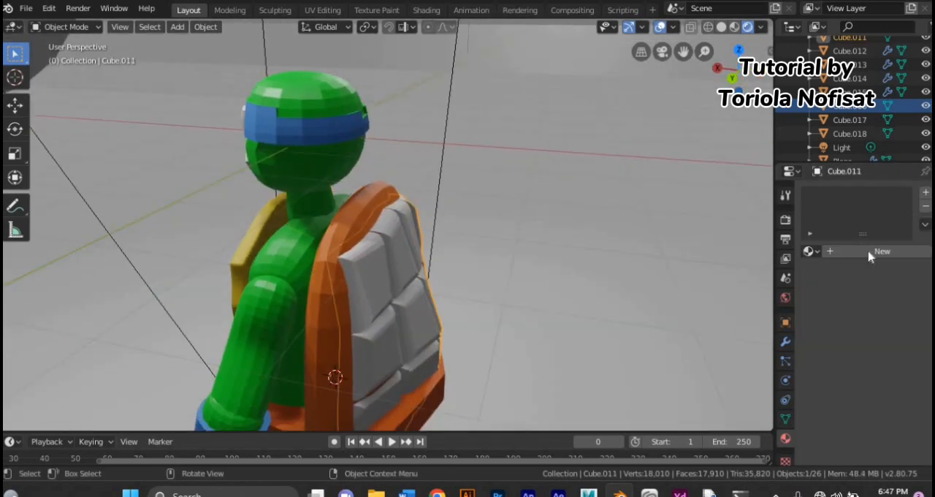
left_click(926, 224)
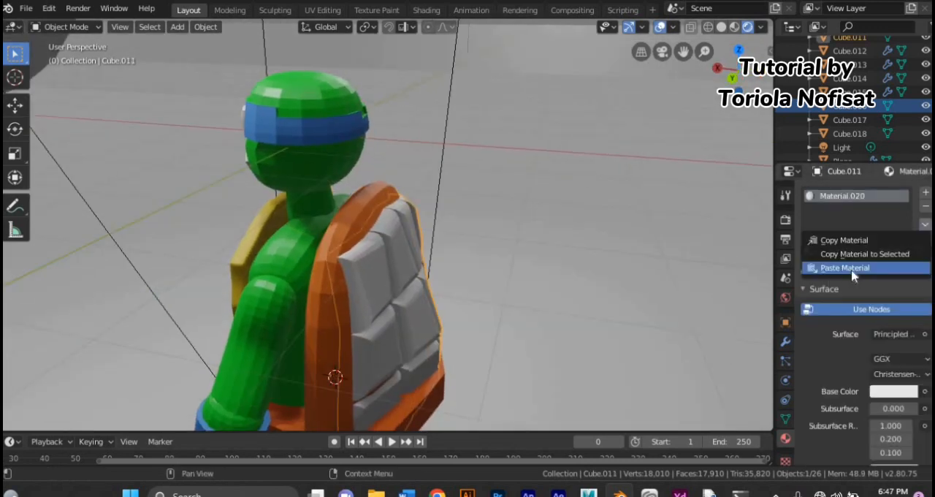
left_click(826, 269)
left_click(837, 294)
left_click(926, 224)
left_click(862, 240)
left_click(338, 242)
left_click(925, 224)
left_click(870, 267)
Step: Adjust the back shell's base color to a lighter orange-brown
scroll(870, 267, "down", 1)
middle_click_drag(478, 321, 505, 291)
middle_click_drag(401, 359, 602, 341)
left_click(887, 363)
left_click(828, 251)
scroll(584, 294, "down", 4)
middle_click_drag(584, 294, 325, 353)
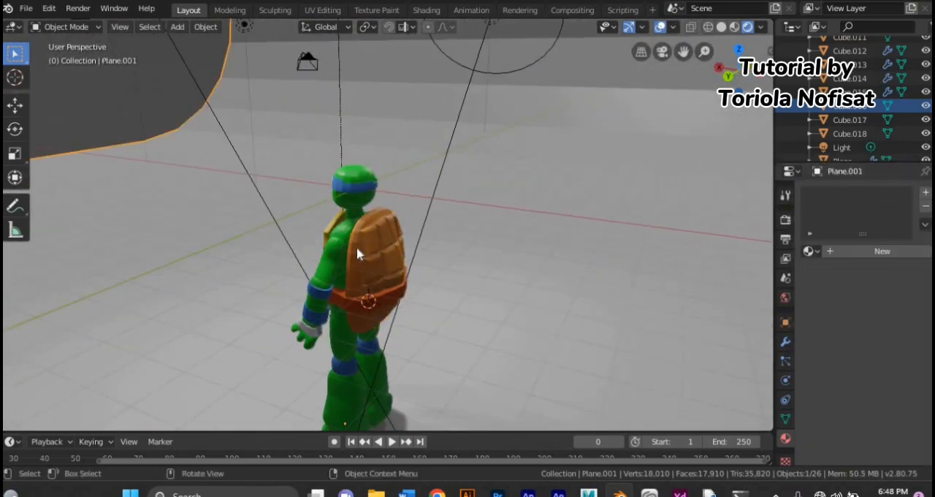
Step: Copy the shell's material and paste it onto the back piece below the belt
left_click(356, 249)
left_click(926, 225)
left_click(828, 241)
left_click(372, 319)
left_click(926, 224)
left_click(847, 267)
Step: Apply smooth shading to the turtle's head and thigh
left_click(577, 323)
middle_click_drag(577, 328, 396, 333)
left_click(400, 311)
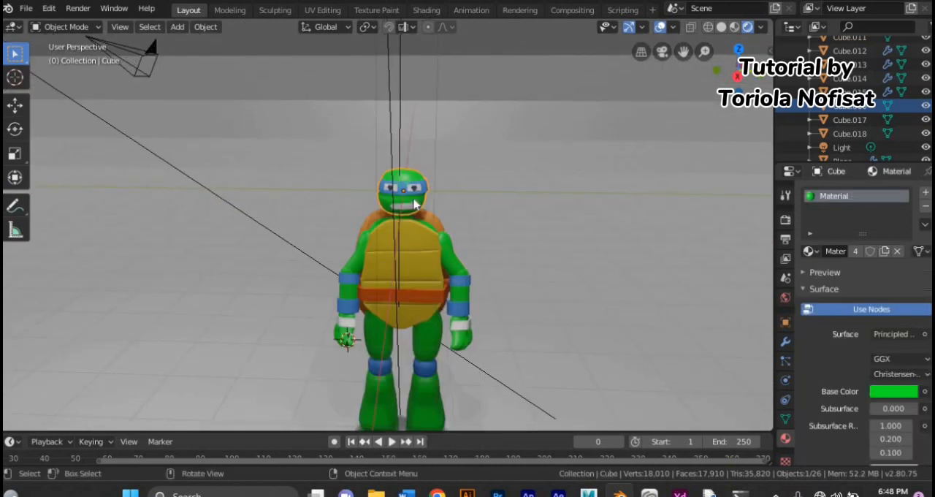
left_click(412, 232)
right_click(412, 233)
left_click(412, 232)
left_click(425, 351)
right_click(424, 351)
left_click(429, 240)
Step: Apply smooth shading to the forearm and the hand
left_click(461, 293)
right_click(460, 291)
left_click(456, 239)
left_click(460, 346)
right_click(461, 343)
left_click(451, 237)
Step: Apply smooth shading to the lower leg, the foot and the blue knee band
left_click(425, 393)
right_click(425, 393)
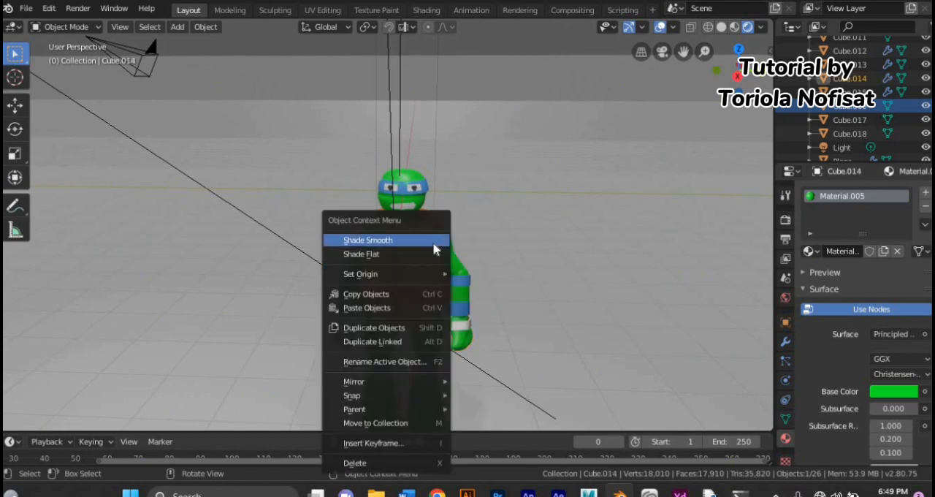
left_click(434, 243)
scroll(425, 395, "down", 1)
left_click(422, 416)
right_click(421, 416)
left_click(424, 244)
left_click(418, 344)
right_click(418, 345)
left_click(429, 241)
Step: Apply smooth shading to the blue arm bands and the white wrist wrap
left_click(450, 272)
right_click(451, 271)
left_click(446, 245)
left_click(450, 295)
right_click(450, 295)
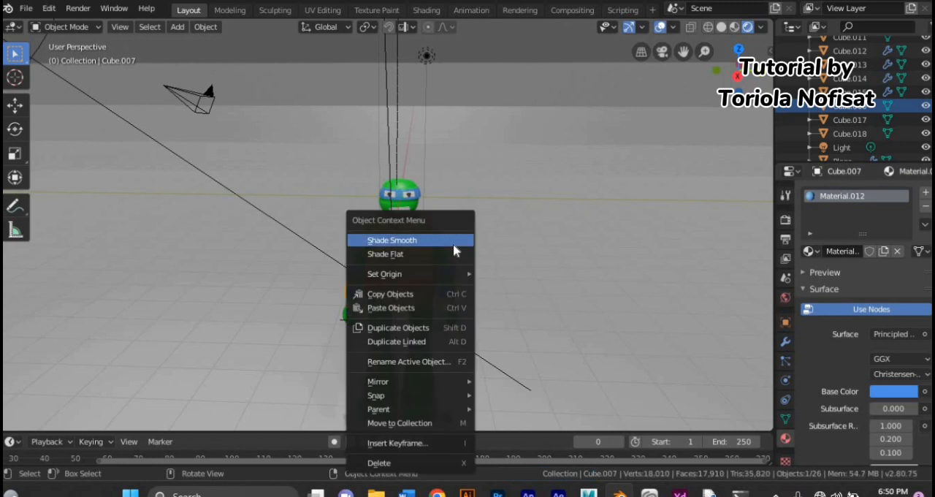
left_click(453, 243)
left_click(448, 308)
right_click(449, 308)
left_click(442, 241)
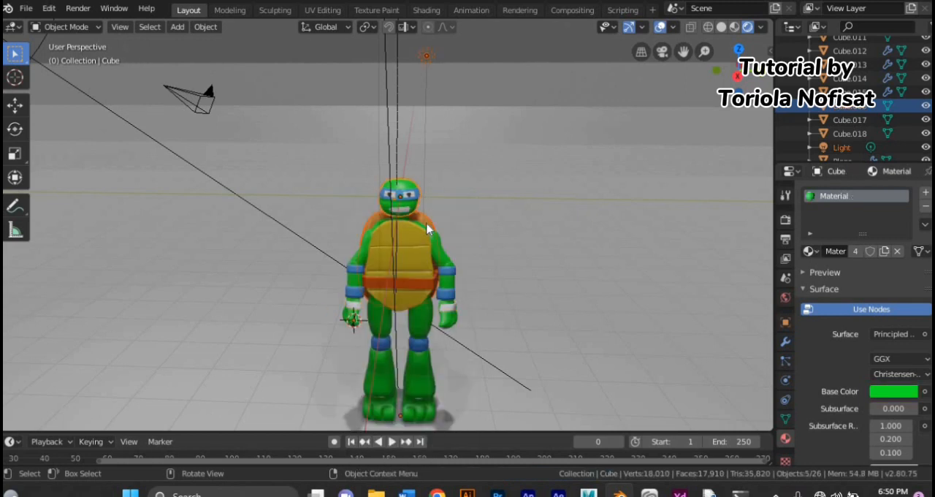
Step: Apply smooth shading to the turtle's torso and neck area
left_click(427, 229)
right_click(427, 229)
left_click(417, 214)
right_click(412, 288)
left_click(413, 246)
scroll(413, 246, "up", 3)
middle_click_drag(414, 244, 440, 232)
left_click(429, 230)
left_click(424, 233)
left_click(441, 233)
right_click(414, 223)
left_click(414, 222)
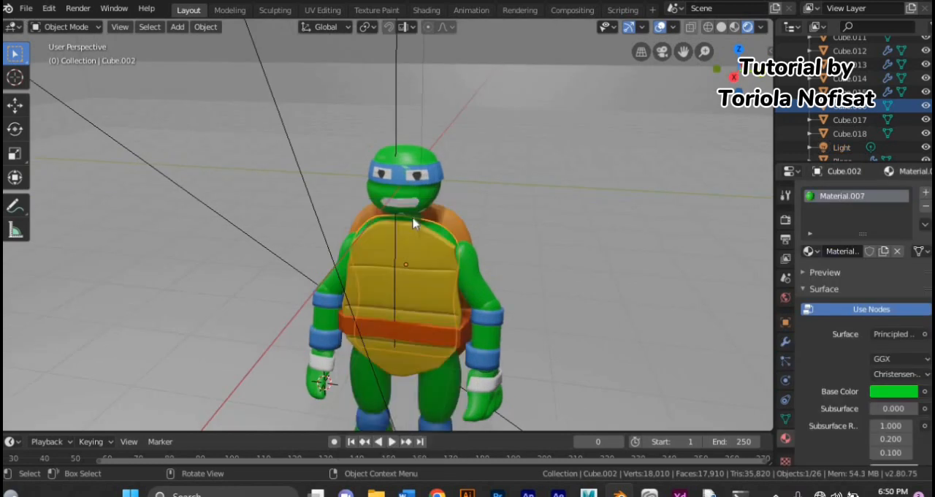
Step: Apply smooth shading to the facial parts: the eyes, the blue mask and the mouth
left_click(415, 180)
left_click(413, 182)
left_click(433, 180)
right_click(434, 180)
left_click(434, 179)
left_click(412, 202)
right_click(412, 202)
left_click(413, 206)
left_click(413, 241)
Step: Separate the blue mask's geometry into its own object
middle_click_drag(413, 242, 436, 221)
scroll(436, 222, "up", 4)
middle_click_drag(436, 224, 446, 359)
left_click(473, 269)
left_click(473, 270)
middle_click_drag(414, 289, 460, 276)
left_click(426, 148)
left_click(427, 149)
left_click(427, 148)
left_click(427, 148)
left_click(421, 124)
left_click(458, 169)
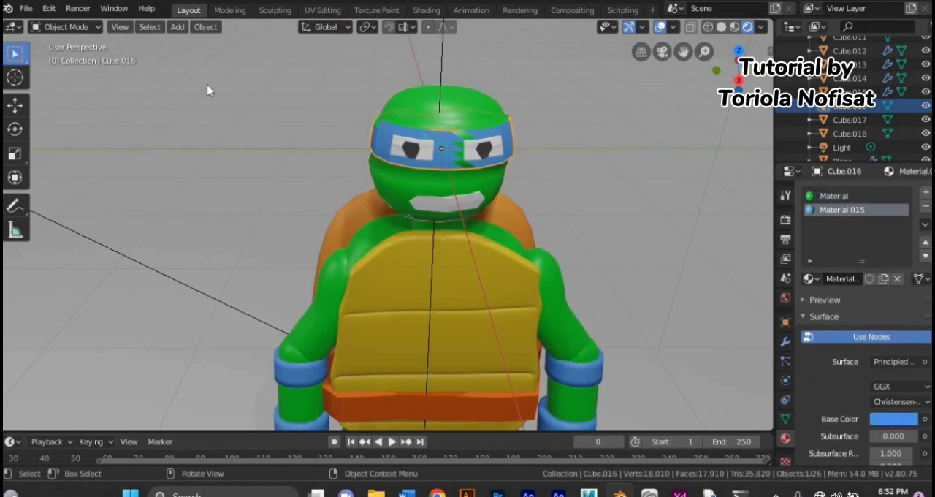
left_click(65, 26)
left_click(62, 57)
key("p")
left_click(283, 130)
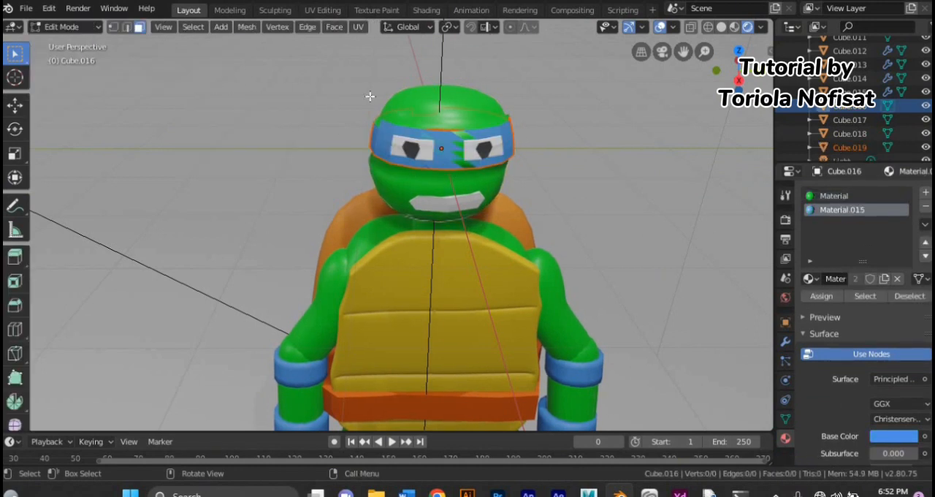
Step: Scale the separated mask's whole mesh up slightly so that it sits clear of the green head
left_click(67, 27)
left_click(65, 44)
left_click(508, 131)
left_click(507, 131)
left_click(507, 130)
left_click(465, 162)
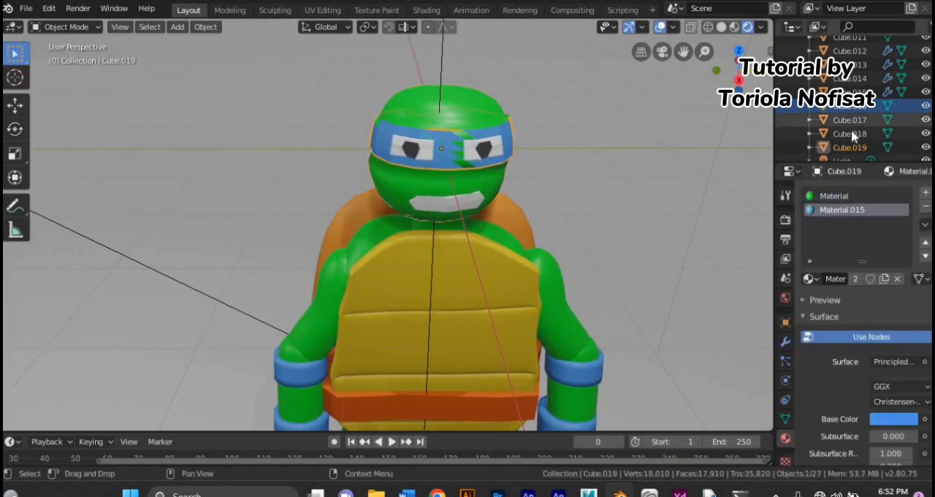
key("Tab")
key("a")
middle_click_drag(322, 109, 297, 144)
key("s")
left_click(346, 197)
left_click(296, 144)
left_click(69, 27)
left_click(75, 45)
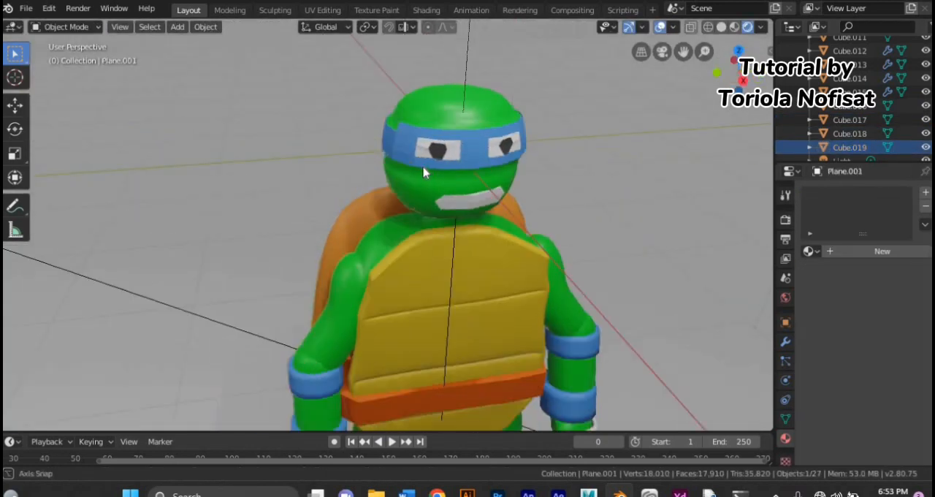
Step: Apply smooth shading to the enlarged mask and the eye pieces
right_click(426, 155)
left_click(427, 155)
left_click(431, 146)
right_click(432, 146)
left_click(432, 146)
left_click(458, 139)
right_click(458, 139)
left_click(459, 139)
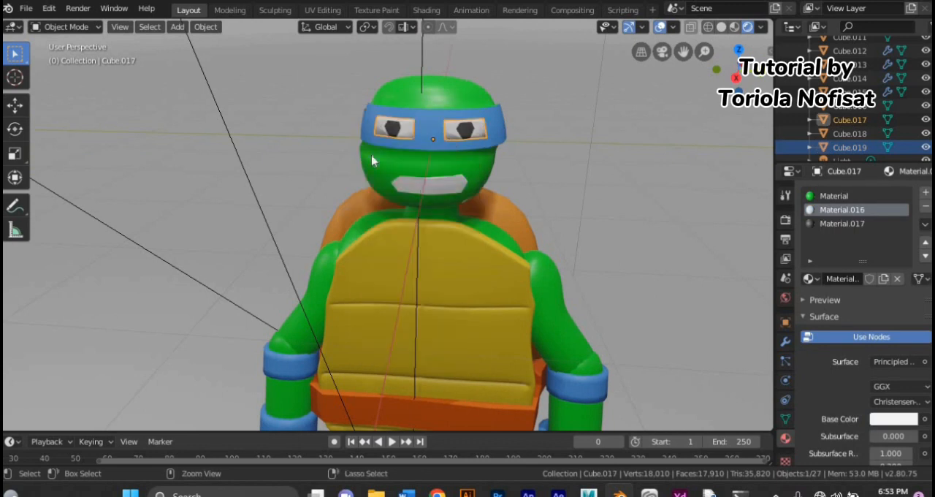
left_click(785, 400)
left_click(786, 378)
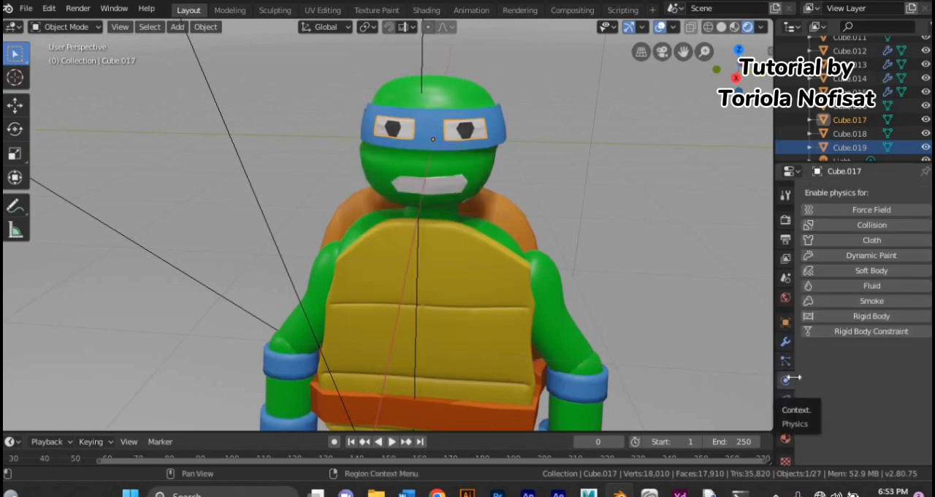
left_click(786, 401)
left_click(857, 193)
scroll(446, 382, "down", 5)
Step: Give the backdrop plane a new material with a pink base color and save the file
key("ctrl+s")
left_click(324, 346)
middle_click_drag(323, 346, 325, 336)
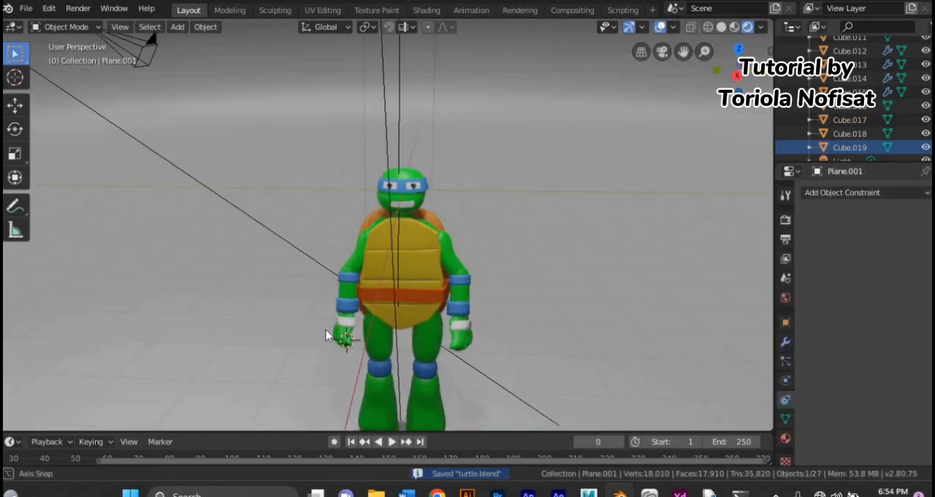
left_click(784, 439)
left_click(882, 251)
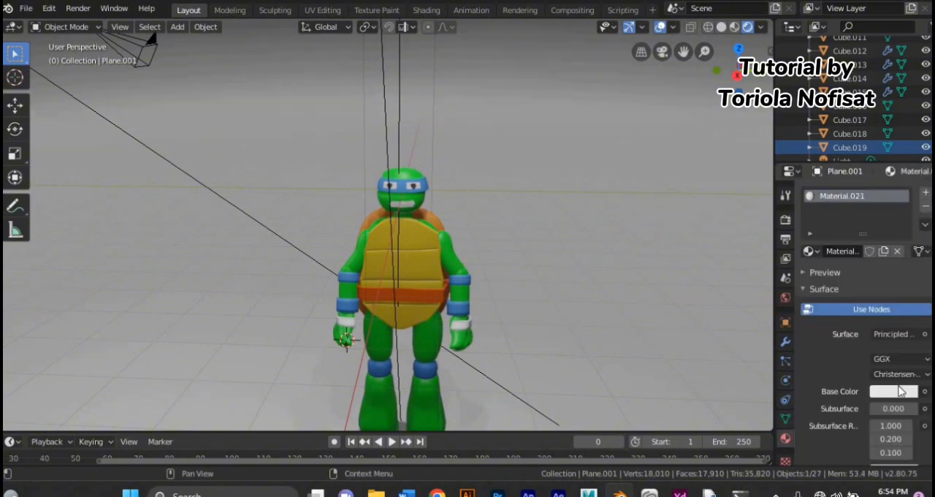
left_click(900, 391)
left_click(865, 263)
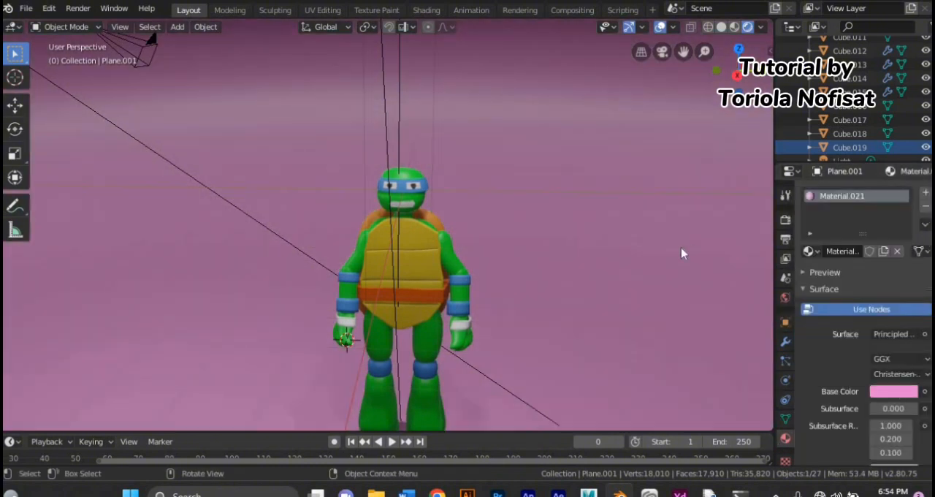
key("ctrl+s")
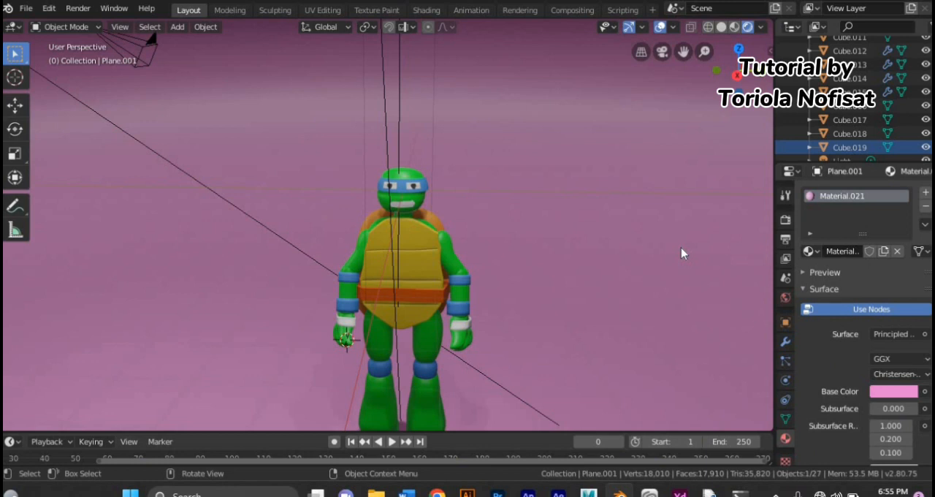
Step: Move the pink backdrop plane vertically until its floor meets the turtle's feet, and save the file
middle_click_drag(725, 215, 558, 336)
key("g")
key("z")
left_click(547, 293)
key("g")
key("z")
left_click(530, 375)
middle_click_drag(530, 376, 622, 341)
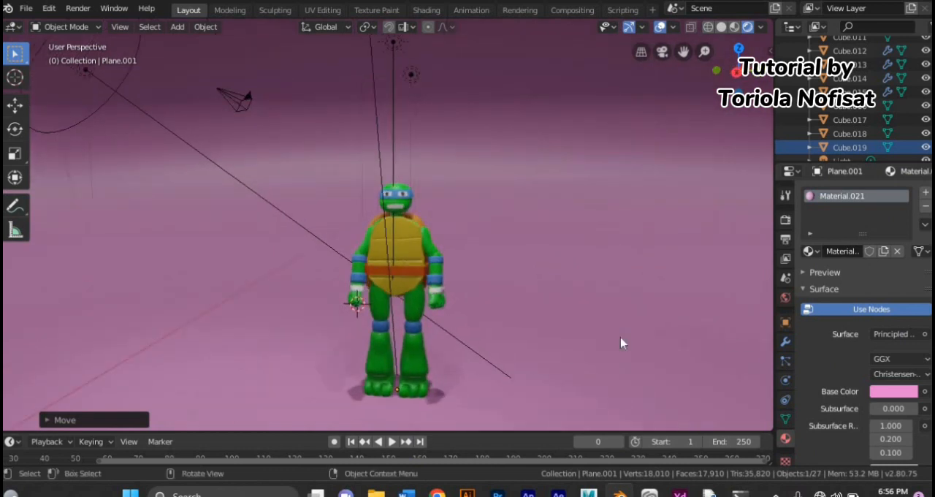
key("ctrl+s")
Step: Check the camera framing and set the world background to a brighter muted red with hue 0.993 and saturation 0.307
key("KP_0")
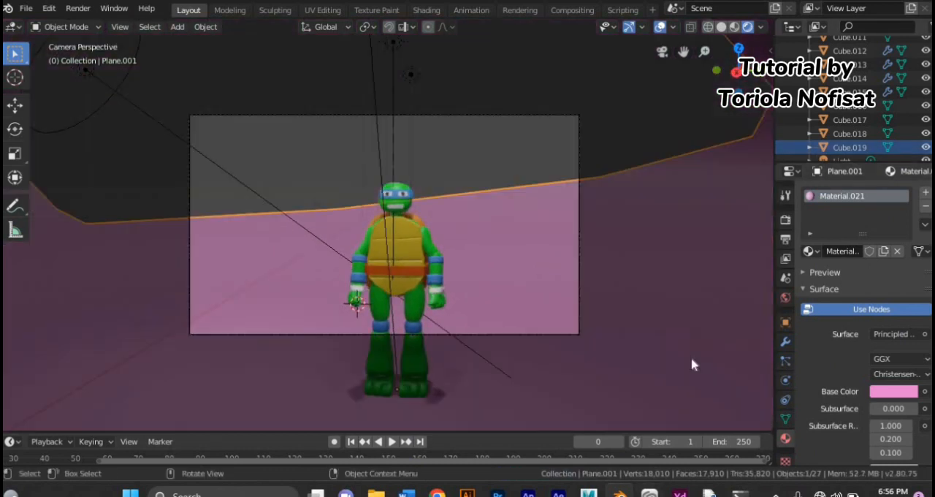
key("KP_0")
key("KP_0")
key("KP_0")
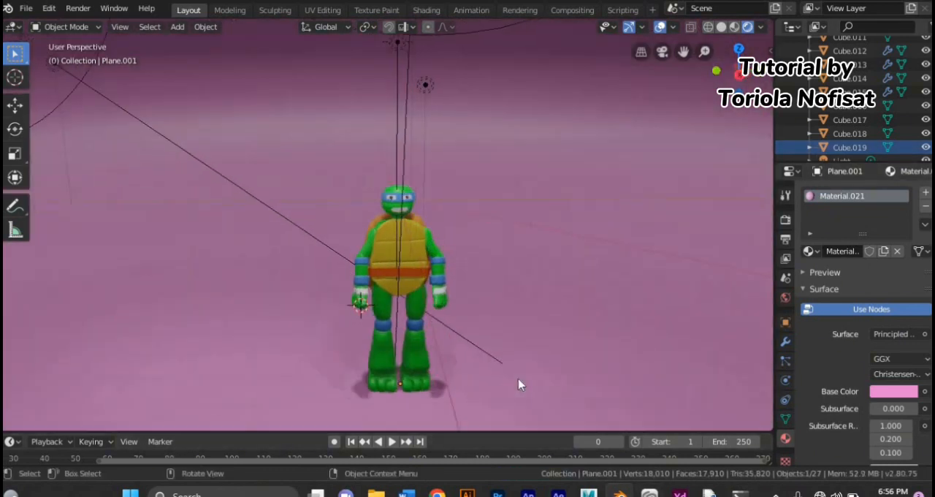
scroll(519, 382, "down", 5)
left_click(785, 297)
left_click(891, 283)
left_click(846, 151)
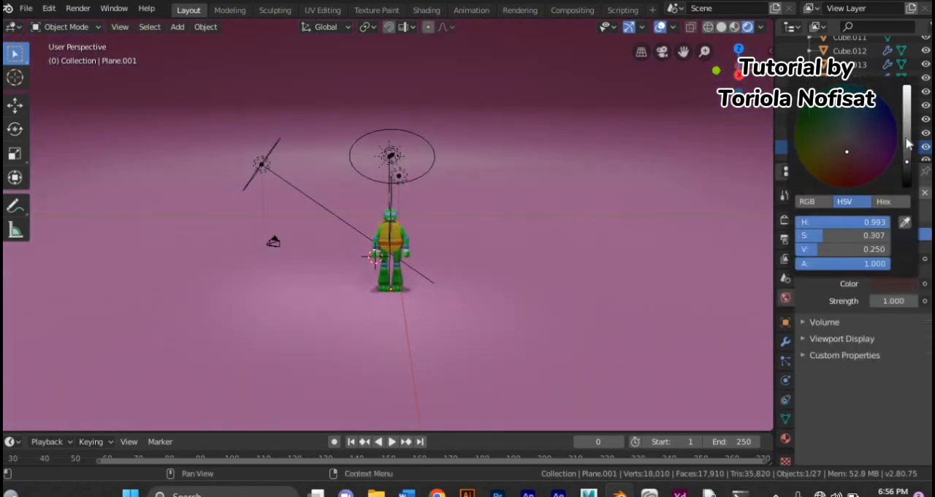
left_click(907, 140)
key("KP_0")
scroll(550, 229, "up", 3)
key("KP_0")
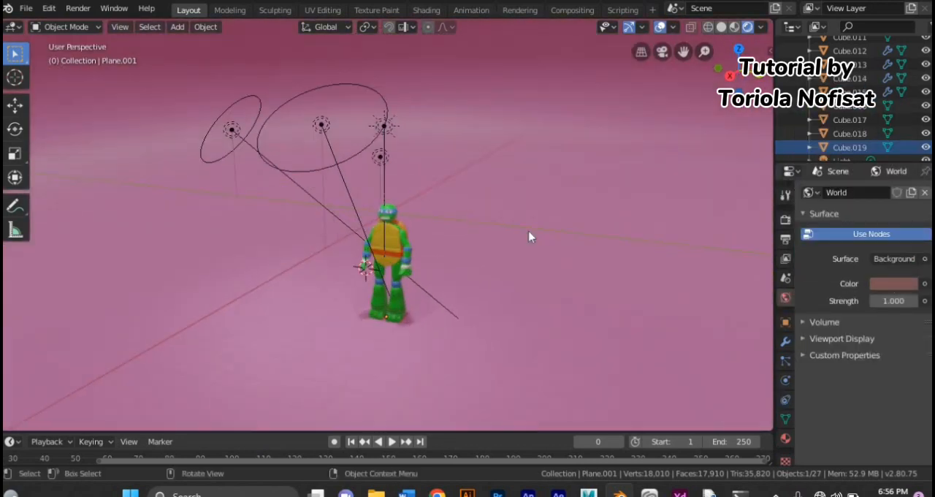
scroll(531, 236, "up", 3)
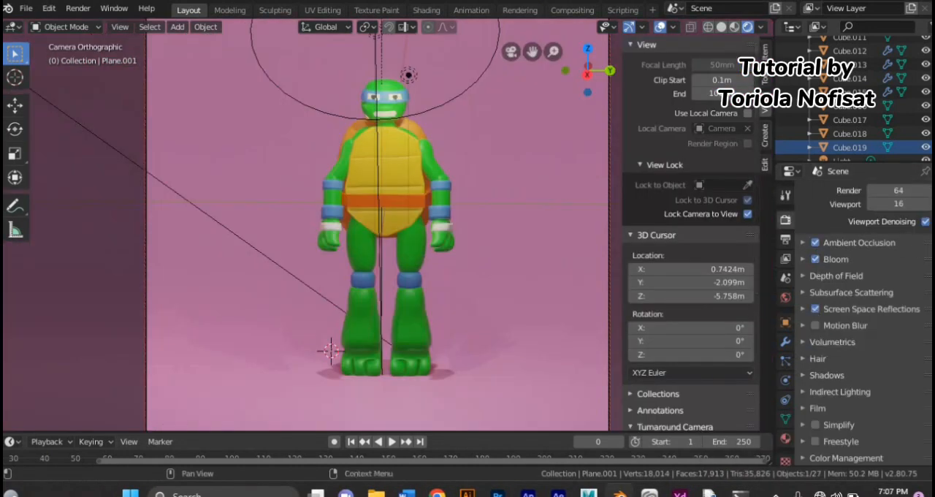
Step: Try the High Contrast and Medium High Contrast color management looks, and set the look to Very High Contrast
scroll(863, 323, "down", 5)
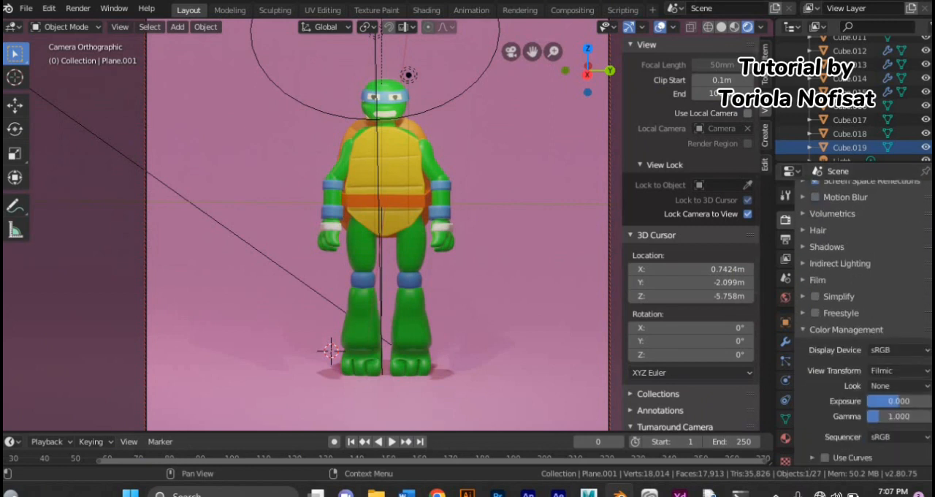
left_click(904, 386)
left_click(869, 336)
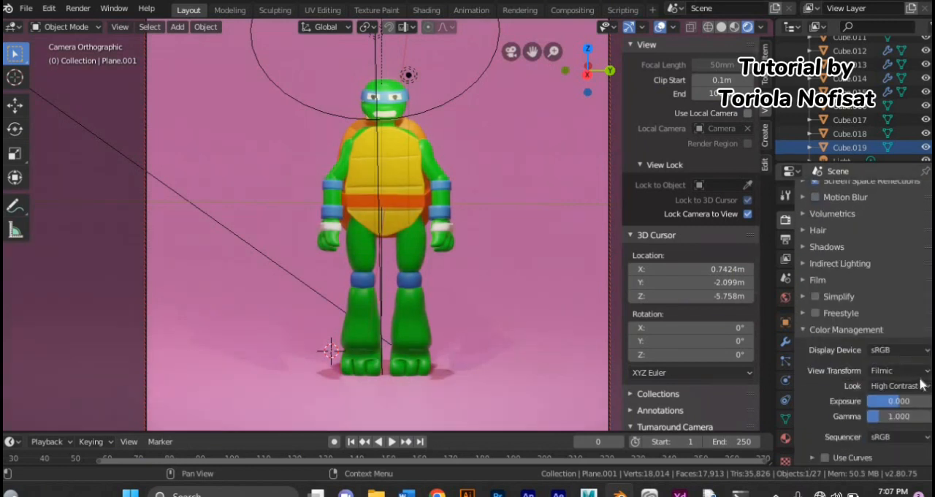
left_click(894, 386)
left_click(838, 324)
left_click(875, 385)
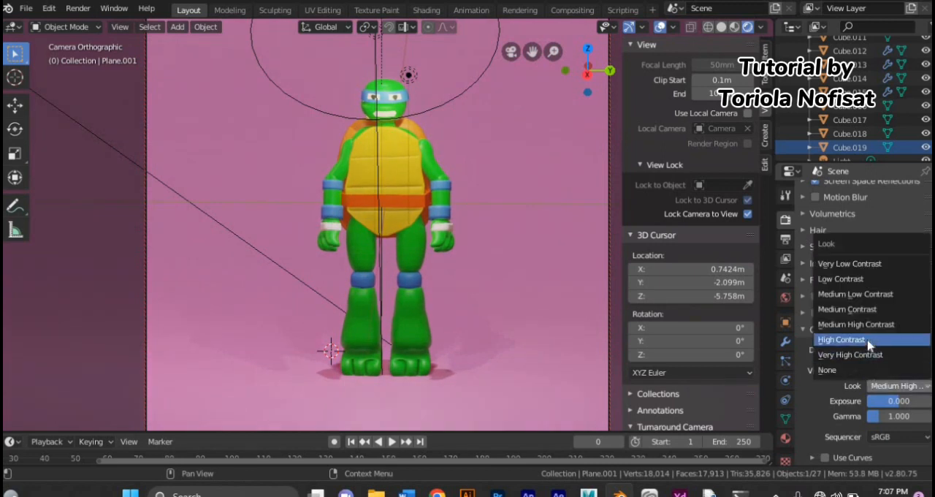
left_click(869, 340)
left_click(891, 387)
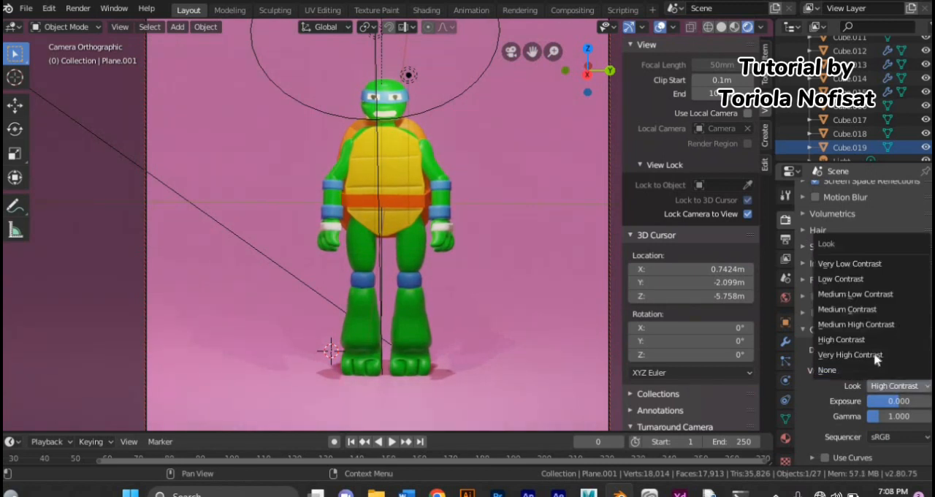
left_click(874, 356)
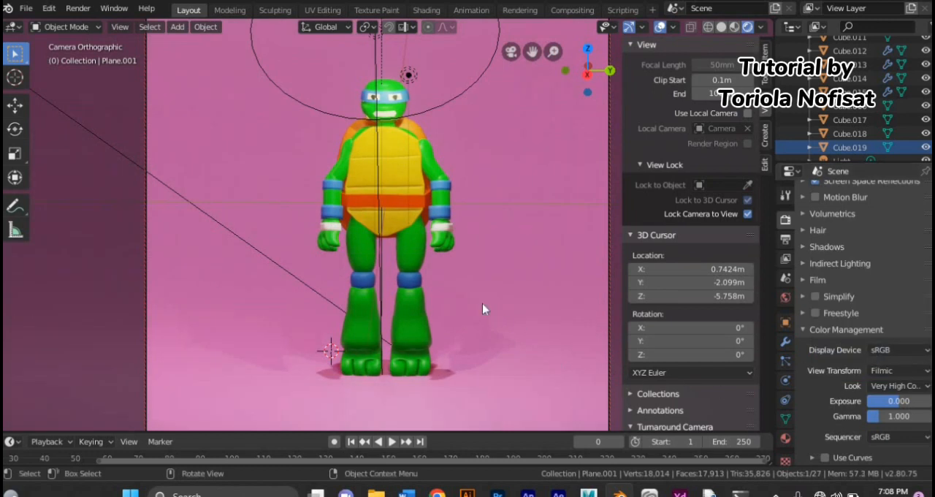
Step: Compare the High Contrast look, return to Very High Contrast, and save the file
left_click(881, 385)
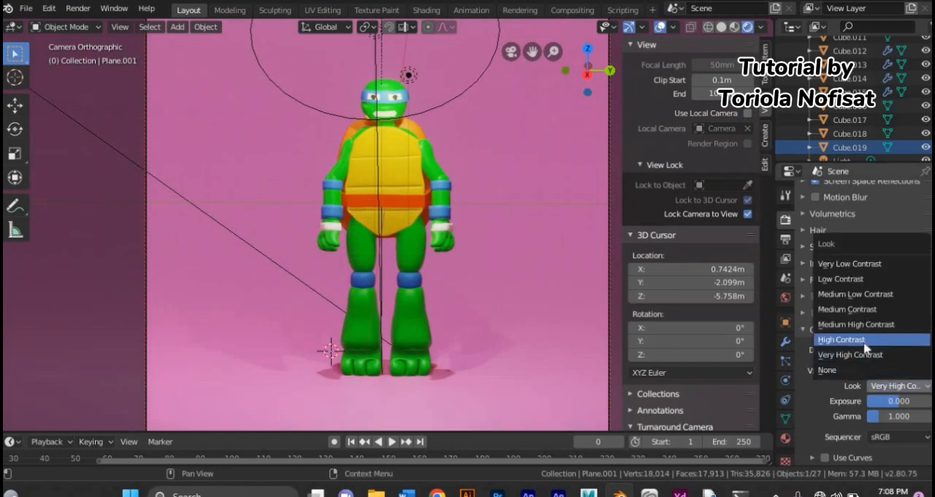
left_click(872, 340)
left_click(923, 387)
left_click(871, 355)
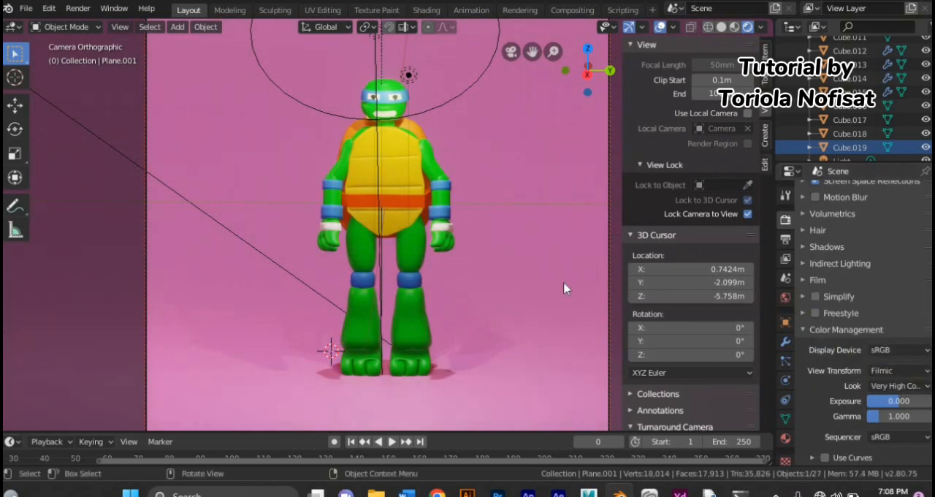
key("ctrl+s")
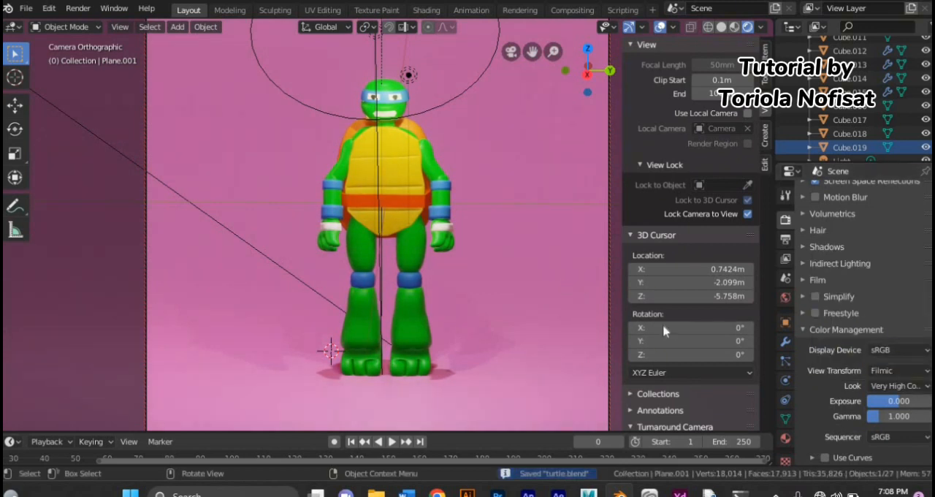
Step: Inspect the light settings of the area light and the point light above the turtle, and save the file
left_click(372, 40)
left_click(785, 381)
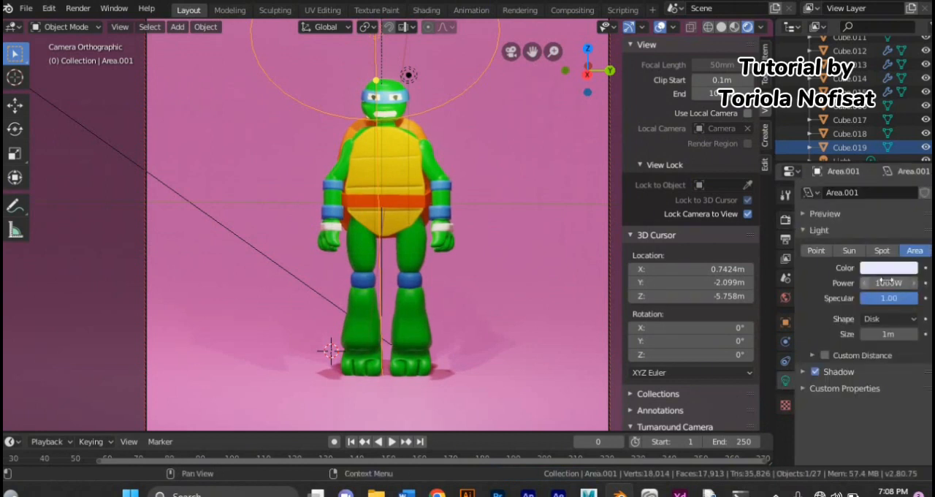
left_click(408, 76)
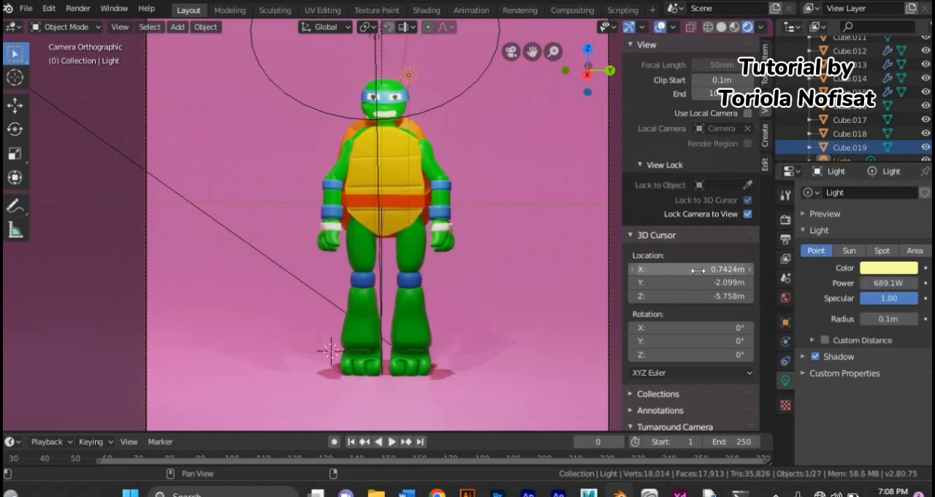
left_click(785, 219)
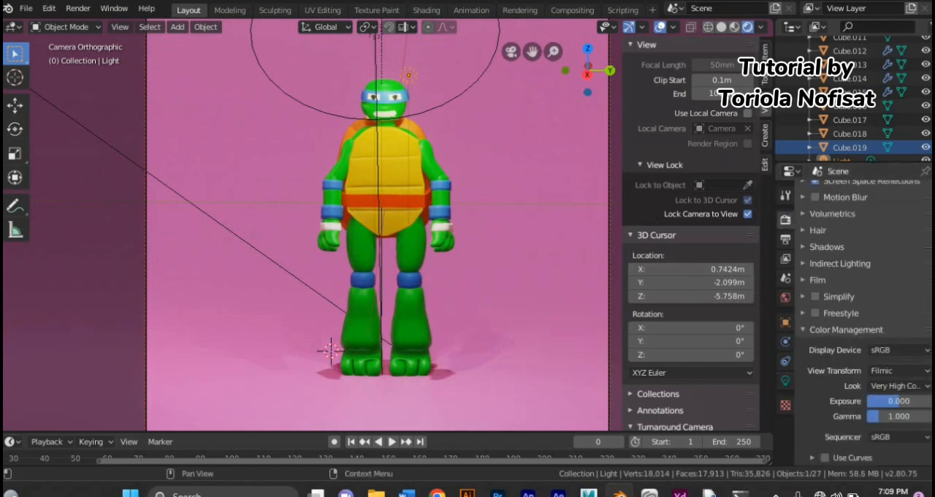
scroll(854, 314, "up", 6)
key("ctrl+s")
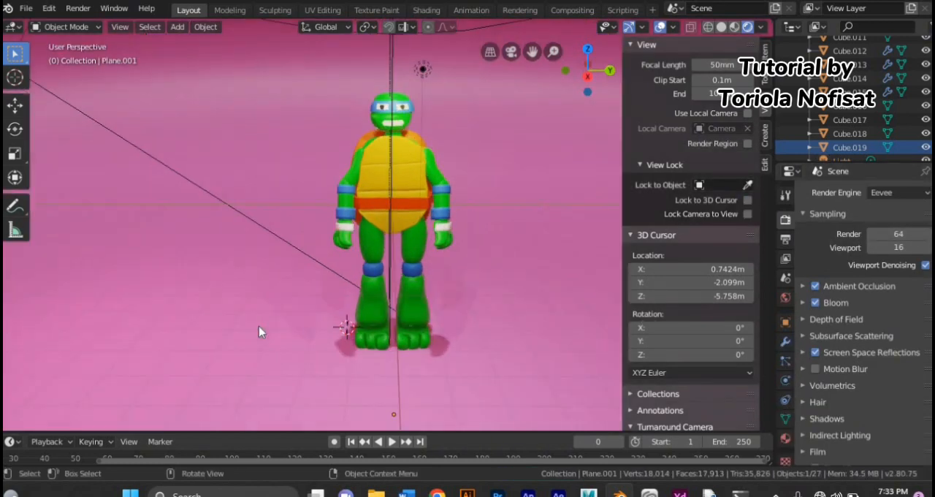
Step: Examine the finished turtle against the pink backdrop from the front and at a slight angle
scroll(257, 327, "up", 2)
scroll(257, 327, "down", 2)
middle_click_drag(225, 332, 246, 321)
scroll(226, 339, "up", 1)
scroll(226, 339, "down", 1)
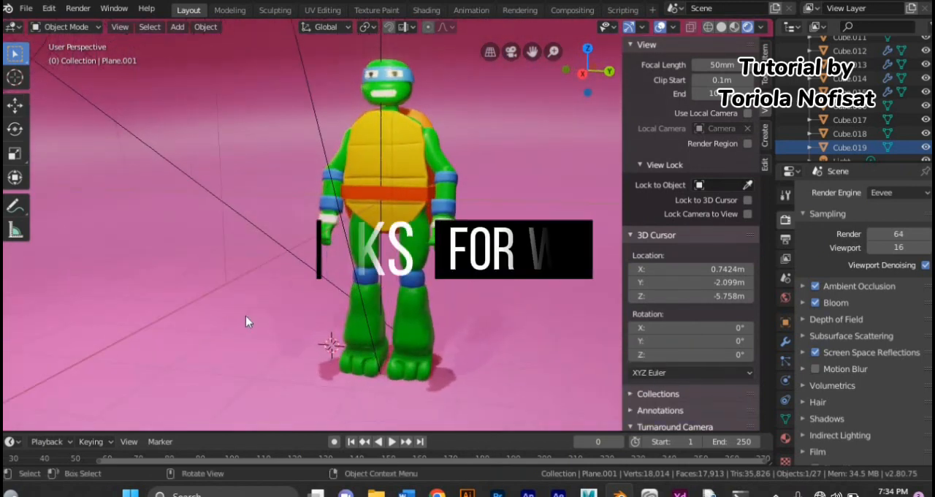